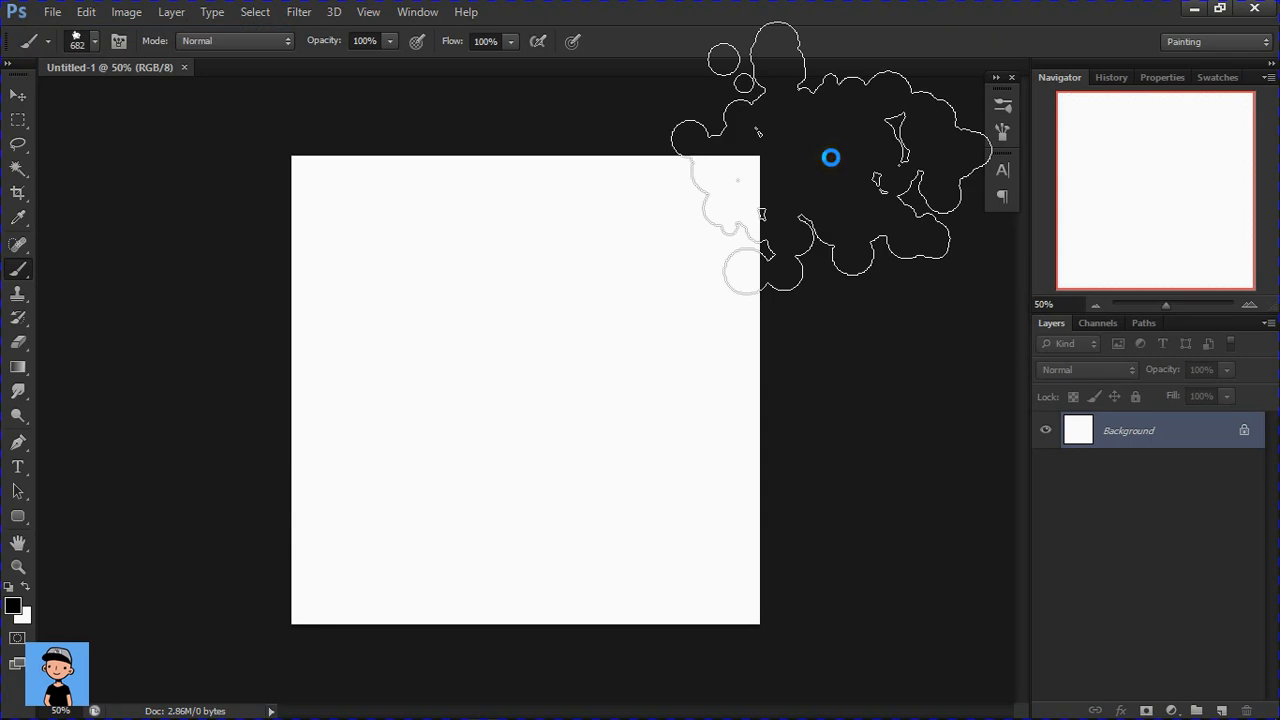
- Add a new empty layer above the Background layer
mouse_move(540, 357)
mouse_down()
mouse_move(580, 380)
mouse_move(537, 390)
mouse_up()
scroll(527, 384, up, 2)
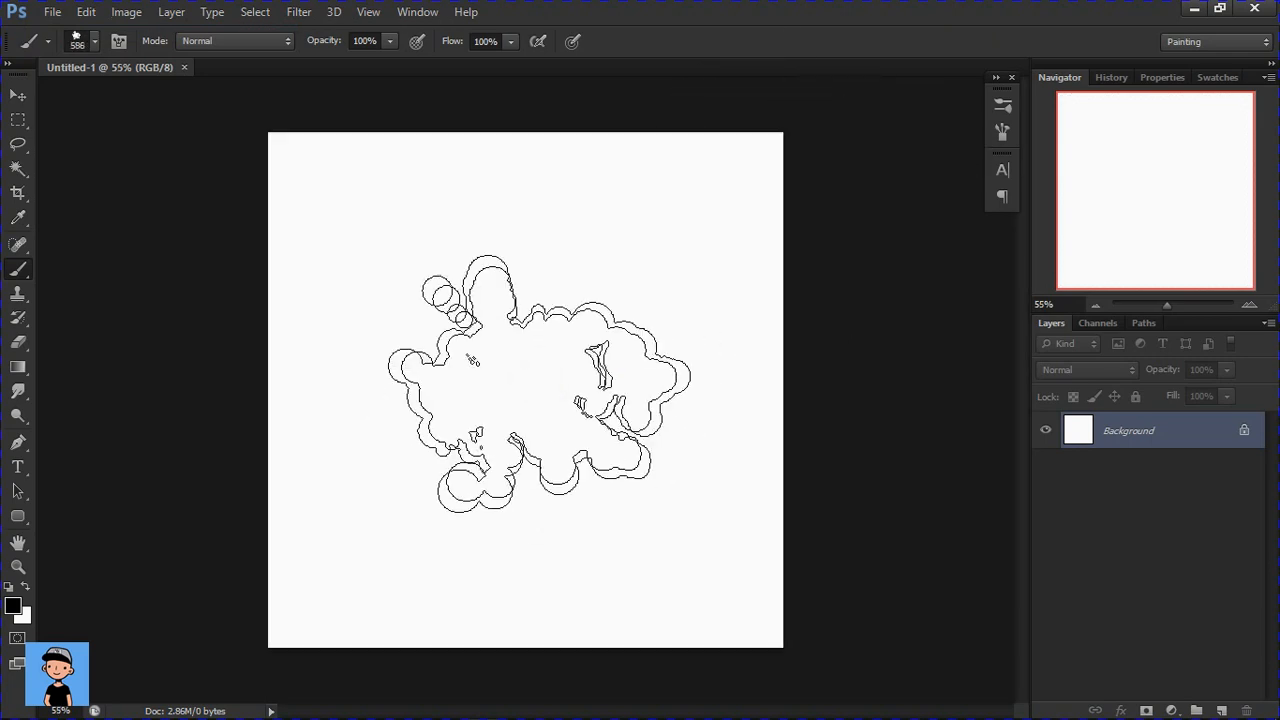
click(1222, 710)
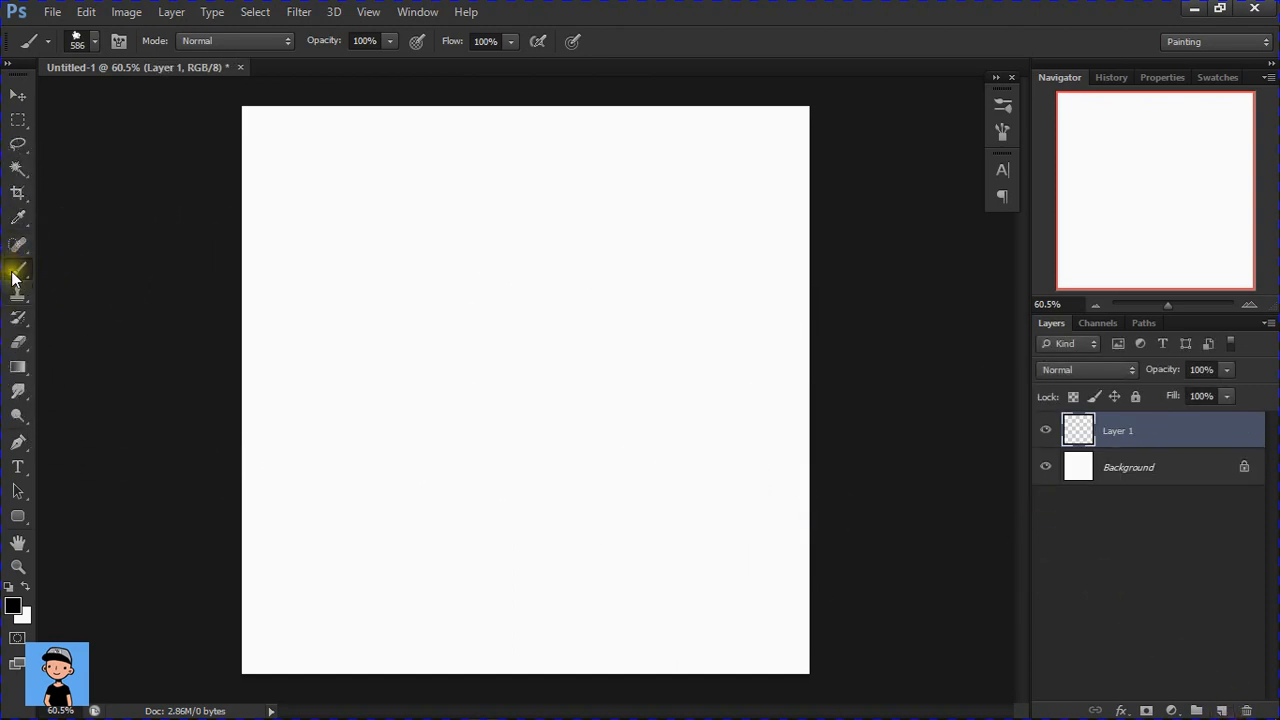
- Choose the hard round brush with 100% hardness and reduce its size to 100 px
right_click(437, 266)
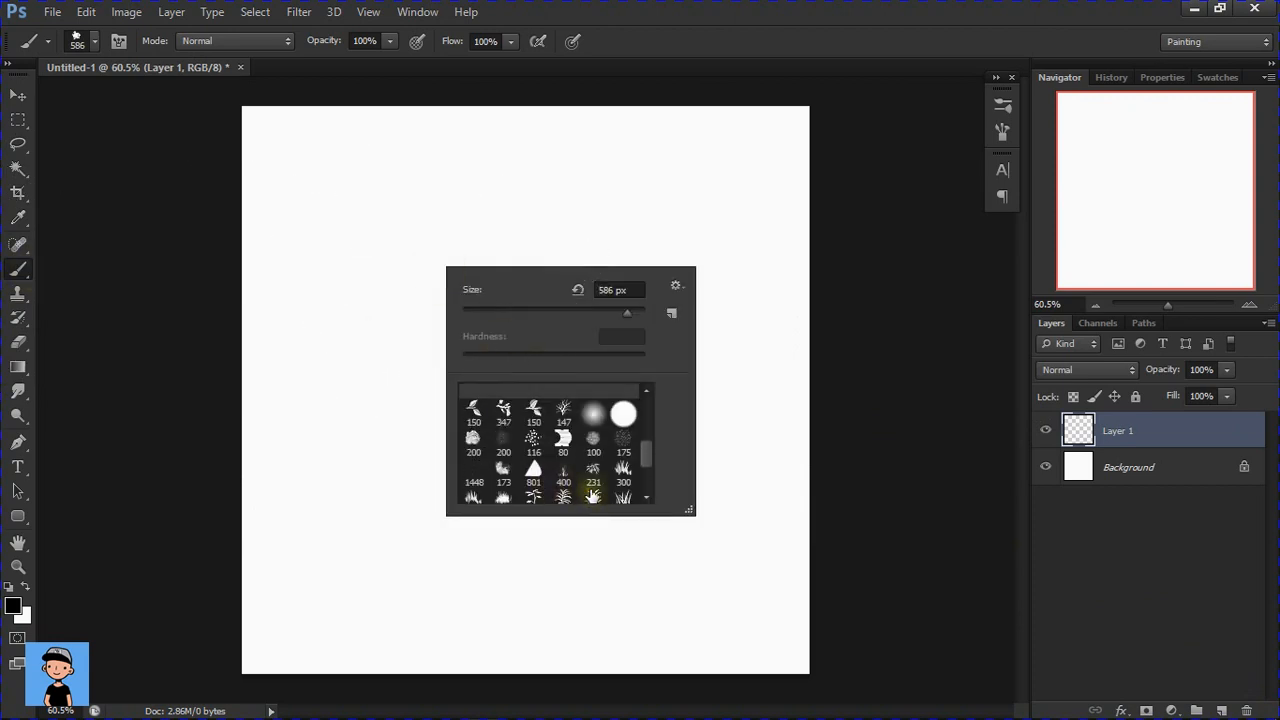
scroll(600, 475, up, 1)
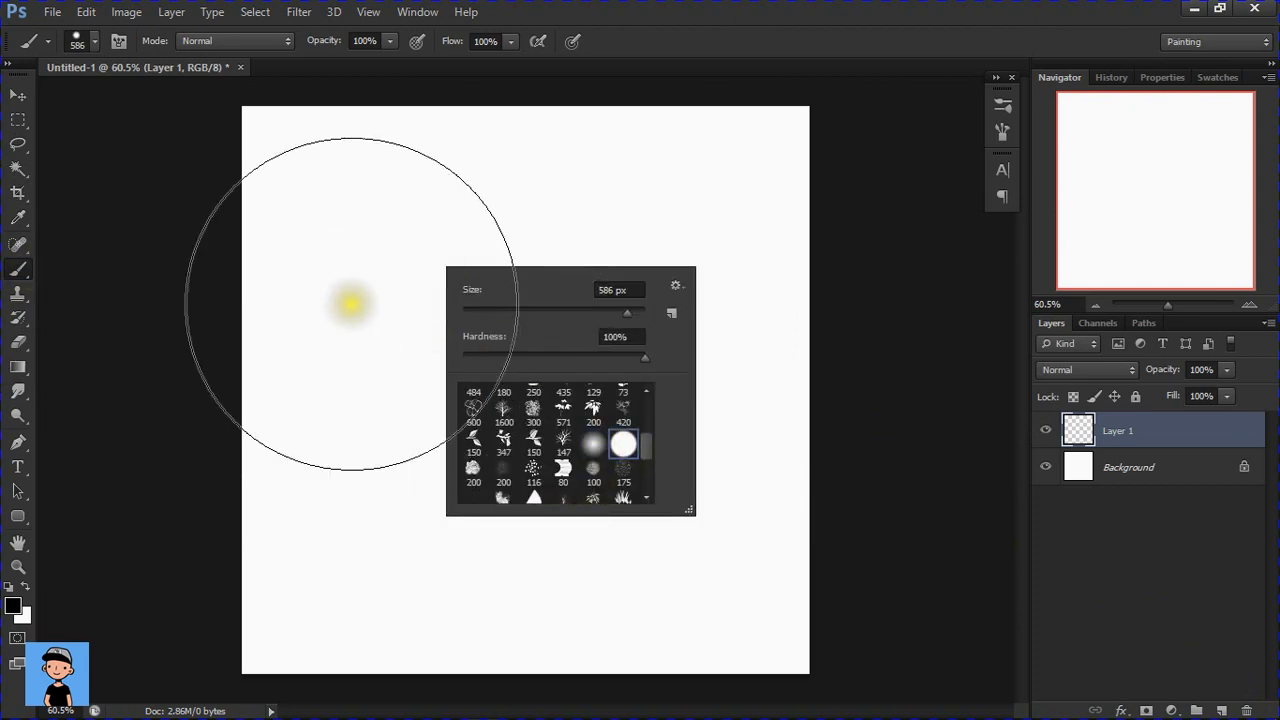
mouse_move(351, 304)
mouse_down()
mouse_move(230, 328)
mouse_move(243, 343)
mouse_up()
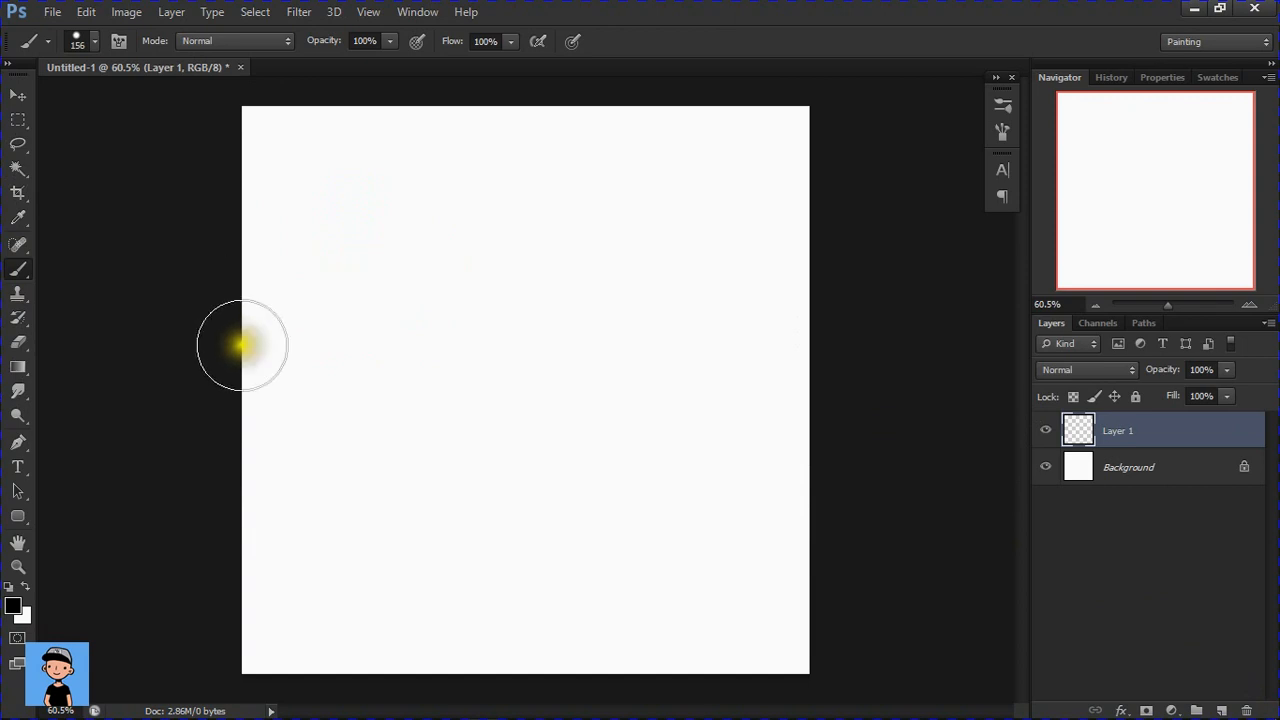
drag(457, 414, 377, 375)
- Stamp single 100 px black dots scattered across the canvas on Layer 1
click(383, 383)
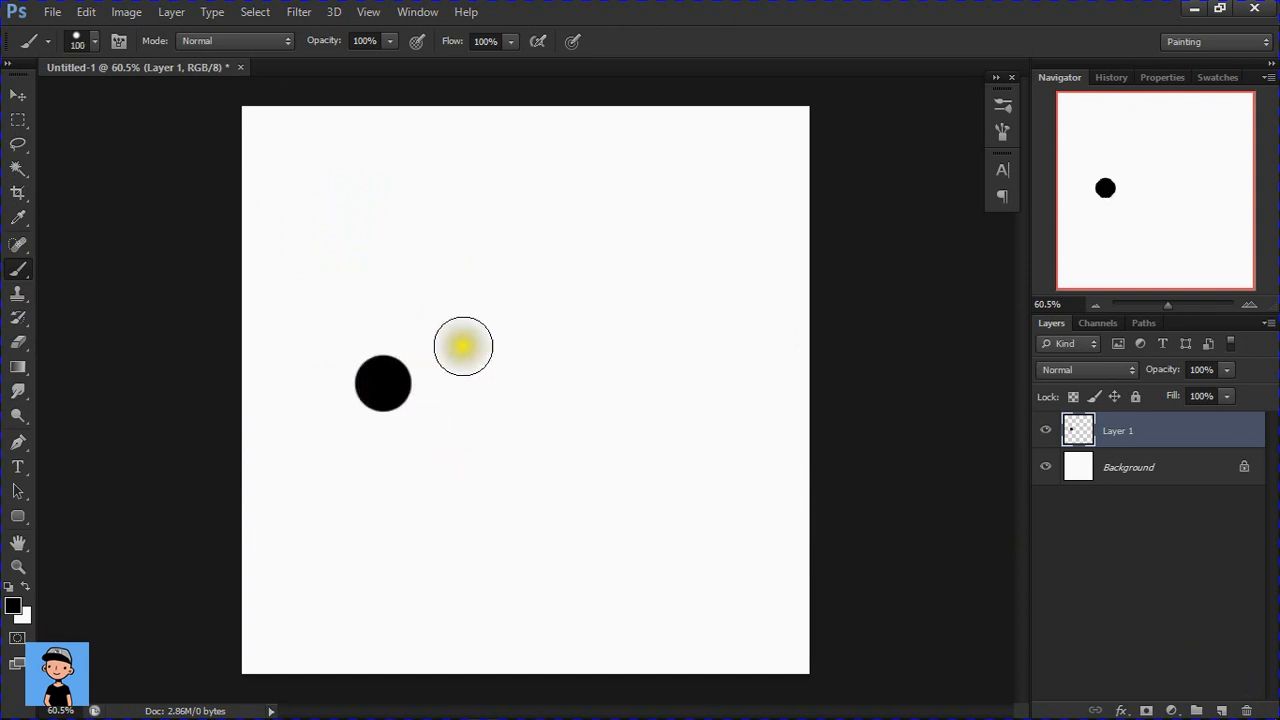
click(480, 337)
click(593, 404)
click(674, 362)
click(718, 302)
click(585, 260)
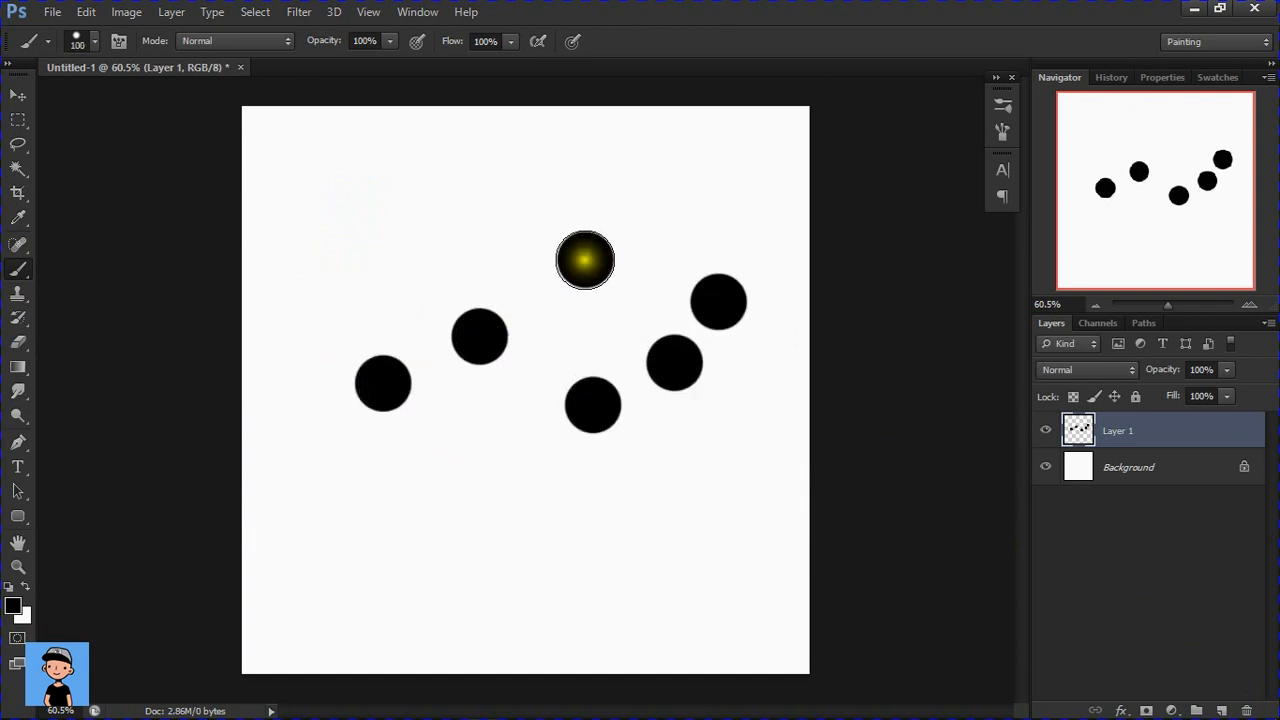
click(509, 402)
click(682, 478)
click(623, 353)
click(474, 472)
click(484, 481)
click(601, 511)
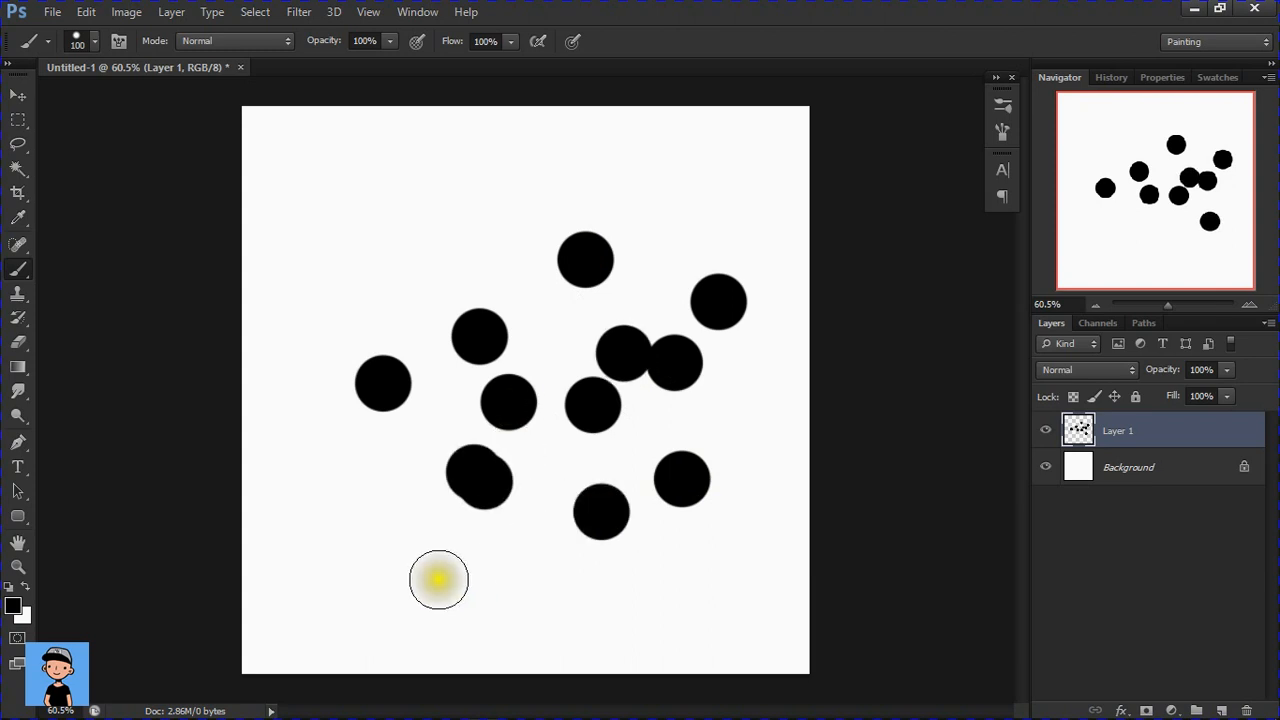
click(430, 583)
click(417, 433)
click(382, 279)
click(490, 253)
- Enlarge the brush to 212 px and stamp several large black dots that overlap the smaller ones
alt+right_click(533, 307)
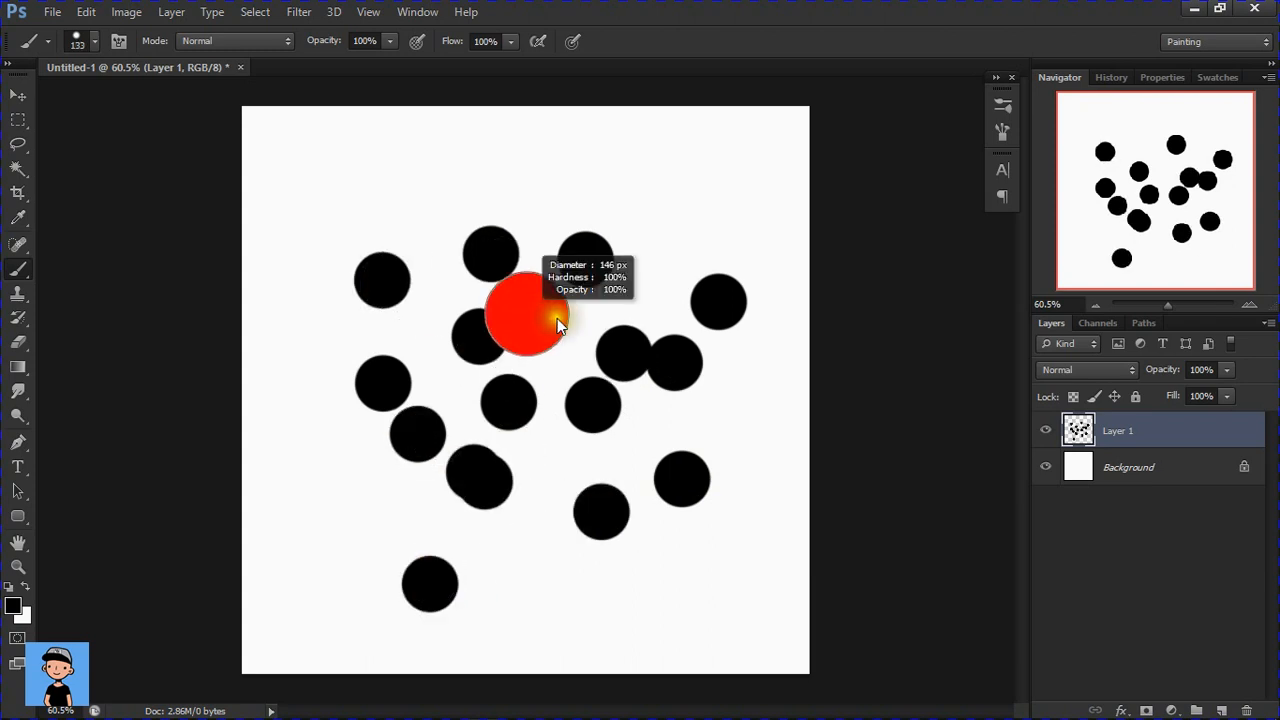
click(550, 330)
click(424, 410)
click(369, 507)
click(647, 486)
click(685, 292)
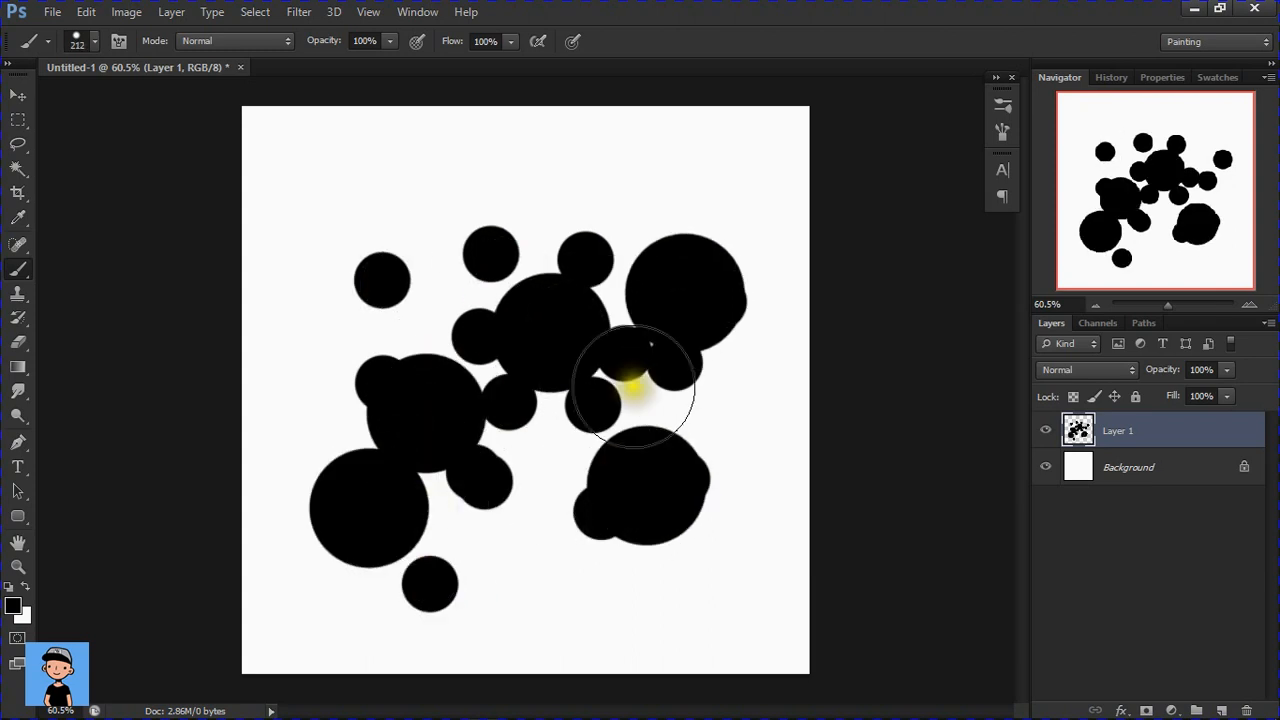
click(497, 508)
click(384, 178)
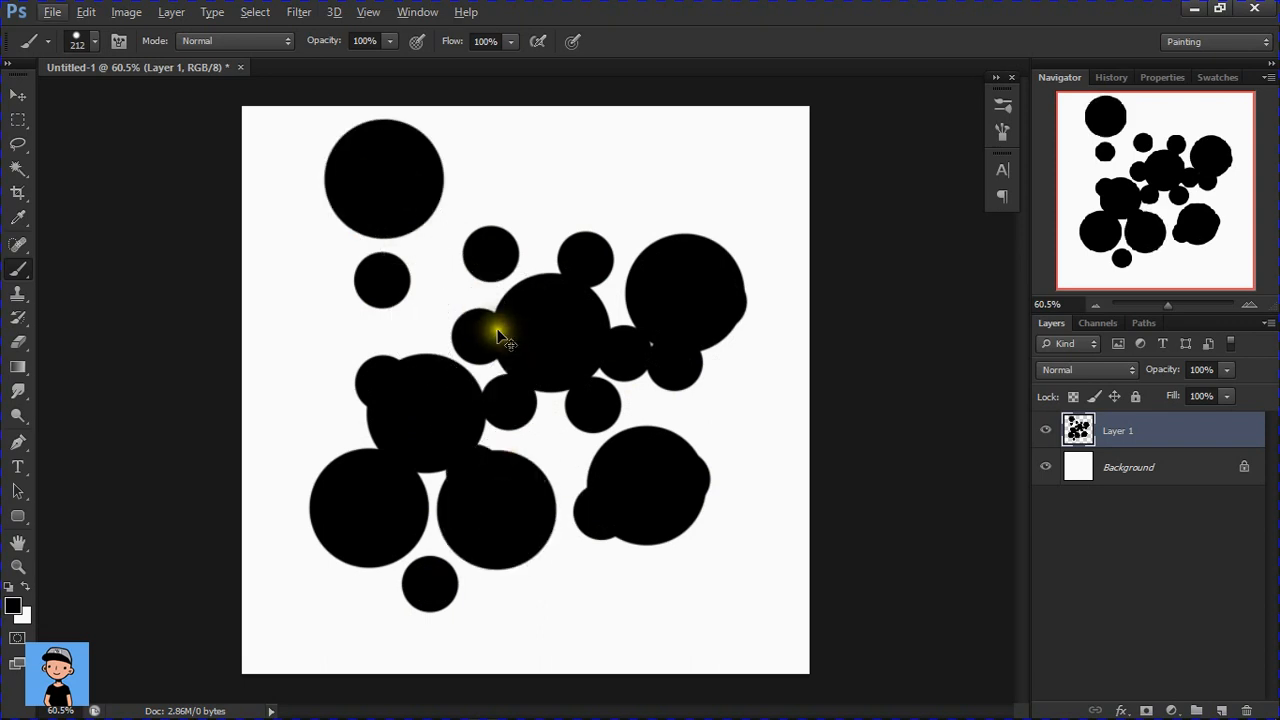
key(ctrl+z)
click(419, 242)
- Reduce the brush to 67 px and stamp small black dots in the gaps and around the outer edges of the cluster
alt+right_click(492, 280)
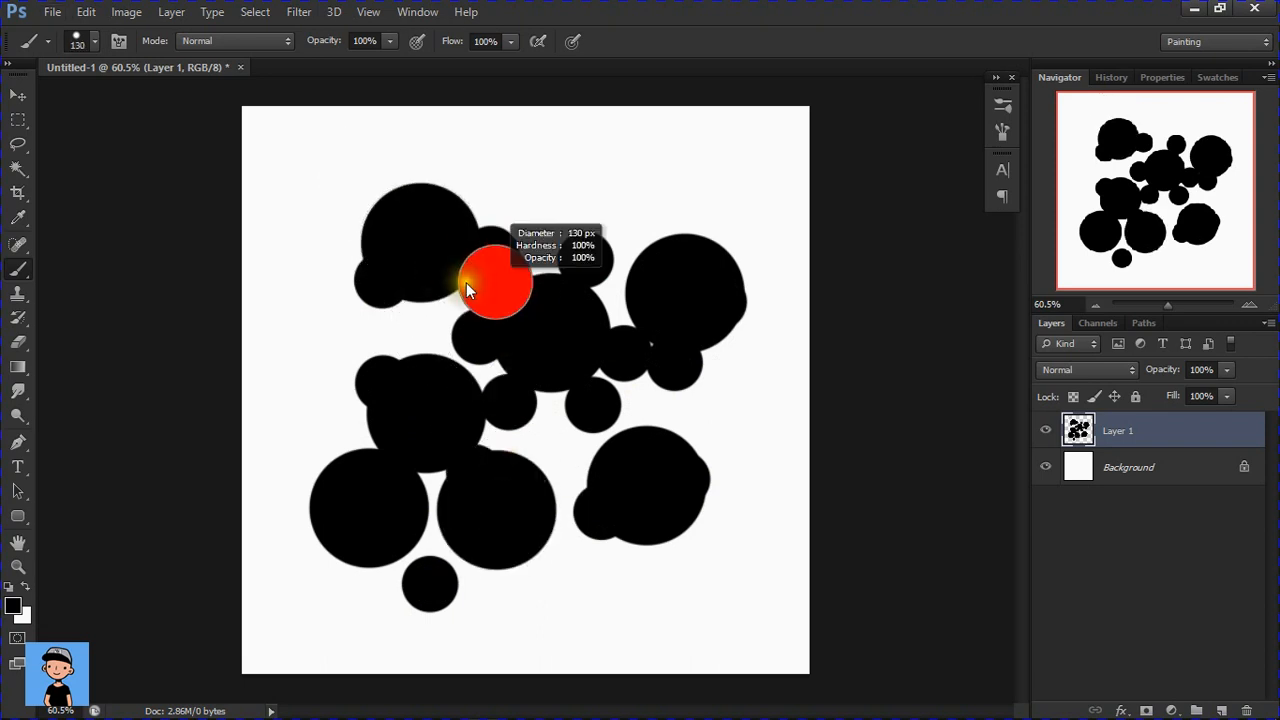
alt+right_click(363, 355)
click(409, 325)
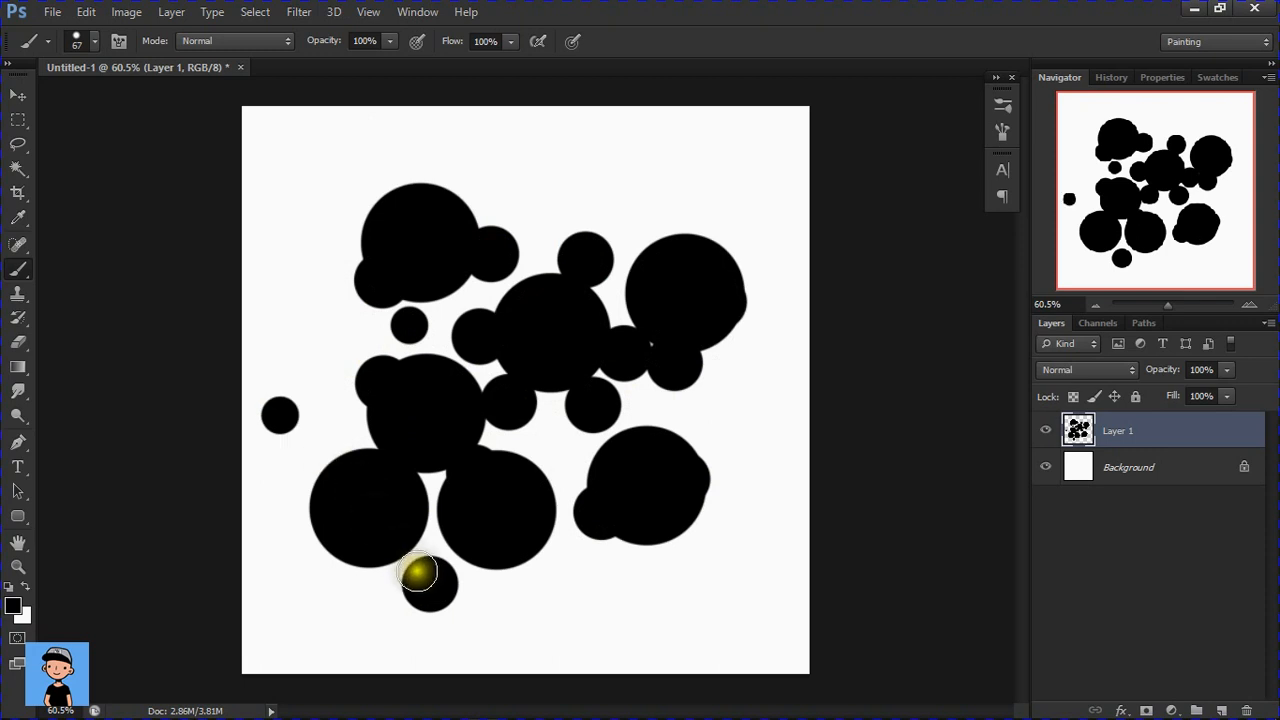
click(579, 449)
click(666, 401)
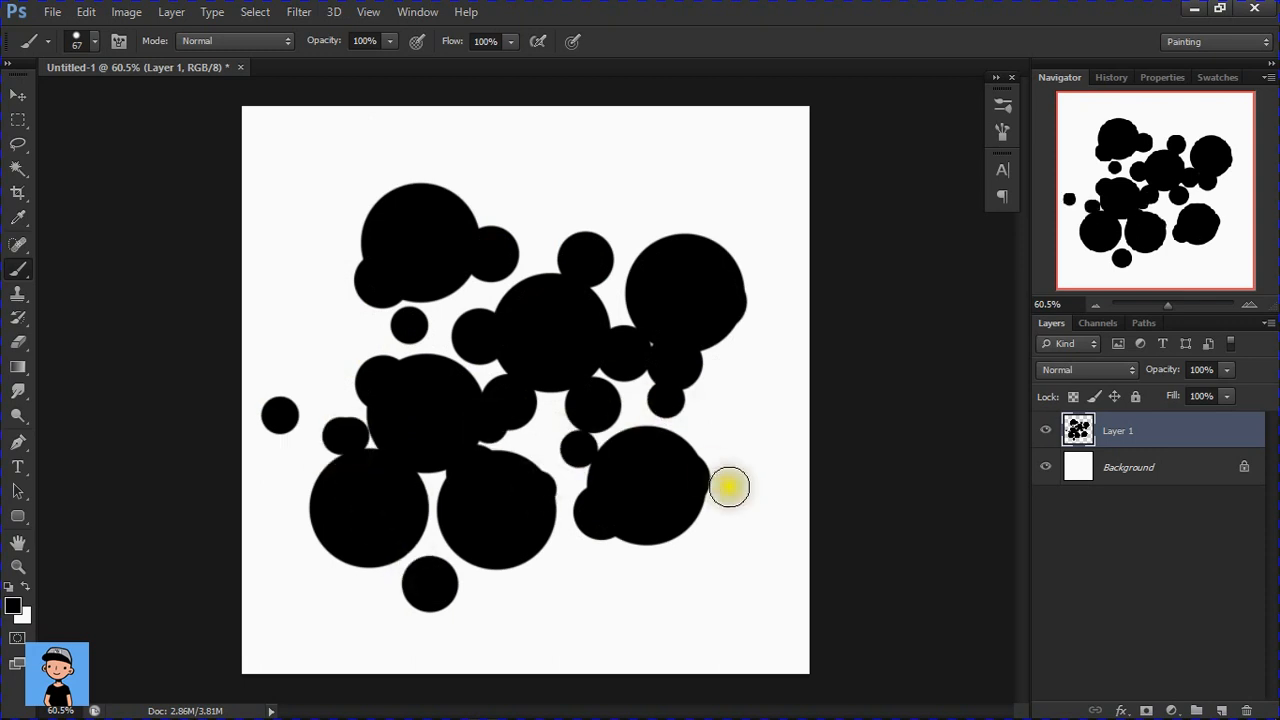
click(700, 421)
click(761, 311)
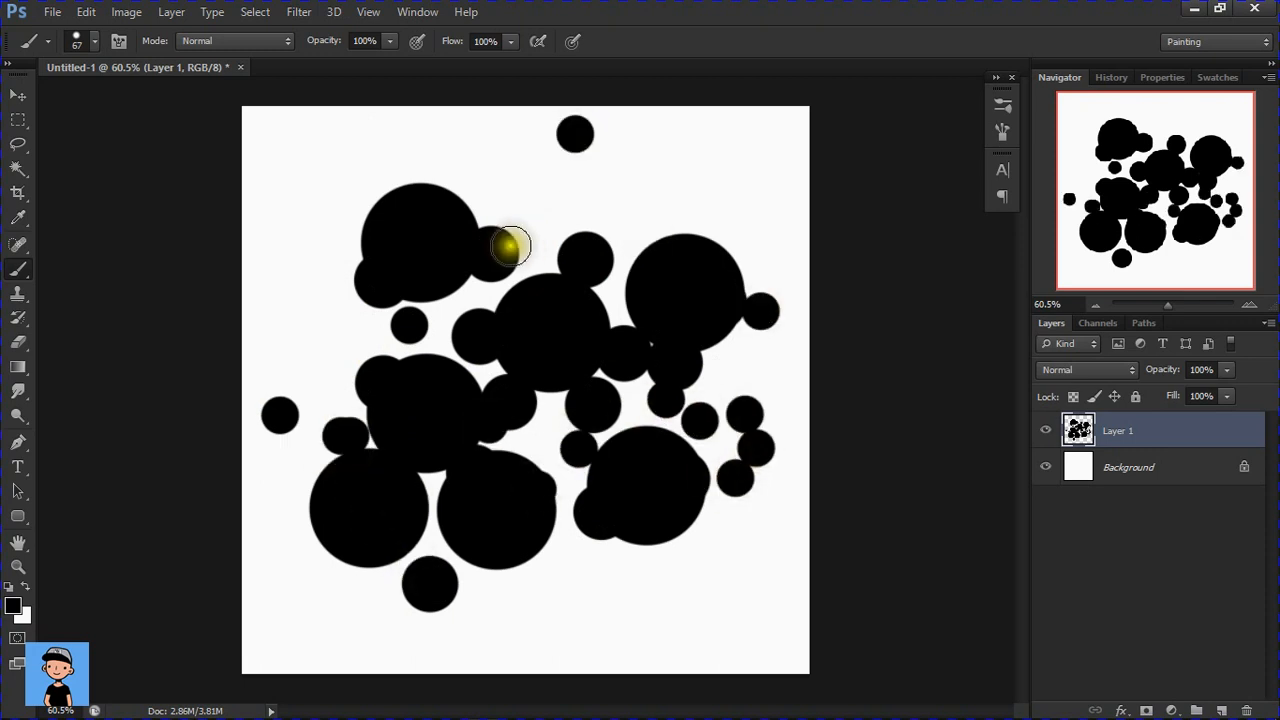
click(681, 160)
click(551, 195)
click(631, 212)
click(466, 200)
click(404, 160)
click(357, 255)
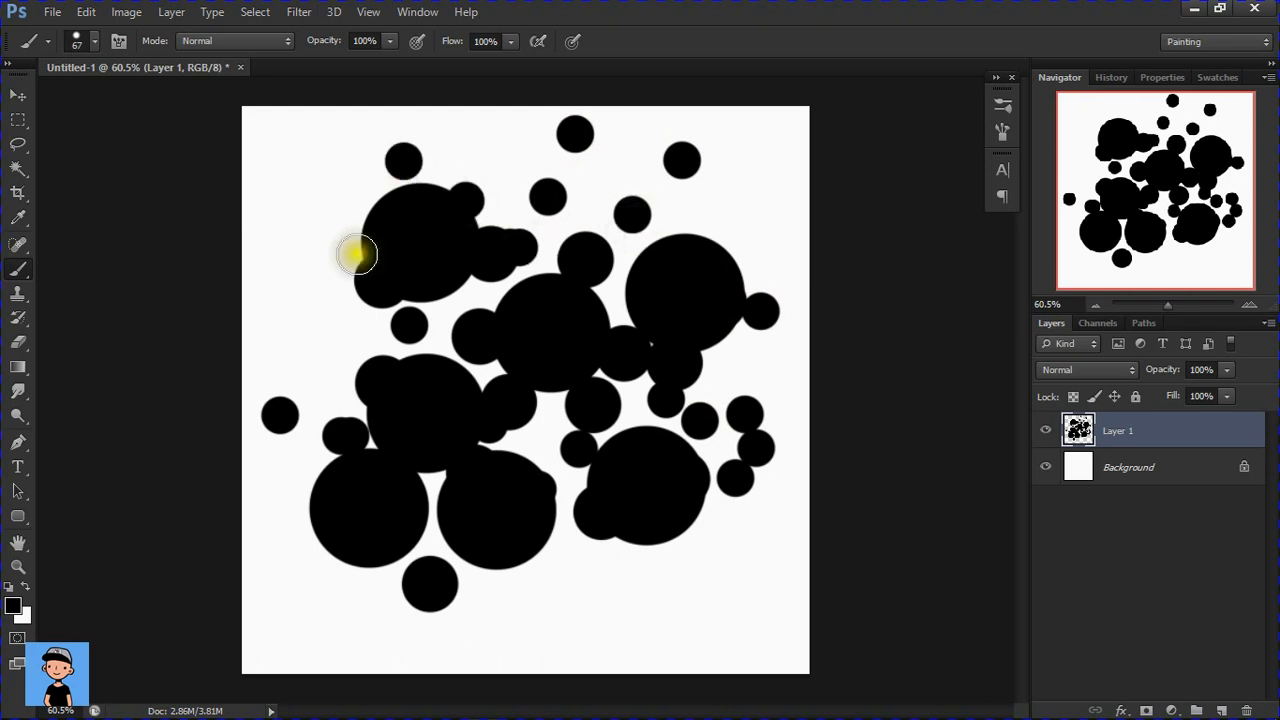
click(312, 296)
click(339, 408)
click(547, 524)
click(561, 601)
click(584, 601)
click(655, 597)
click(752, 586)
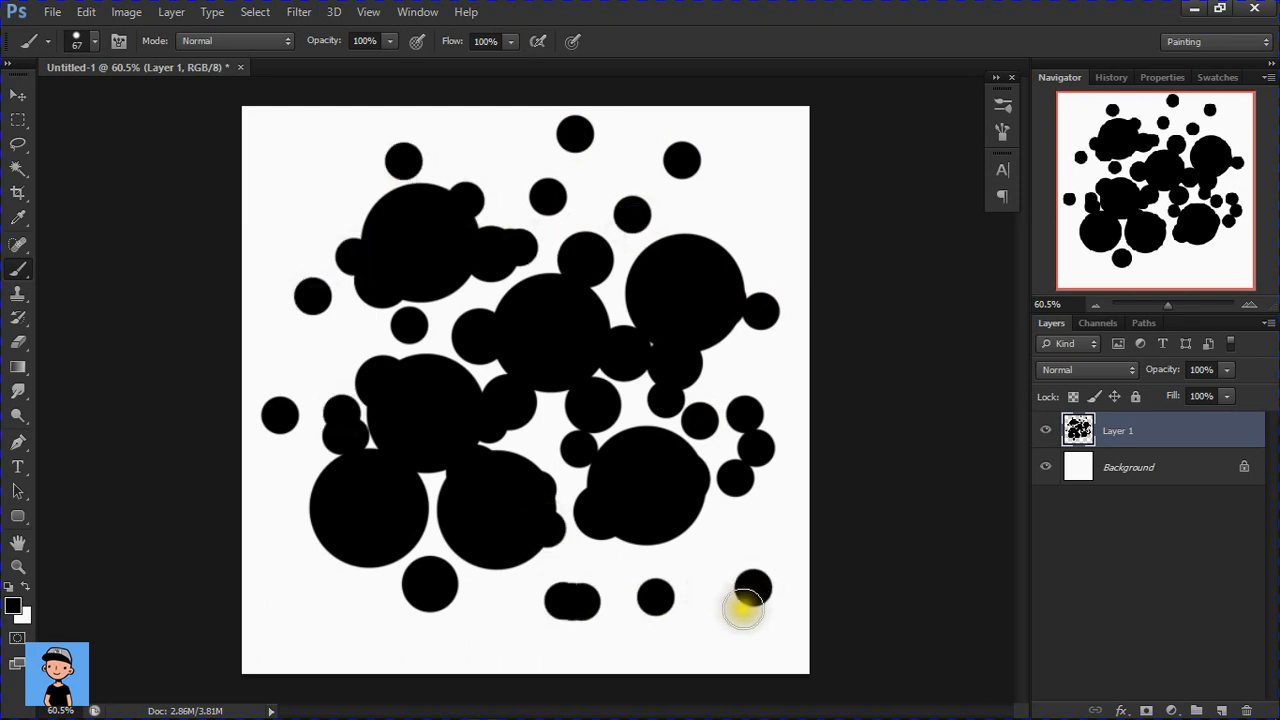
click(453, 622)
click(364, 627)
click(378, 565)
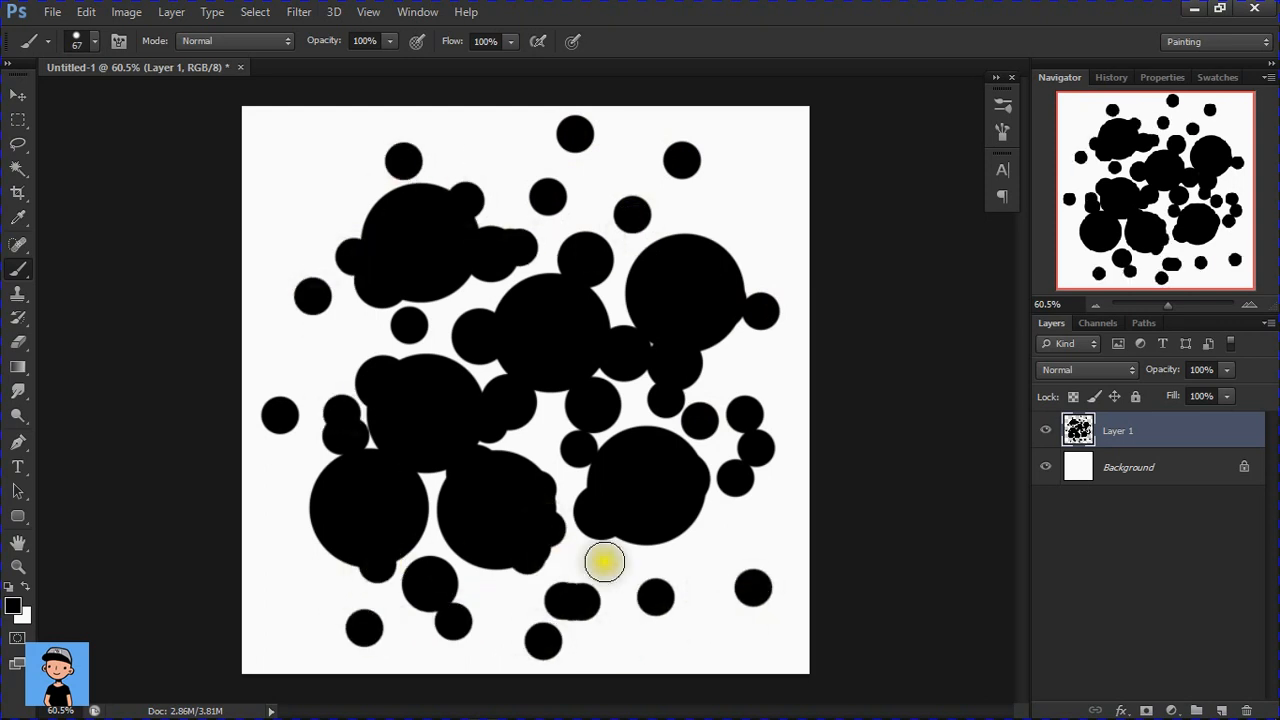
- Set the brush to 193 px and stamp large dots at the cluster's lower right and its centre
drag(641, 559, 643, 559)
click(683, 554)
click(497, 409)
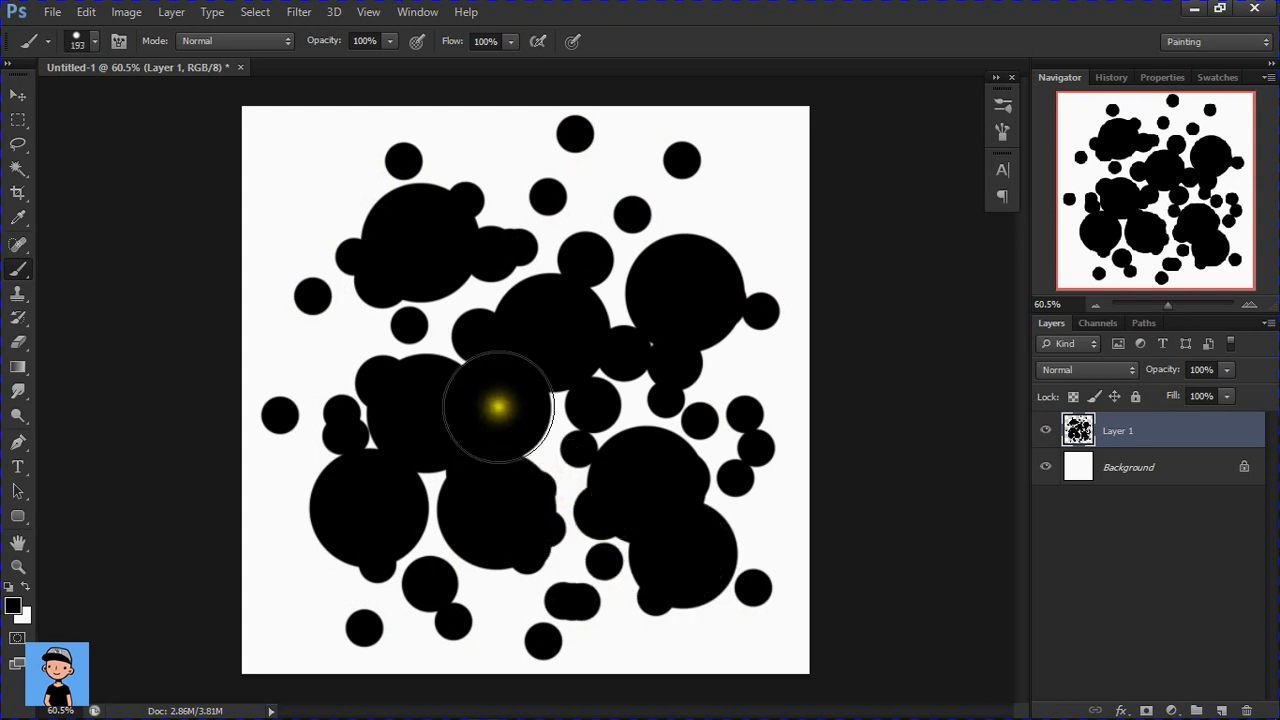
- Set the brush to 126 px and stamp medium dots at the upper centre, right, left and lower centre of the cluster
drag(547, 379, 522, 377)
click(571, 178)
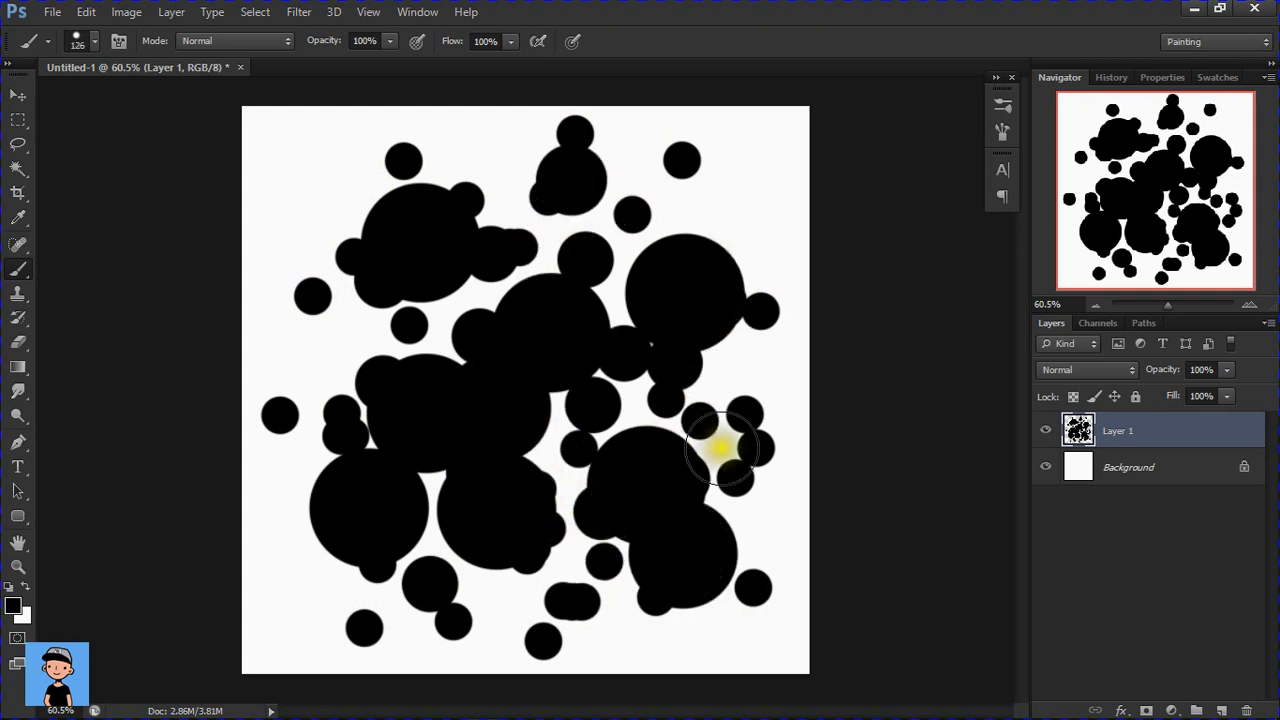
click(738, 369)
click(322, 358)
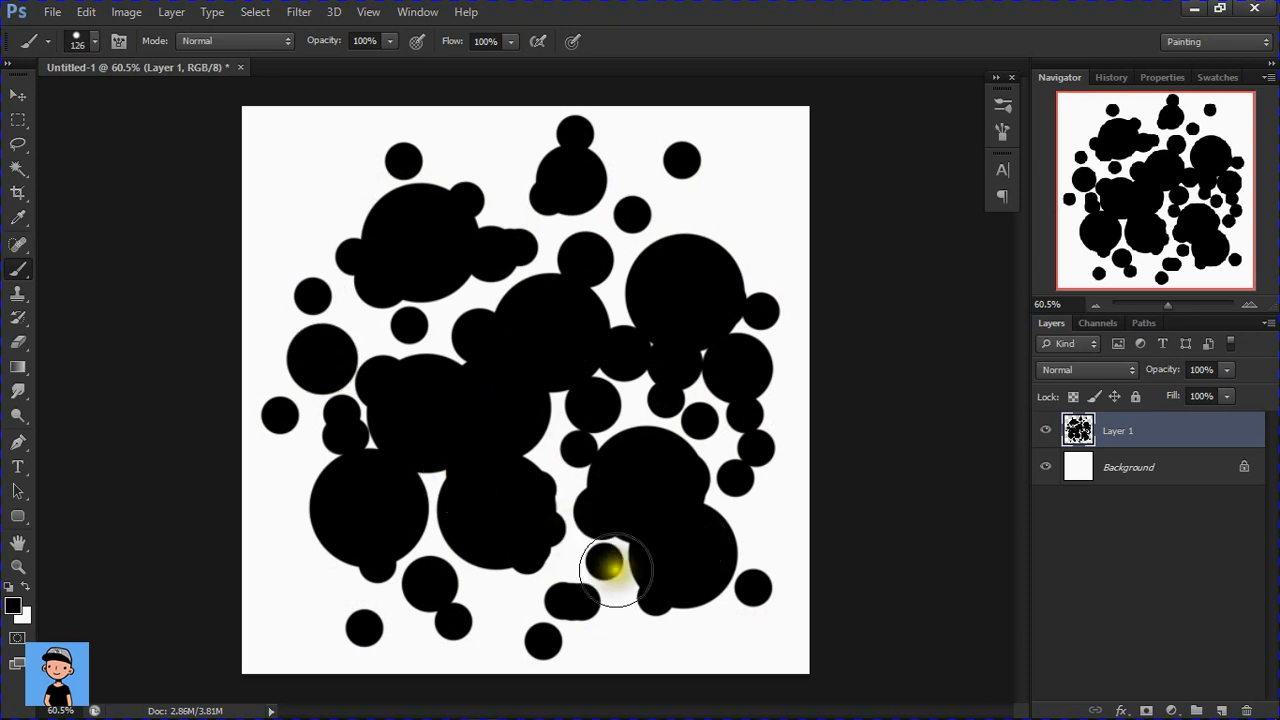
click(514, 577)
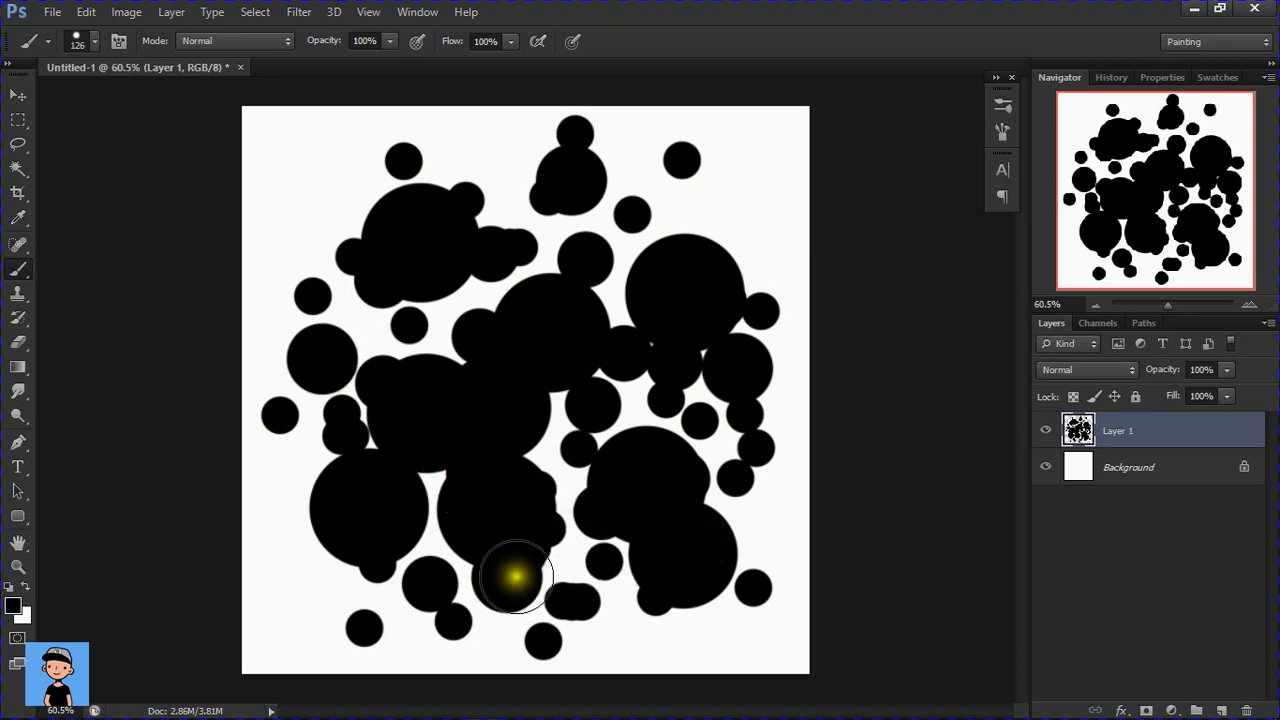
- Hide the Background layer and select the whole canvas
click(1045, 467)
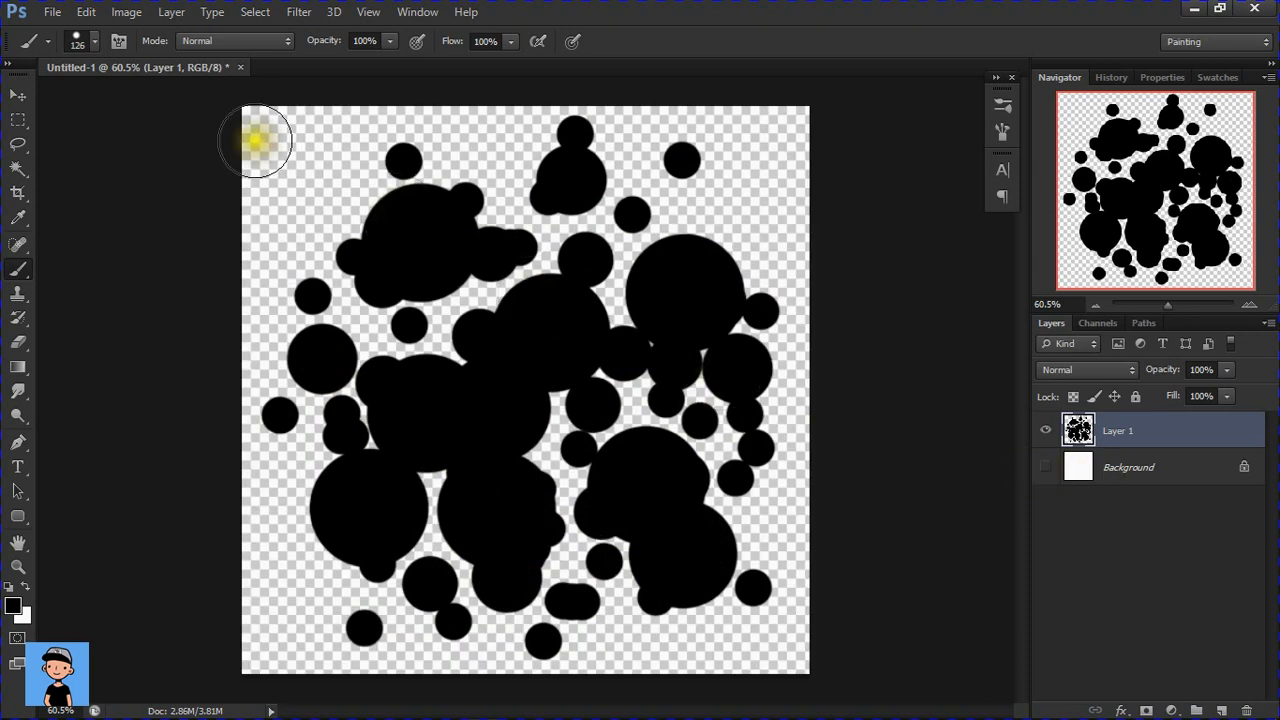
click(16, 119)
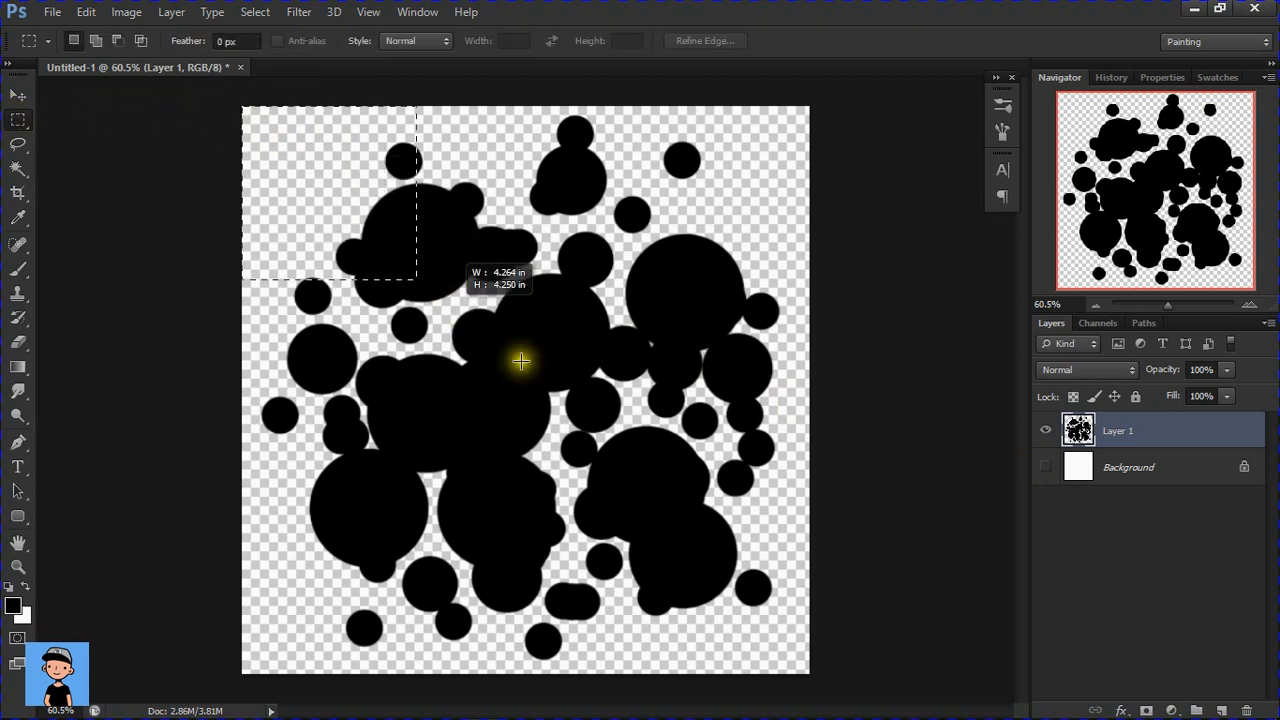
key(ctrl+a)
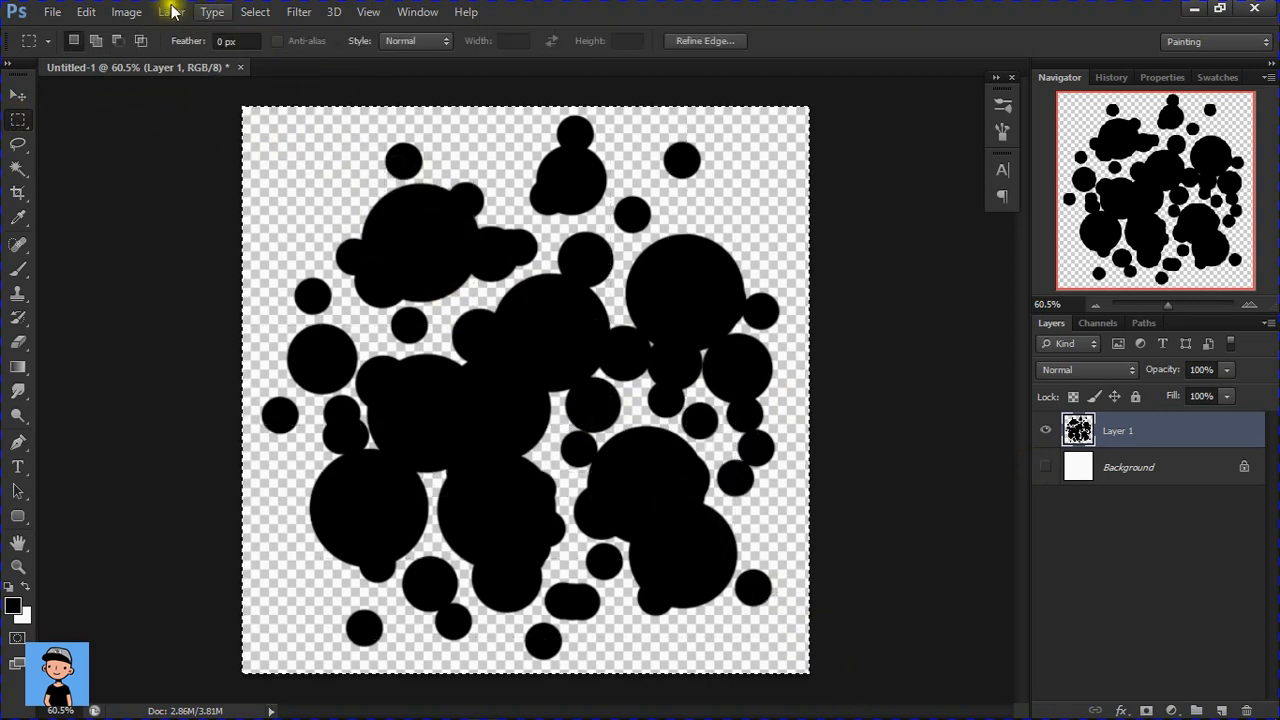
- Define the selected dot cluster as a brush preset, keeping the name Sampled Brush 4
click(97, 11)
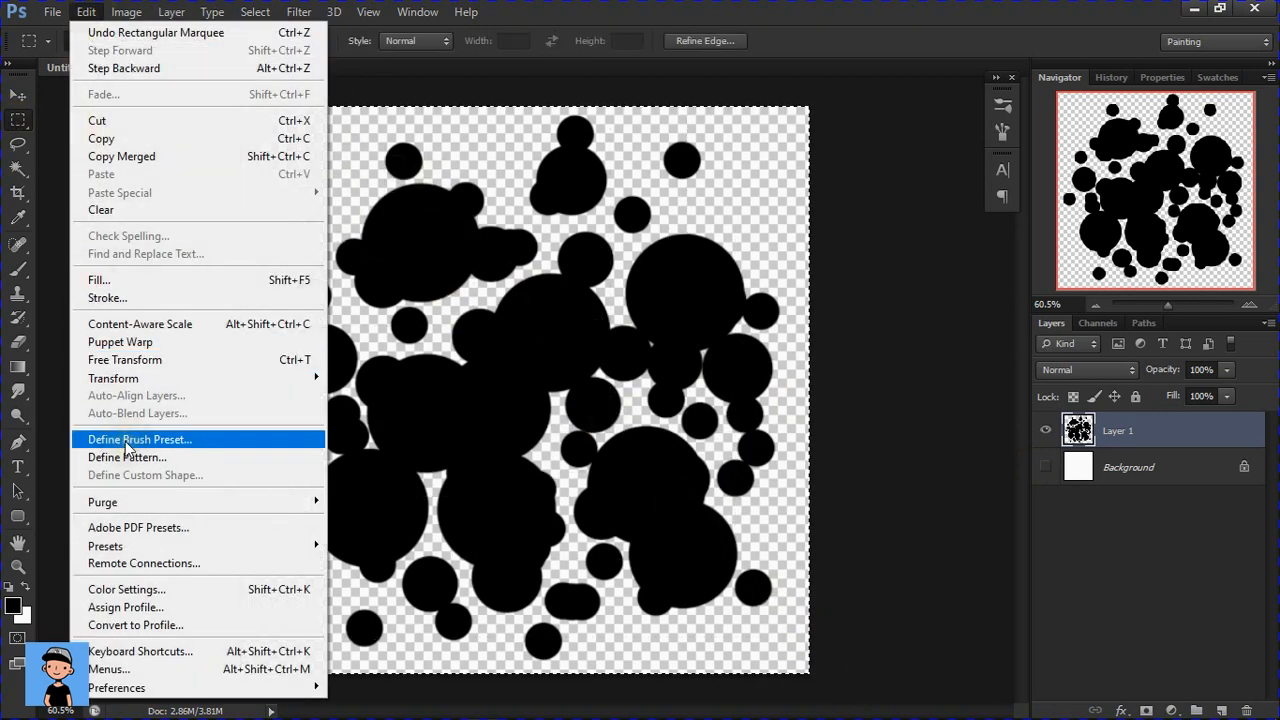
click(125, 521)
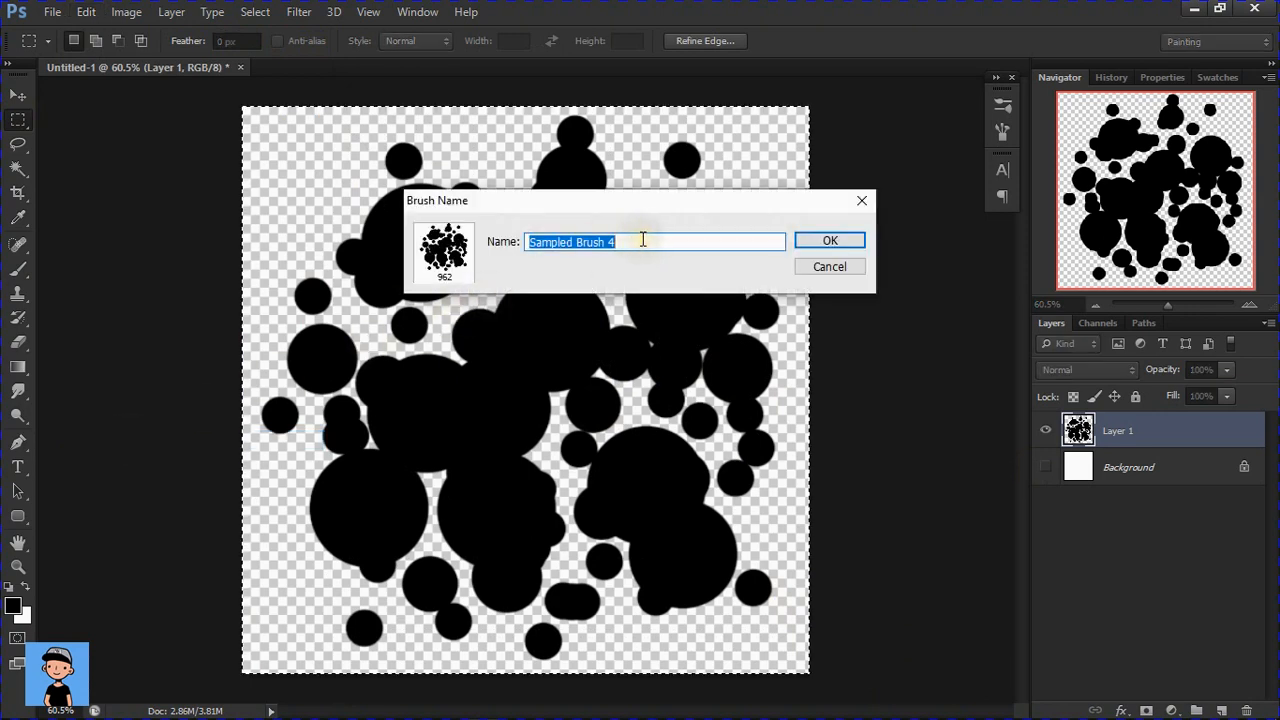
click(841, 245)
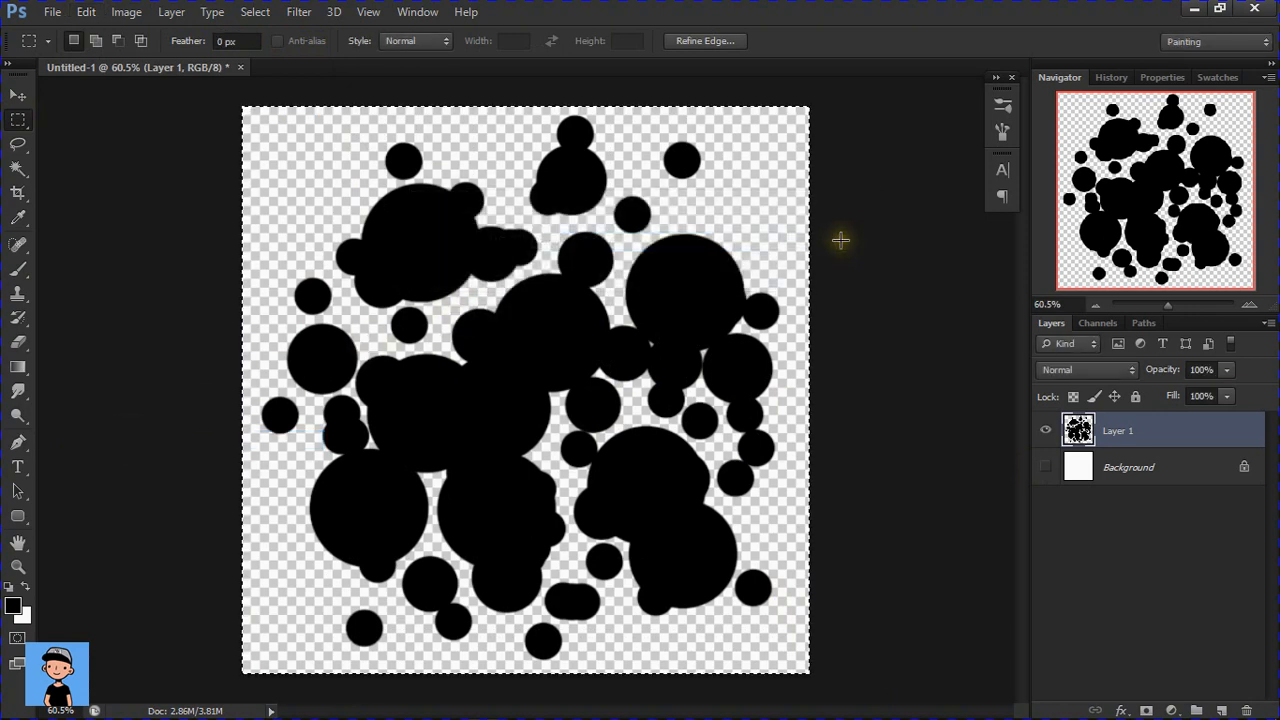
- Clear the selection, then show the Background layer and hide Layer 1
right_click(618, 244)
click(648, 255)
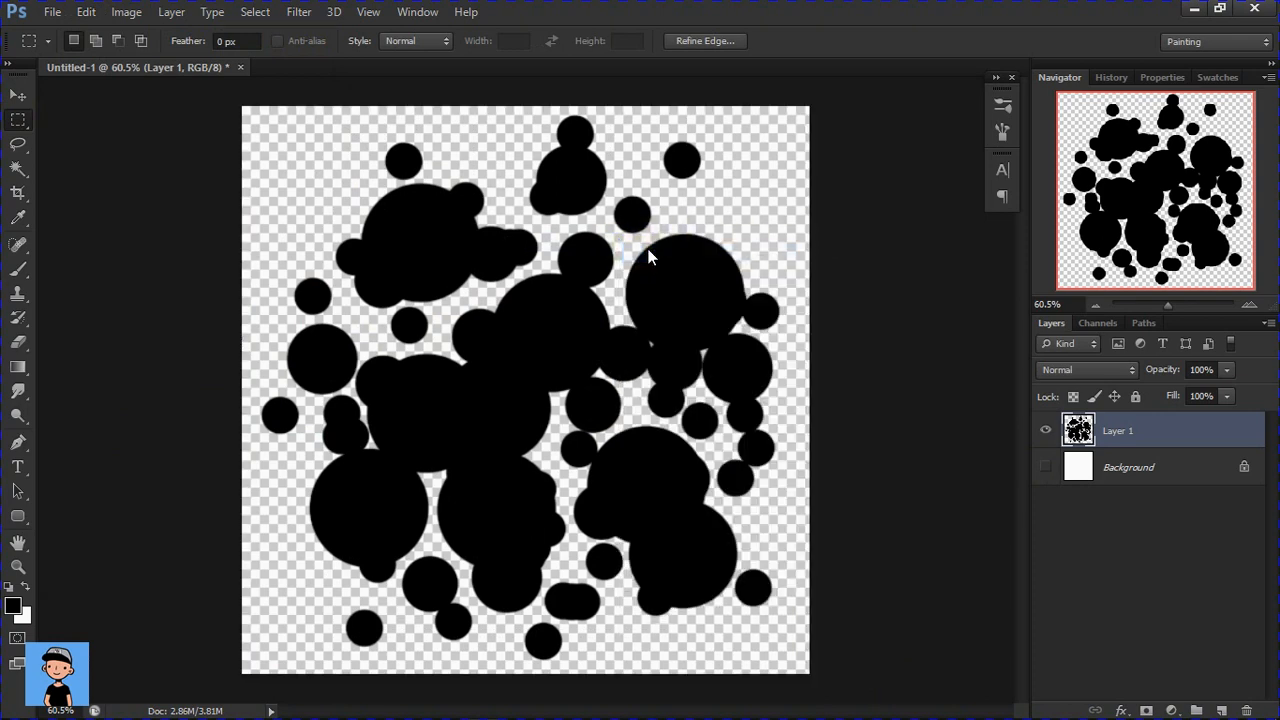
click(1046, 467)
click(1048, 438)
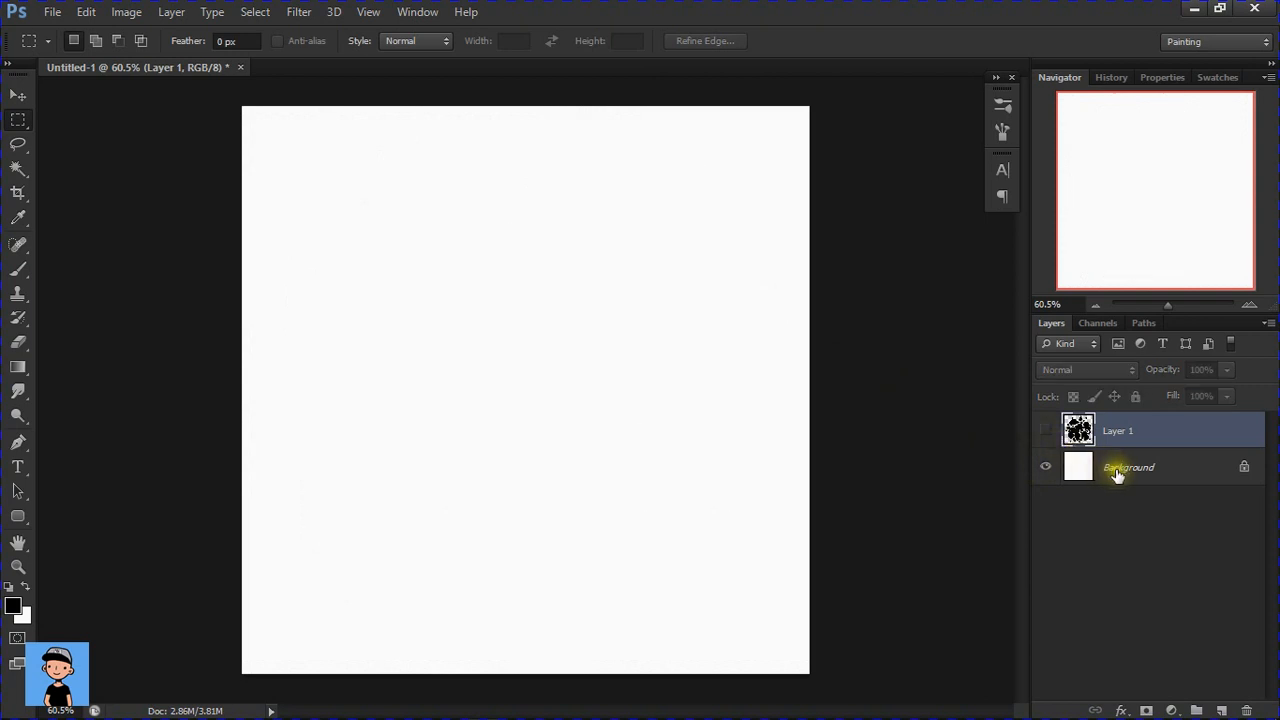
- Add a new layer and choose the sampled 962 px dot-cluster brush, resized to 833 px
click(1222, 710)
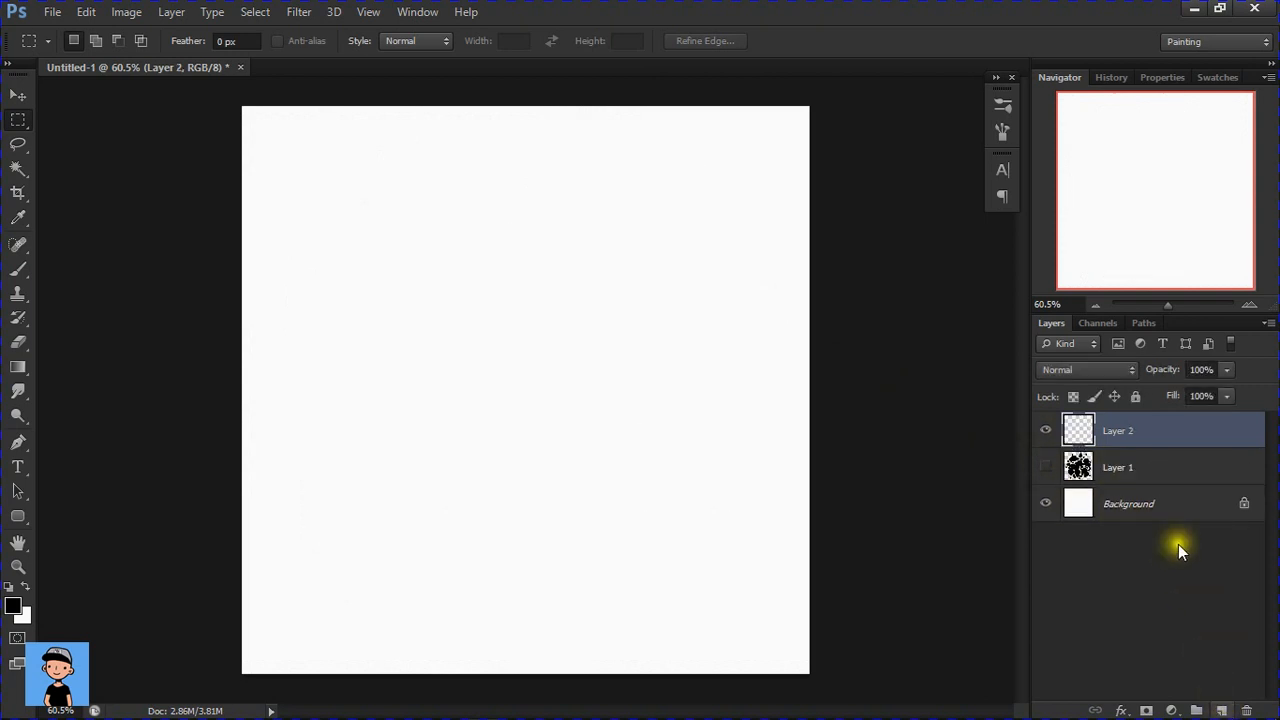
click(14, 272)
right_click(505, 273)
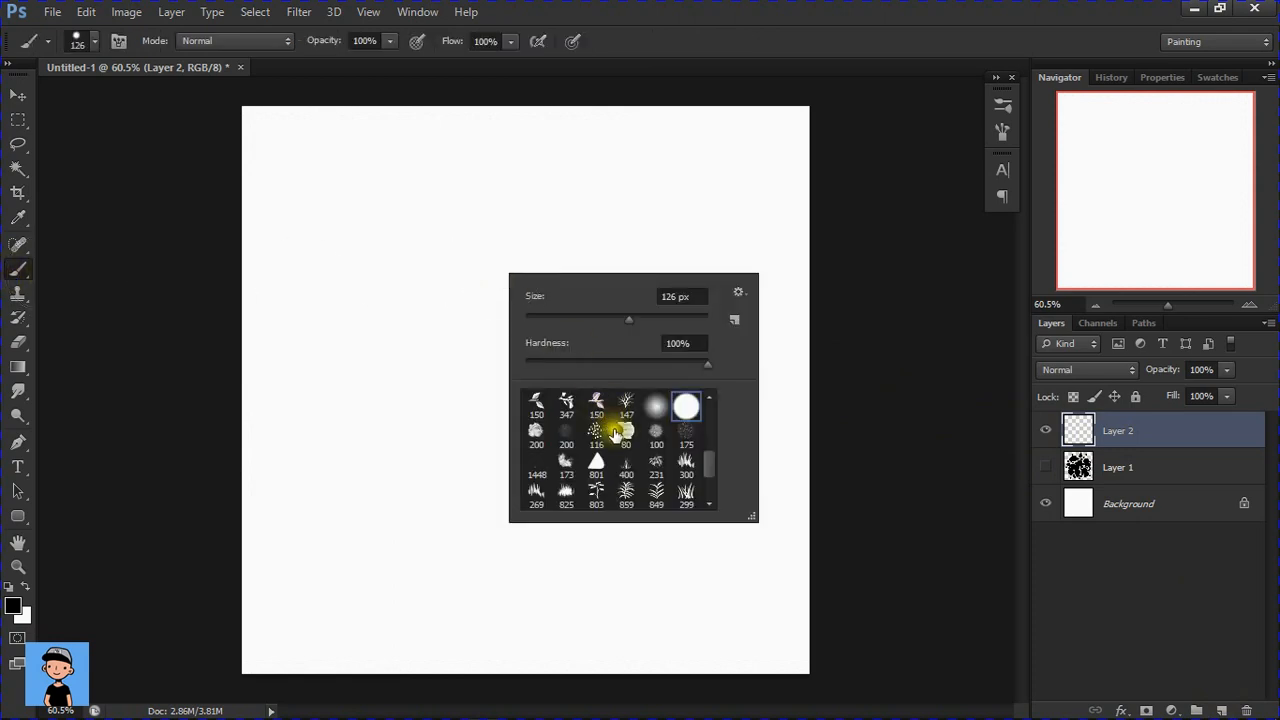
scroll(616, 433, down, 2)
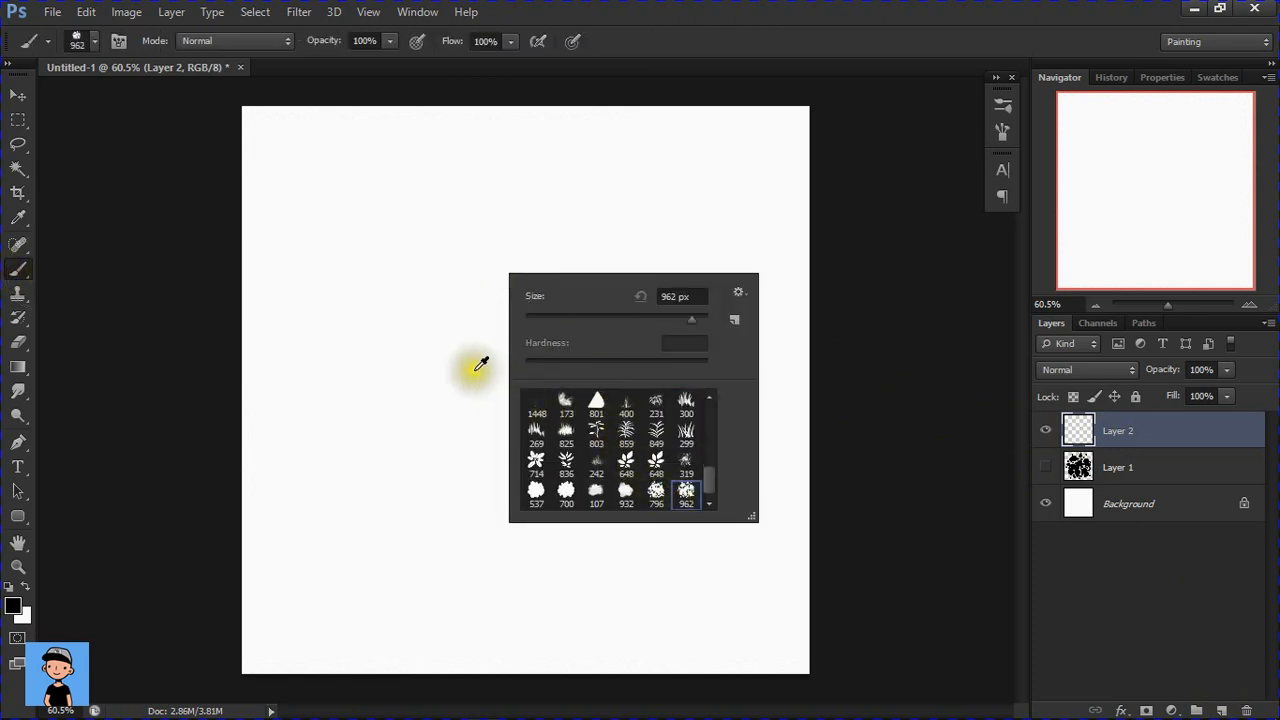
mouse_move(430, 362)
mouse_down()
mouse_move(464, 364)
mouse_move(345, 370)
mouse_up()
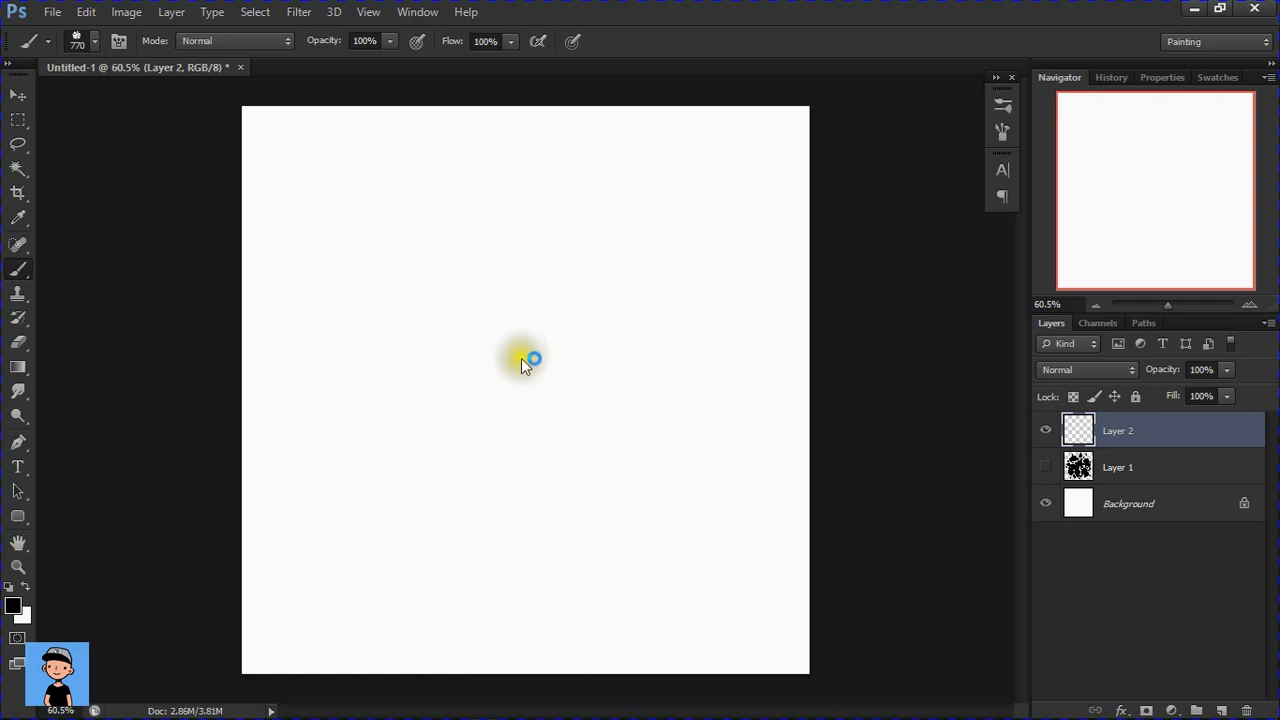
drag(521, 362, 543, 366)
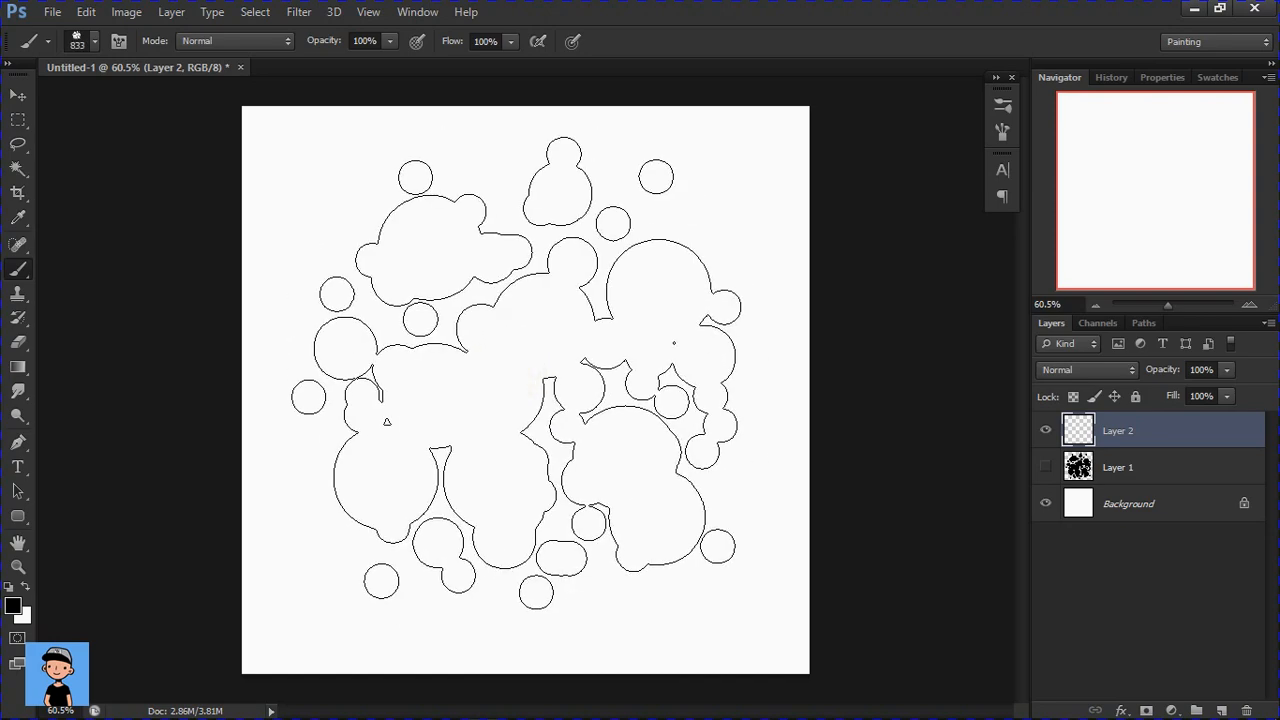
- Stamp the dot-cluster brush in black once at the centre of Layer 2, then reduce the tip to 519 px and undo the extra mark
click(516, 370)
mouse_move(491, 380)
mouse_down()
mouse_move(429, 380)
mouse_move(420, 367)
mouse_up()
mouse_move(491, 409)
mouse_down()
mouse_move(649, 269)
mouse_move(645, 427)
mouse_move(412, 385)
mouse_move(339, 511)
mouse_move(555, 516)
mouse_up()
key(ctrl+z)
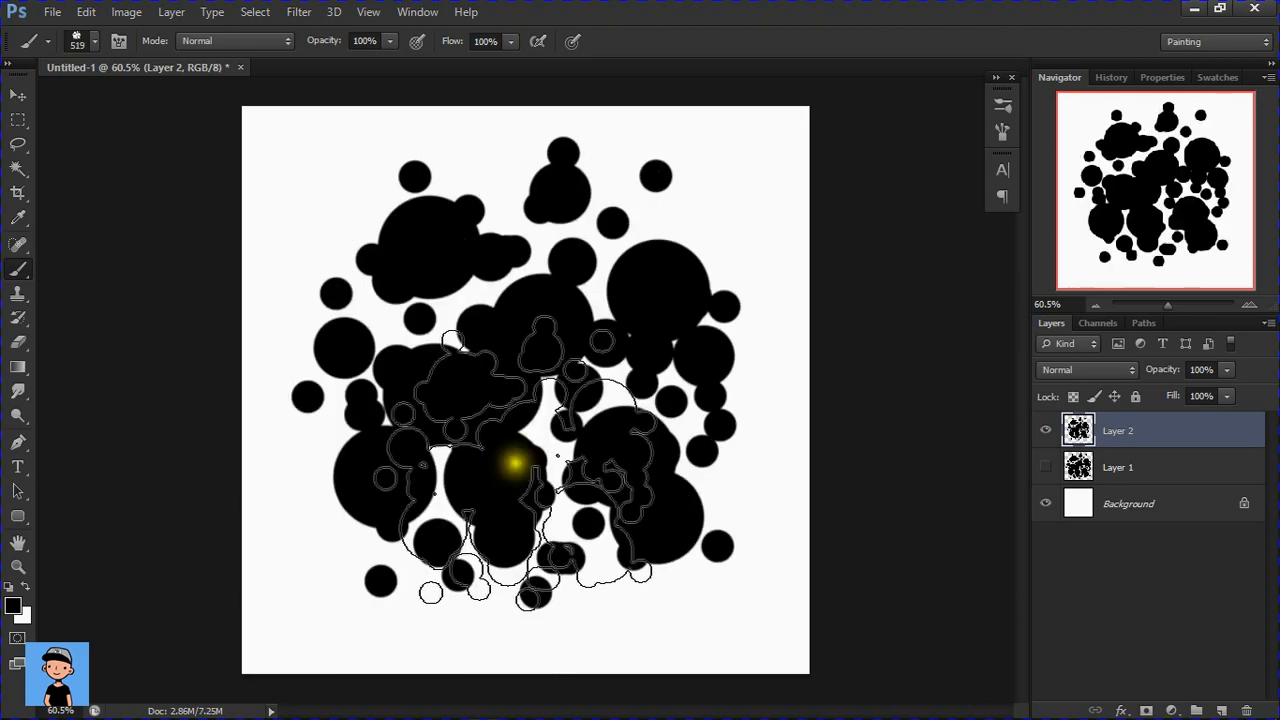
- Switch to the Smudge tool and choose the sampled 962 px dot-cluster tip, resized to 337 px
click(8, 396)
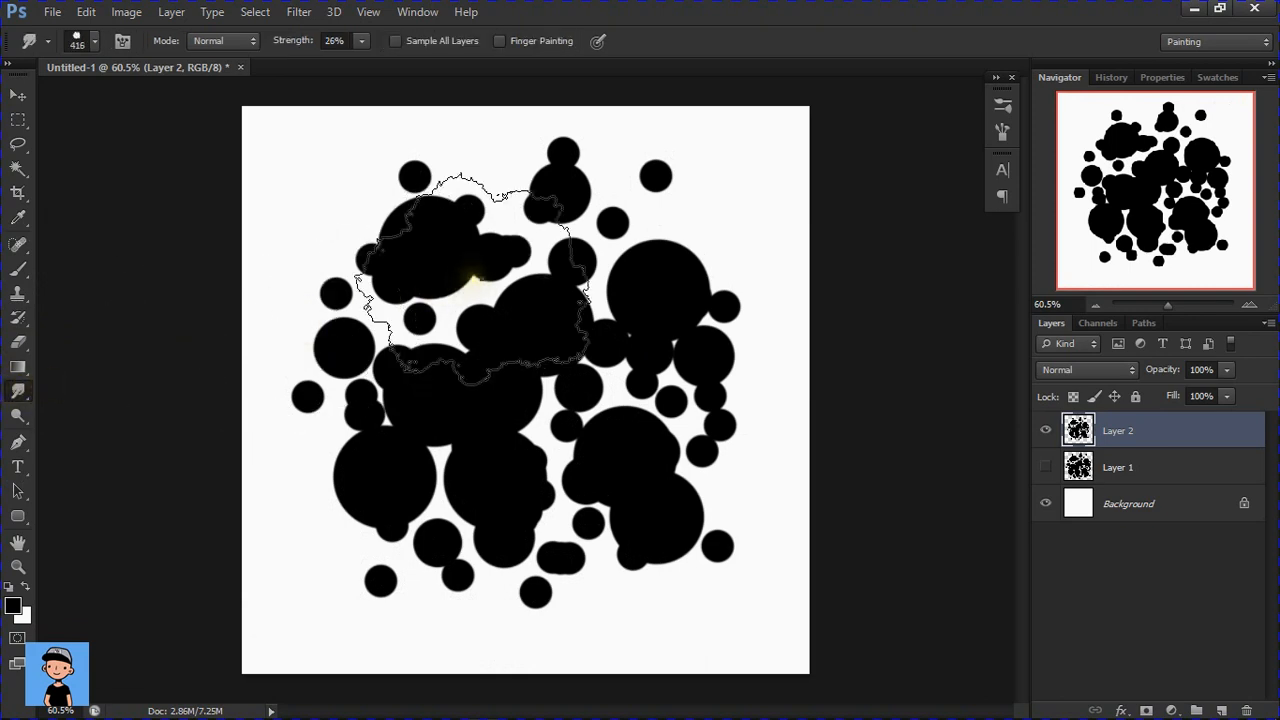
right_click(480, 278)
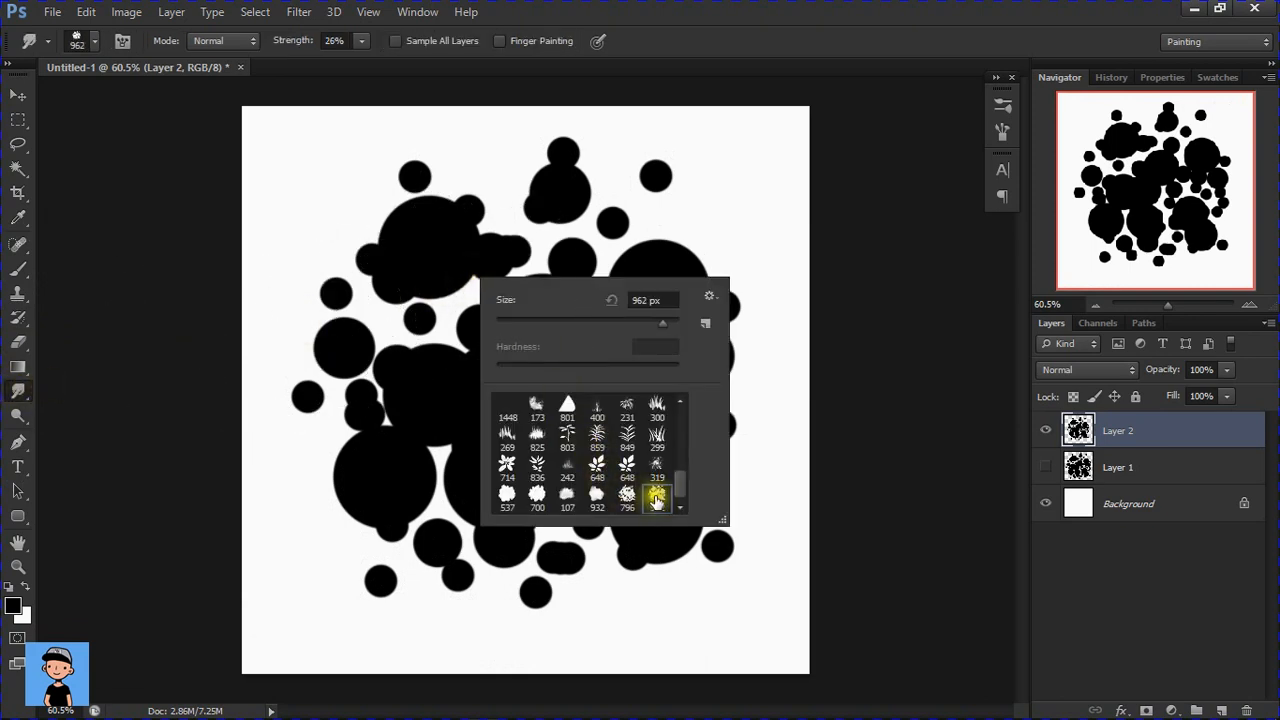
drag(409, 313, 236, 336)
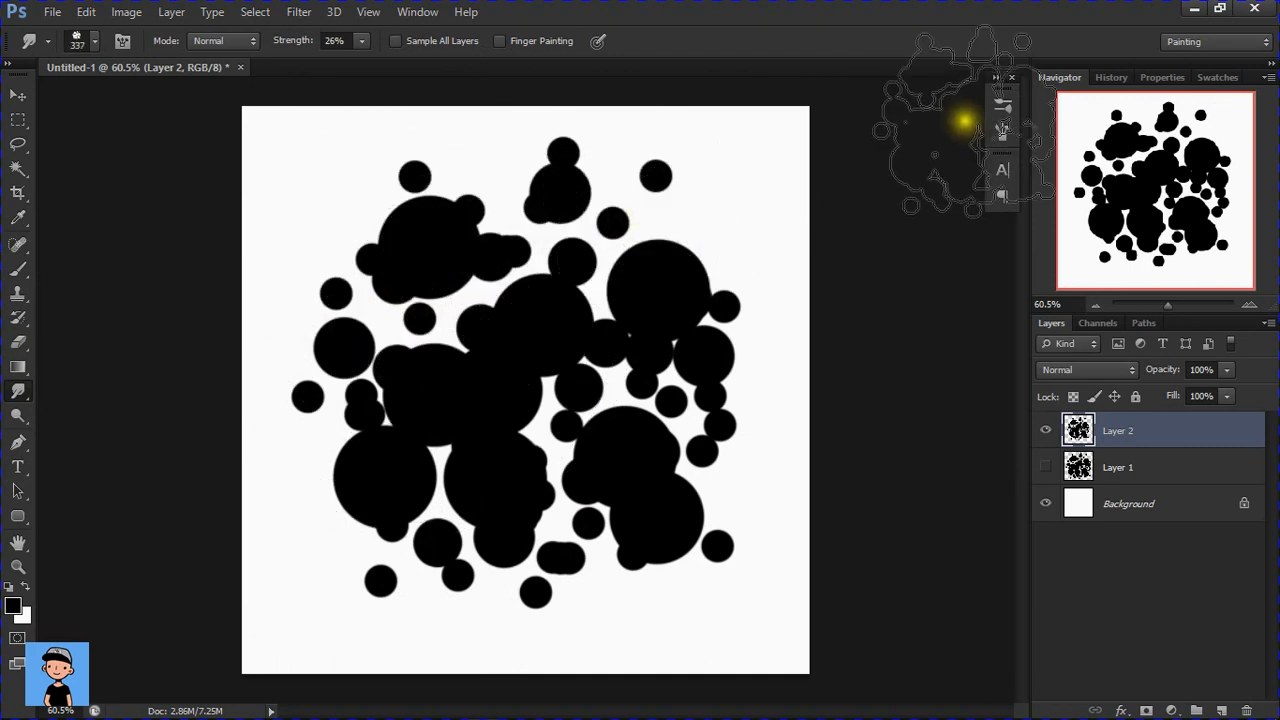
- Enable Shape Dynamics with 100% angle jitter and Scattering at 90% on both axes for the smudge tip
click(1000, 133)
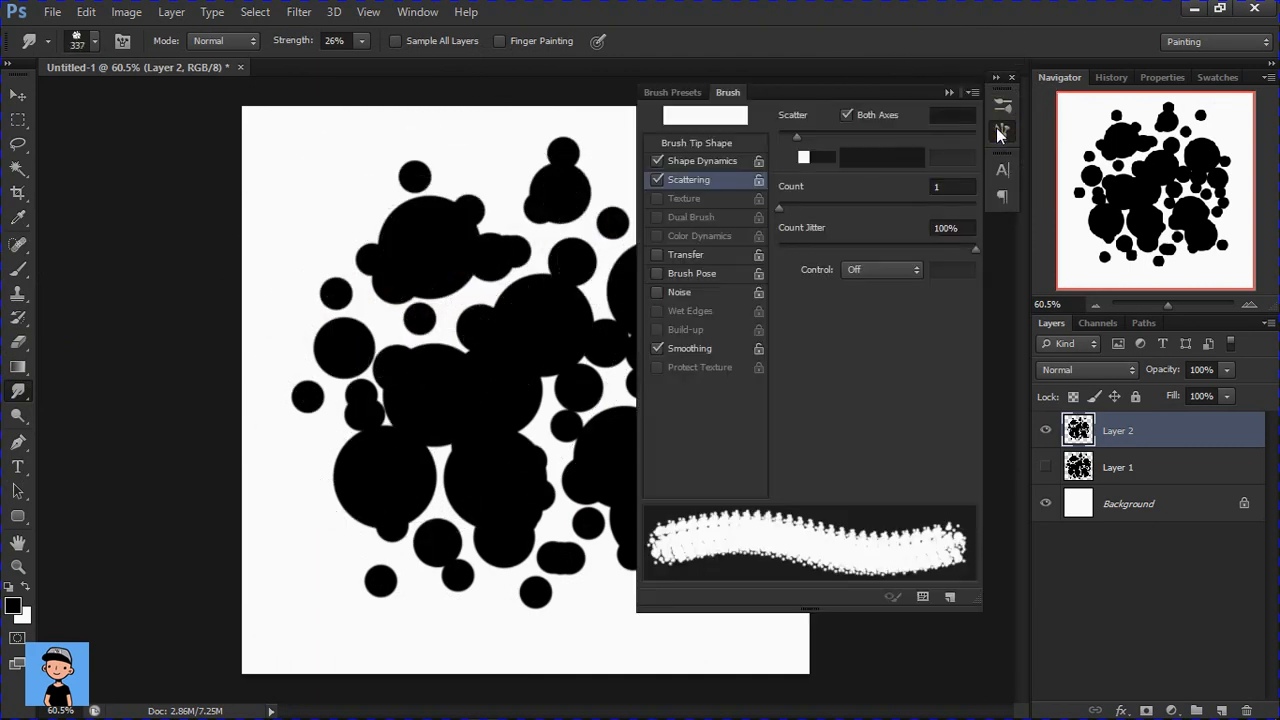
click(691, 184)
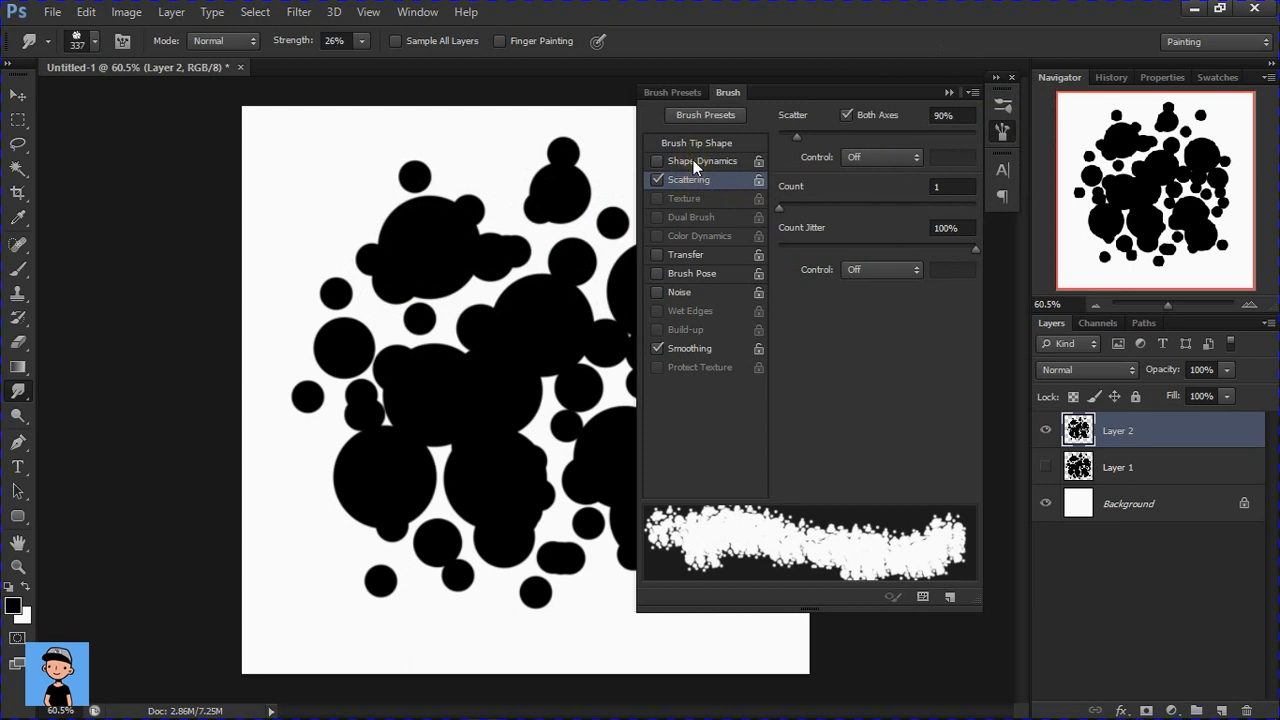
click(693, 160)
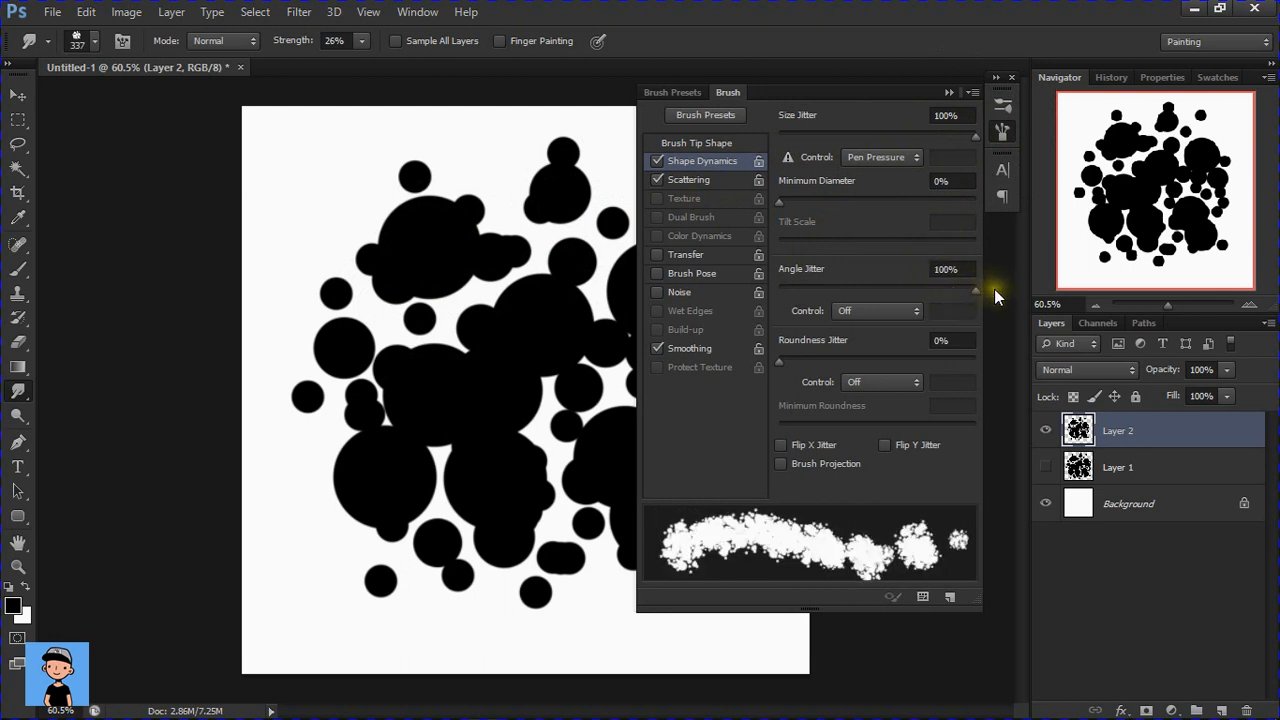
drag(968, 291, 992, 291)
click(704, 181)
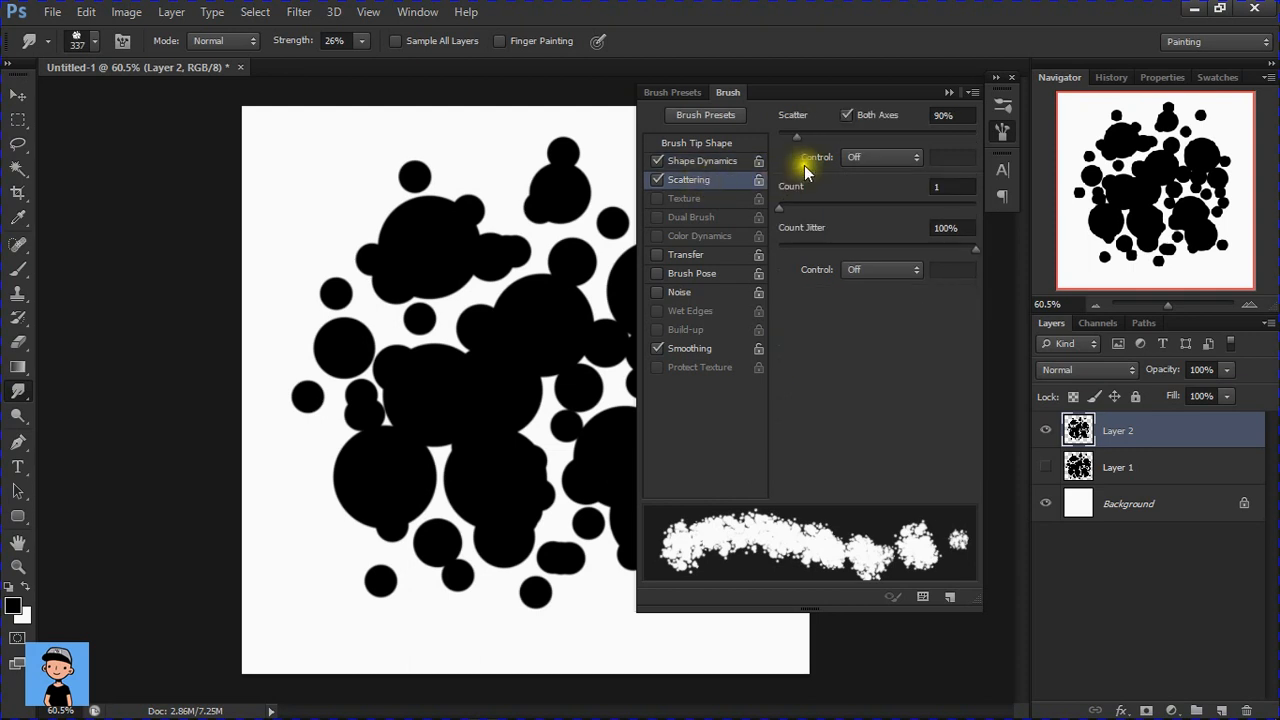
drag(795, 136, 799, 137)
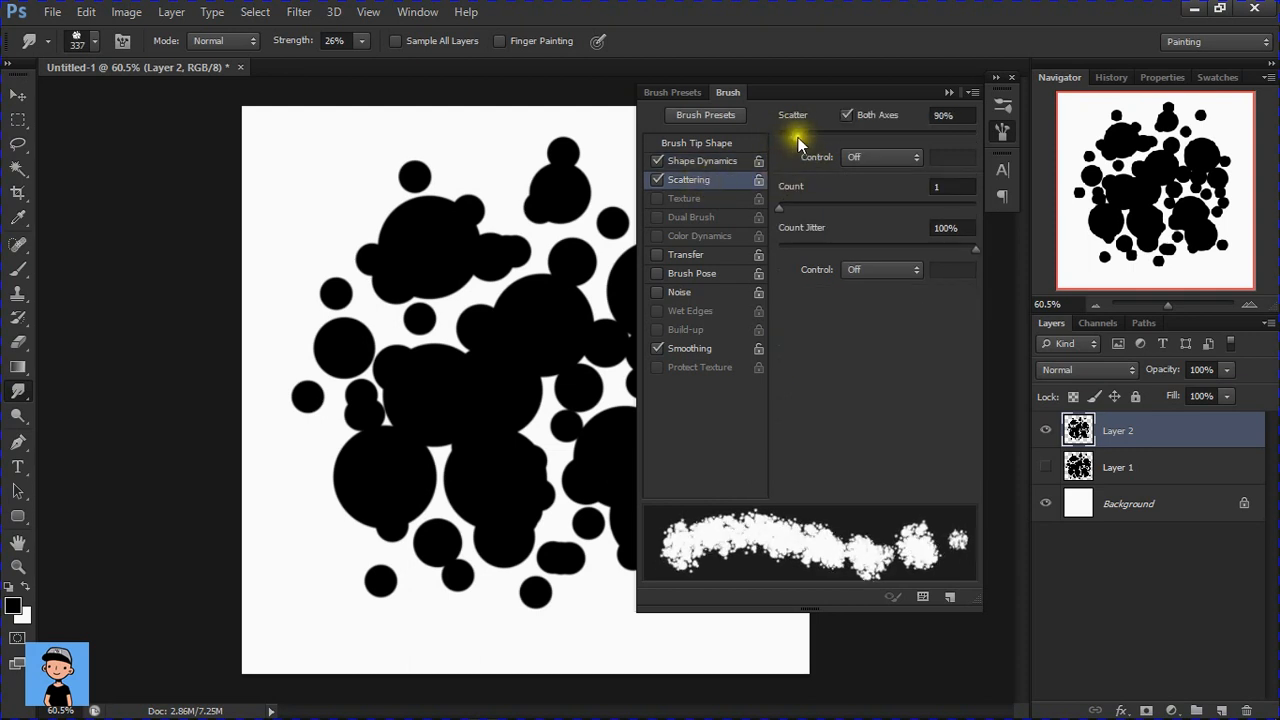
click(1003, 131)
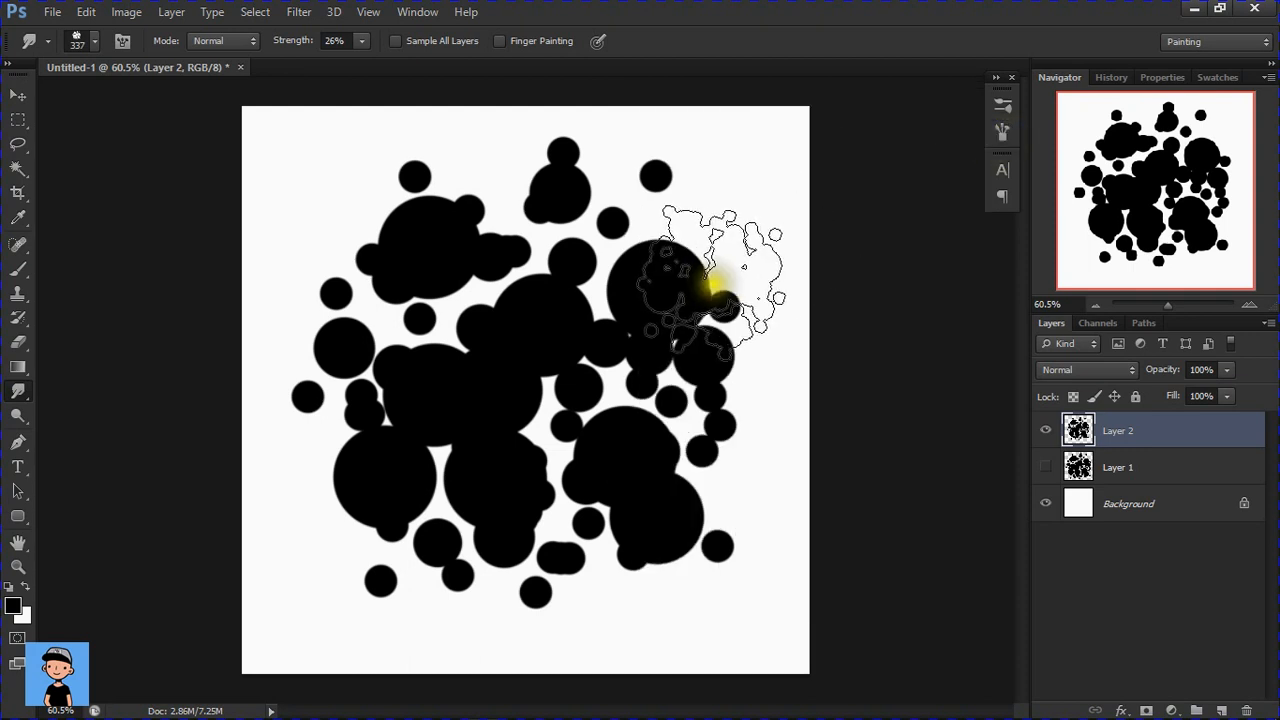
- Smudge all the black dots on Layer 2 at 26% strength into one soft cloud-like mass, varying the tip size between 139 and 172 px
mouse_move(651, 298)
mouse_down()
mouse_move(608, 303)
mouse_move(621, 256)
mouse_move(607, 215)
mouse_move(649, 173)
mouse_move(725, 323)
mouse_move(708, 373)
mouse_move(646, 269)
mouse_move(671, 271)
mouse_move(655, 395)
mouse_move(572, 382)
mouse_move(549, 392)
mouse_move(529, 380)
mouse_move(558, 272)
mouse_move(543, 290)
mouse_move(559, 186)
mouse_move(547, 178)
mouse_move(559, 168)
mouse_move(456, 183)
mouse_move(451, 195)
mouse_move(402, 189)
mouse_up()
alt+right_click(504, 219)
drag(567, 160, 555, 153)
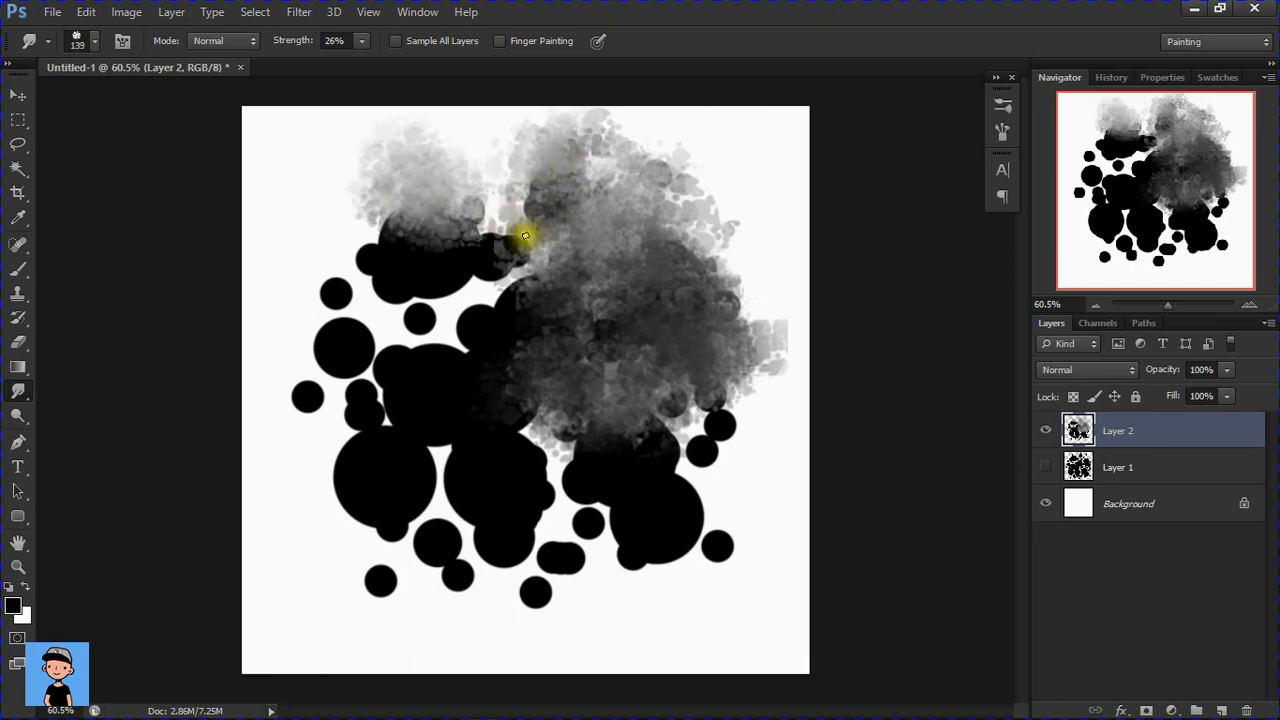
mouse_move(525, 235)
mouse_down()
mouse_move(430, 274)
mouse_move(503, 280)
mouse_up()
alt+right_click(501, 286)
mouse_move(489, 326)
mouse_down()
mouse_move(490, 359)
mouse_move(430, 356)
mouse_move(537, 448)
mouse_move(544, 438)
mouse_move(535, 467)
mouse_move(547, 479)
mouse_move(534, 483)
mouse_move(569, 506)
mouse_move(616, 482)
mouse_move(627, 491)
mouse_move(697, 423)
mouse_move(688, 461)
mouse_move(654, 425)
mouse_up()
drag(731, 417, 720, 435)
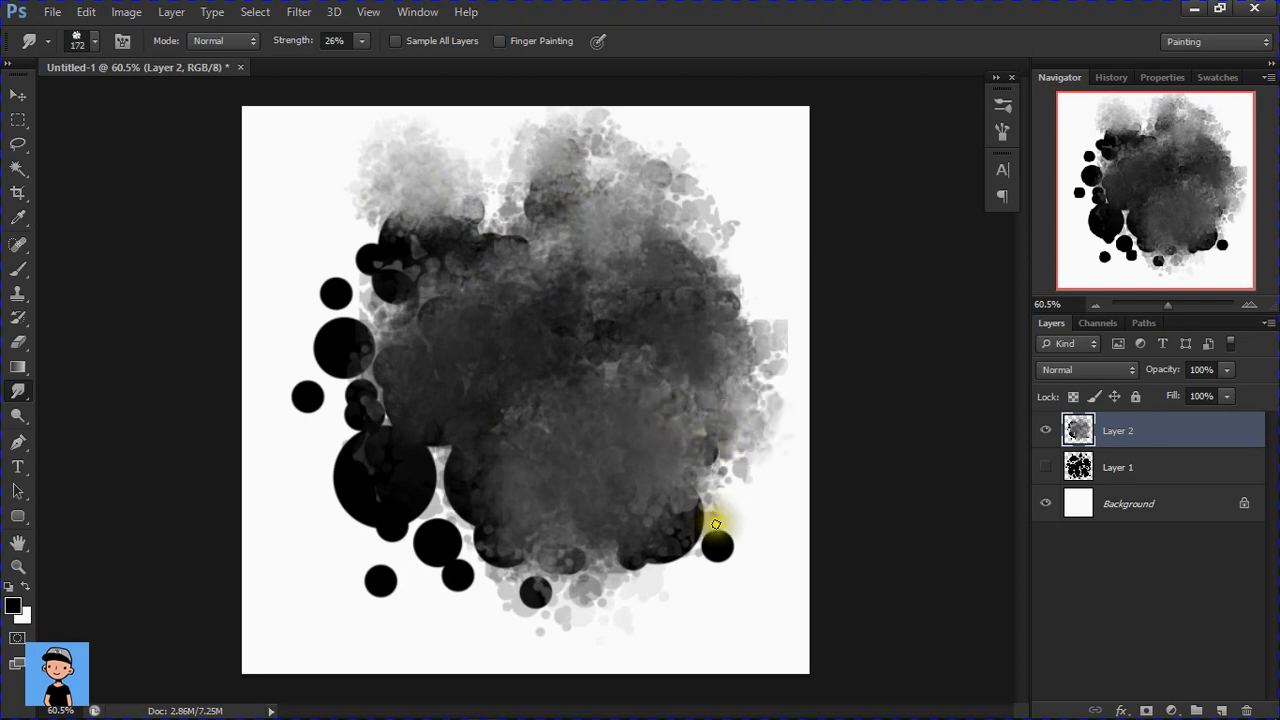
mouse_move(716, 524)
mouse_down()
mouse_move(714, 543)
mouse_move(643, 543)
mouse_move(686, 491)
mouse_move(660, 481)
mouse_up()
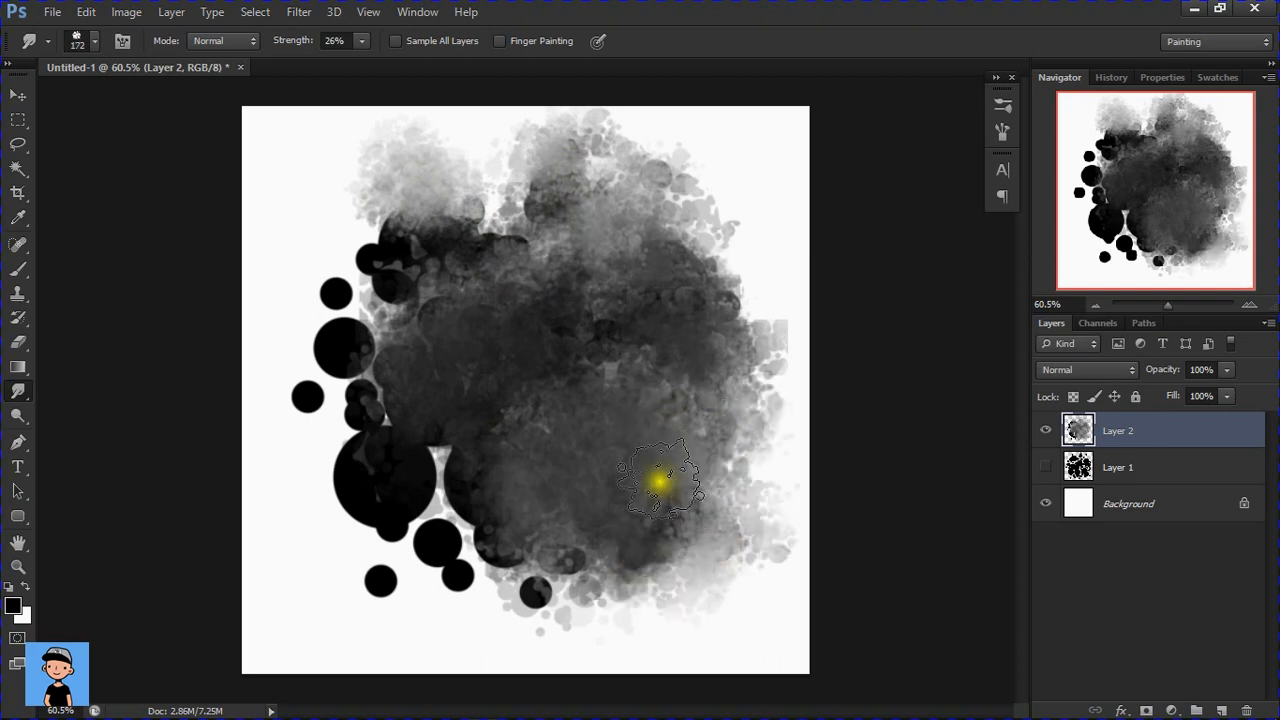
mouse_move(514, 568)
mouse_down()
mouse_move(470, 559)
mouse_move(472, 530)
mouse_move(447, 508)
mouse_move(464, 488)
mouse_move(439, 463)
mouse_move(408, 528)
mouse_move(457, 581)
mouse_move(376, 583)
mouse_move(390, 534)
mouse_move(374, 463)
mouse_move(360, 422)
mouse_move(344, 449)
mouse_move(373, 517)
mouse_move(316, 392)
mouse_move(358, 360)
mouse_move(370, 322)
mouse_move(366, 338)
mouse_move(351, 289)
mouse_move(362, 292)
mouse_move(375, 243)
mouse_move(460, 252)
mouse_move(503, 245)
mouse_move(506, 225)
mouse_move(514, 261)
mouse_move(446, 321)
mouse_up()
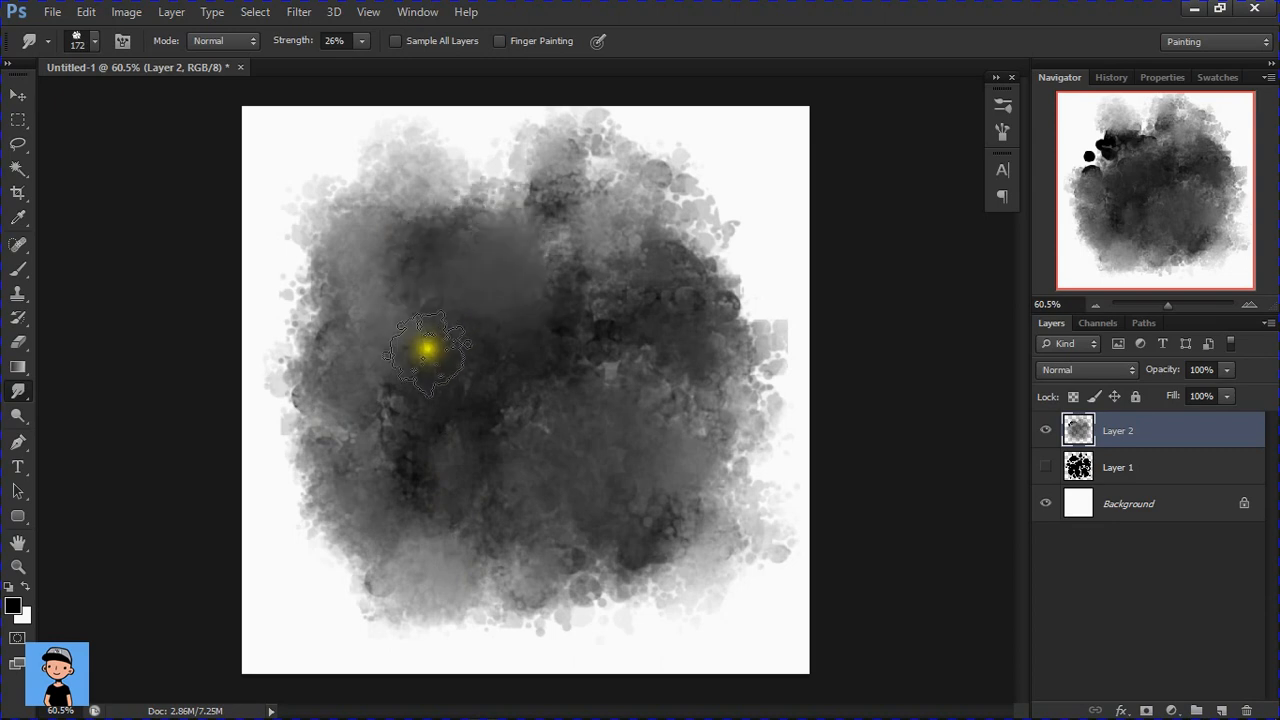
mouse_move(404, 500)
mouse_down()
mouse_move(454, 520)
mouse_move(574, 440)
mouse_move(604, 362)
mouse_up()
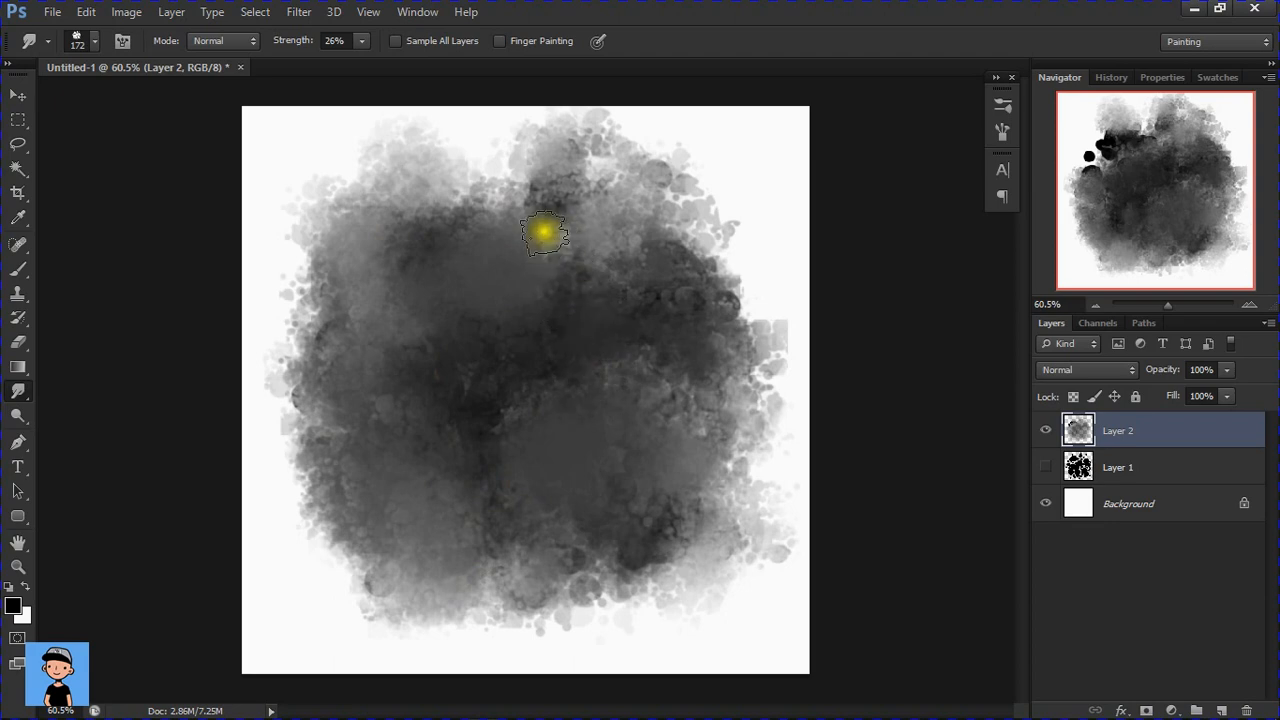
mouse_move(534, 212)
mouse_down()
mouse_move(569, 287)
mouse_move(619, 320)
mouse_move(659, 309)
mouse_up()
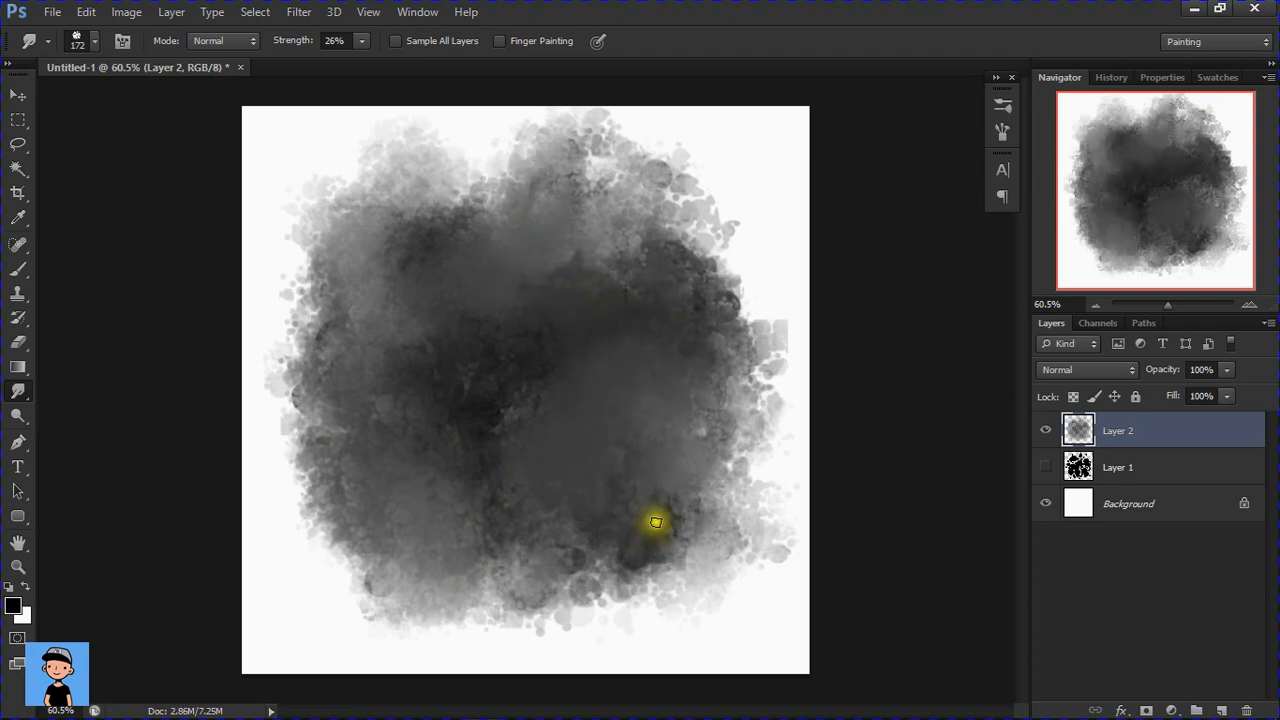
- Move the smudged mass on Layer 2 slightly down and to the right to centre it on the canvas
click(20, 96)
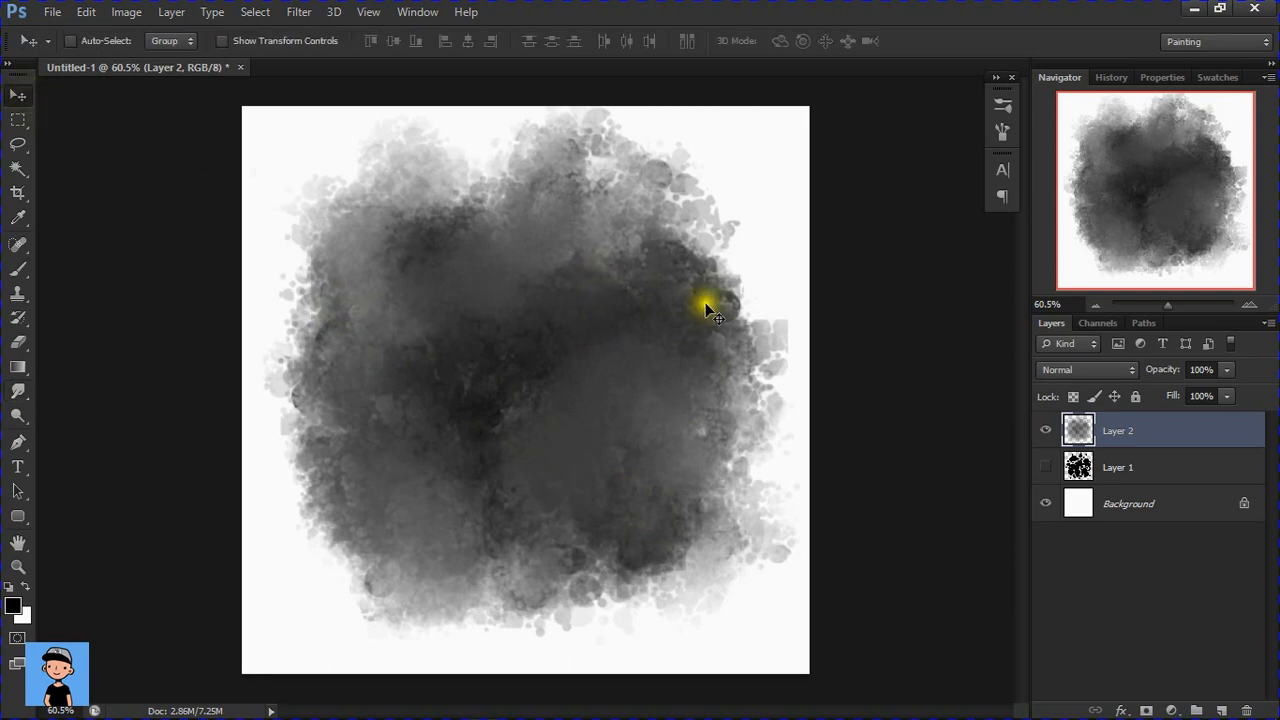
mouse_move(653, 363)
mouse_down()
mouse_move(623, 362)
mouse_move(642, 367)
mouse_up()
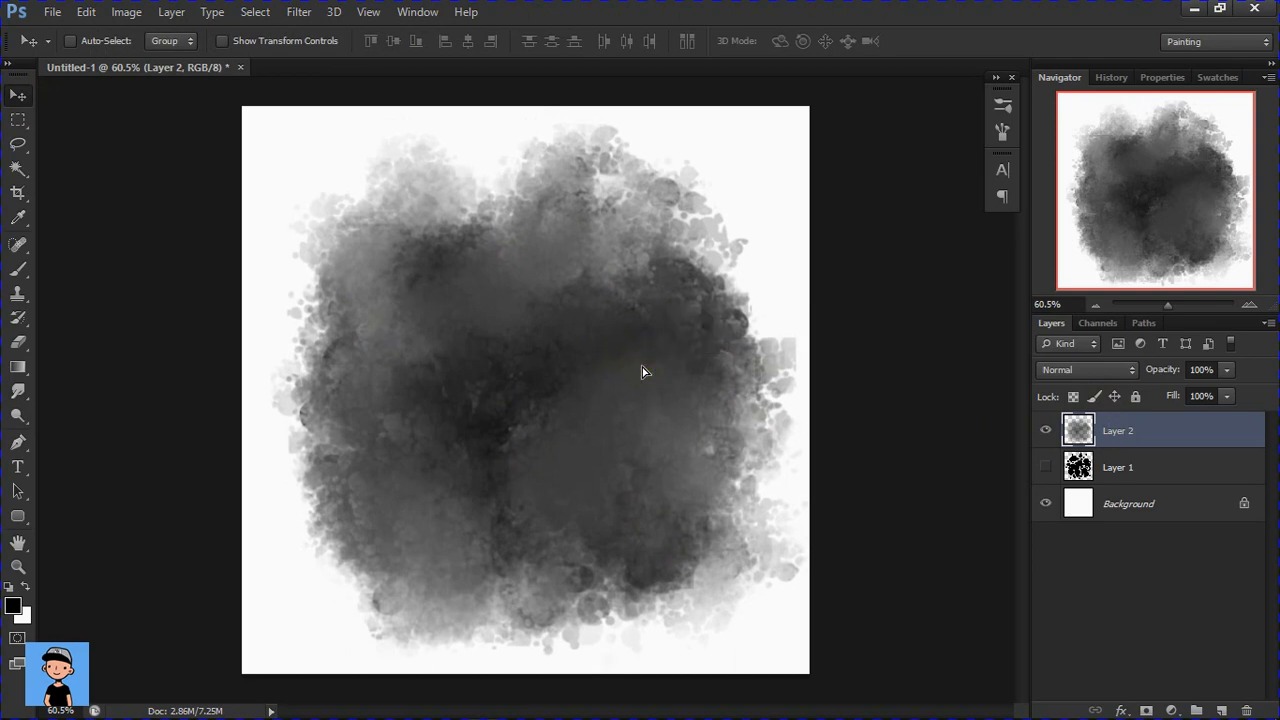
- Duplicate Layer 2 and merge the copy with the original to darken the smudged mass
click(1068, 417)
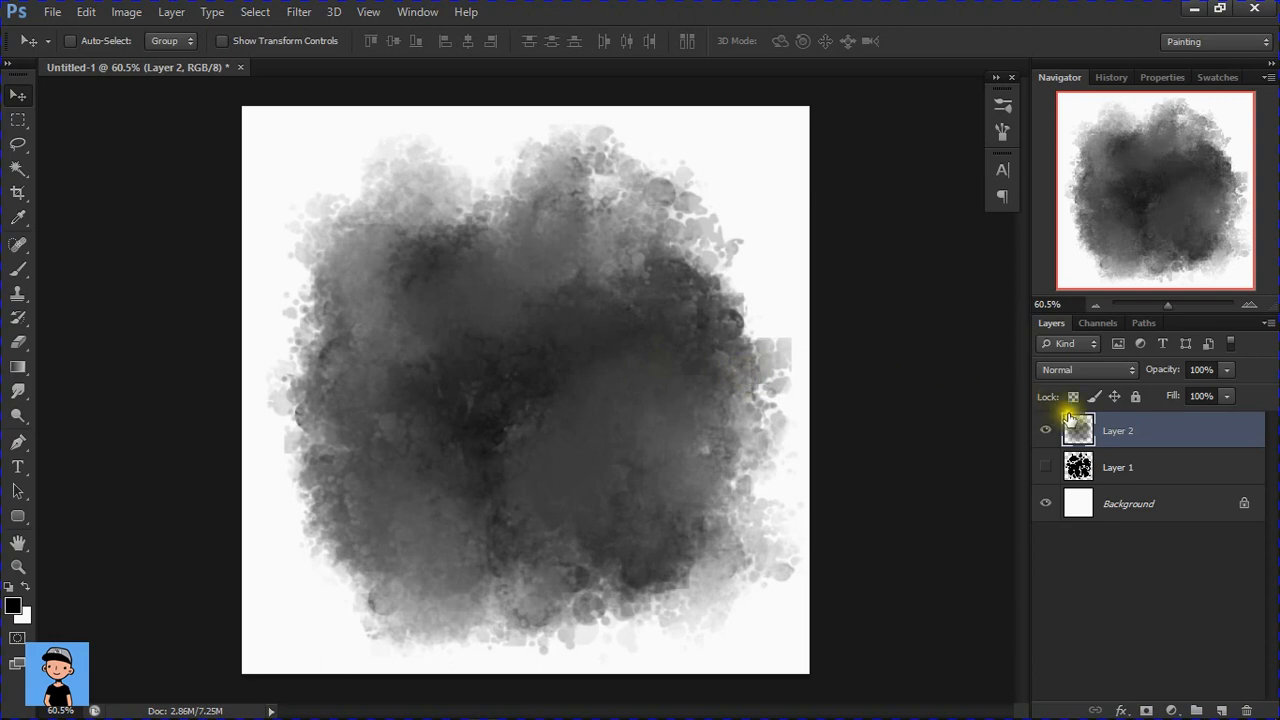
right_click(1176, 440)
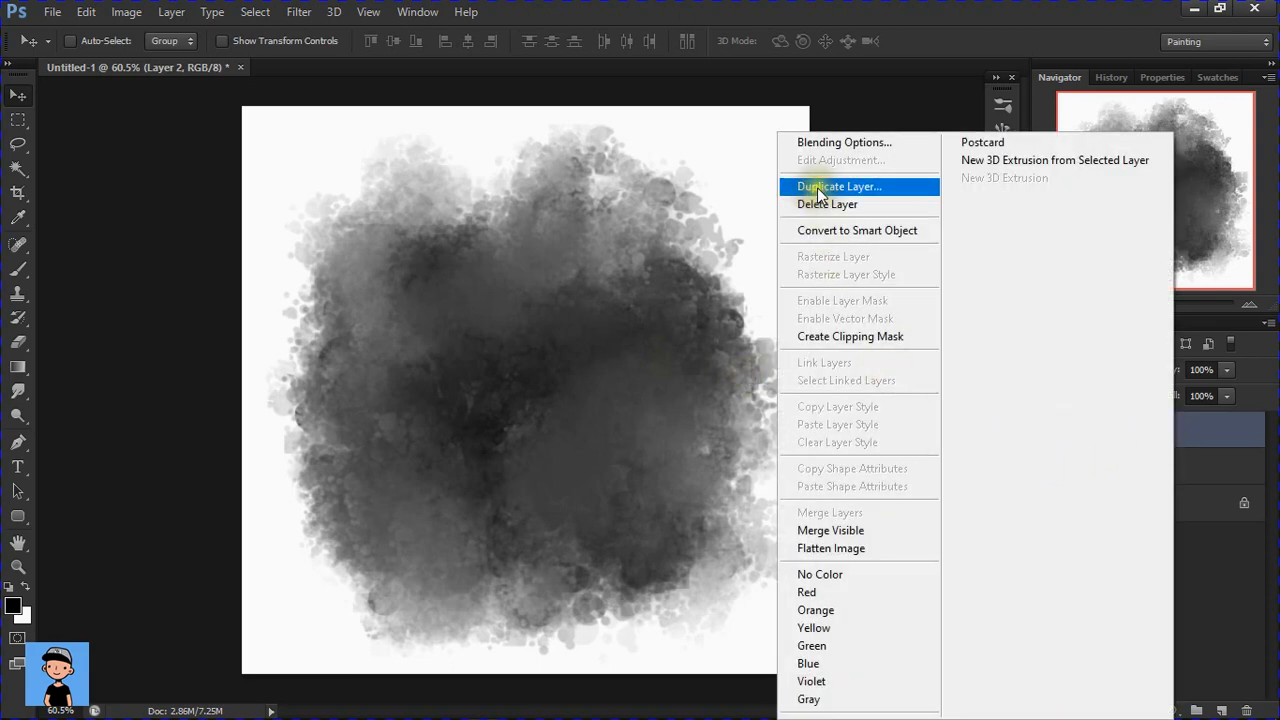
click(896, 188)
click(821, 208)
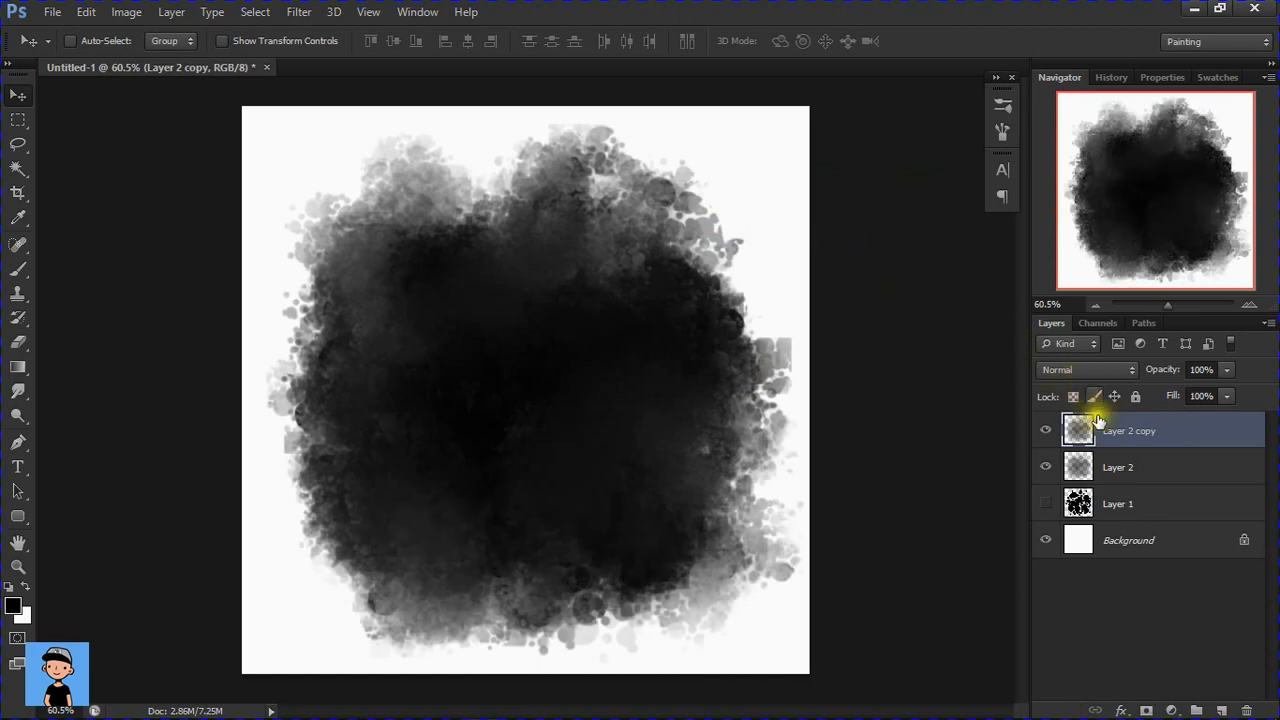
shift+click(1120, 471)
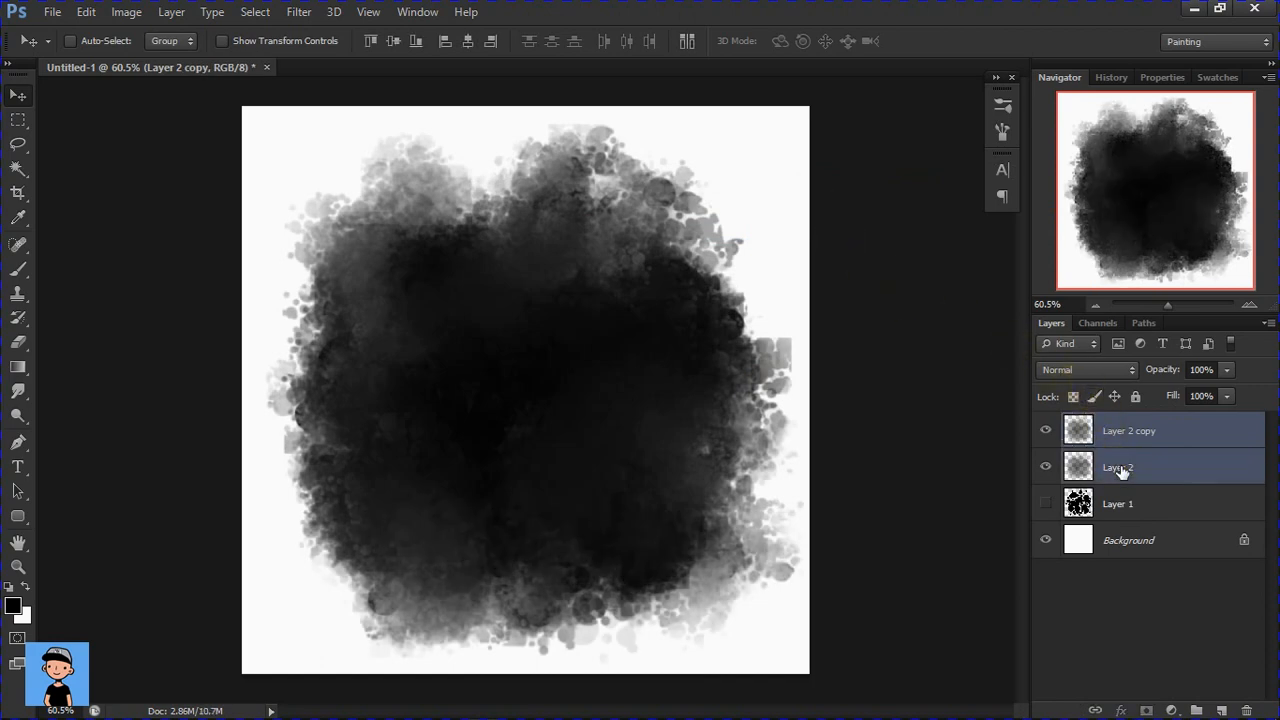
right_click(1121, 472)
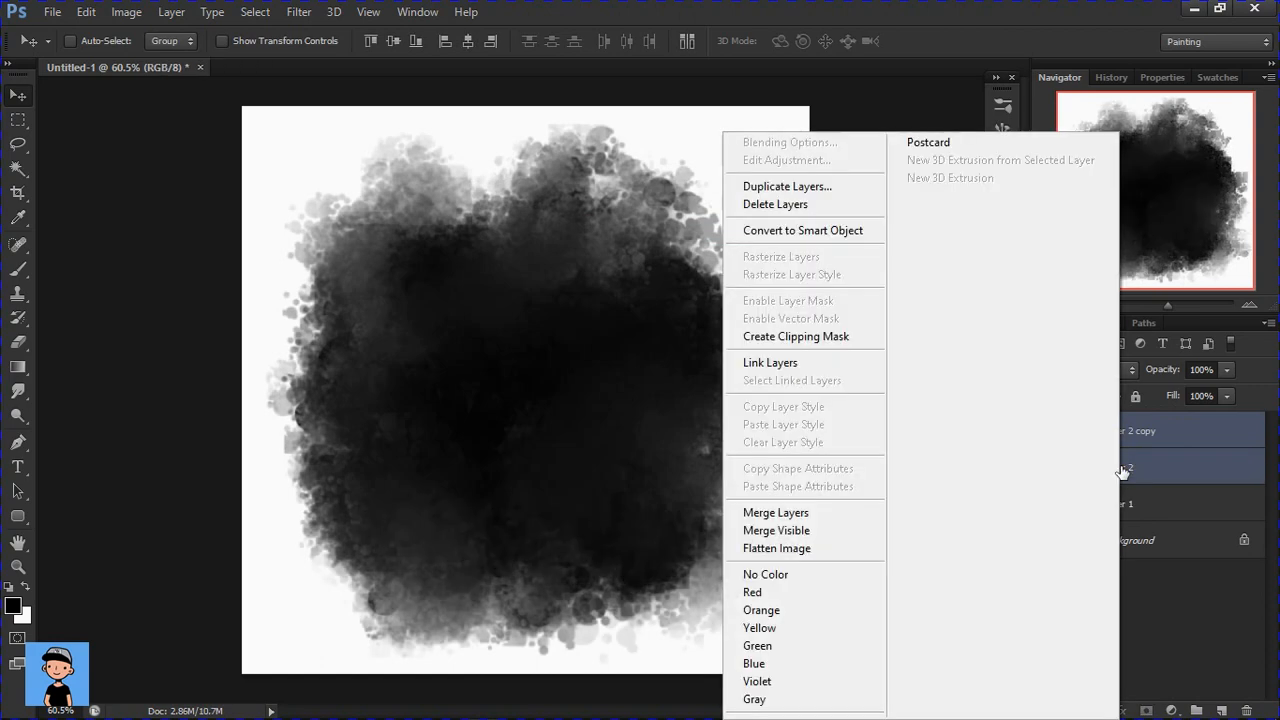
click(820, 516)
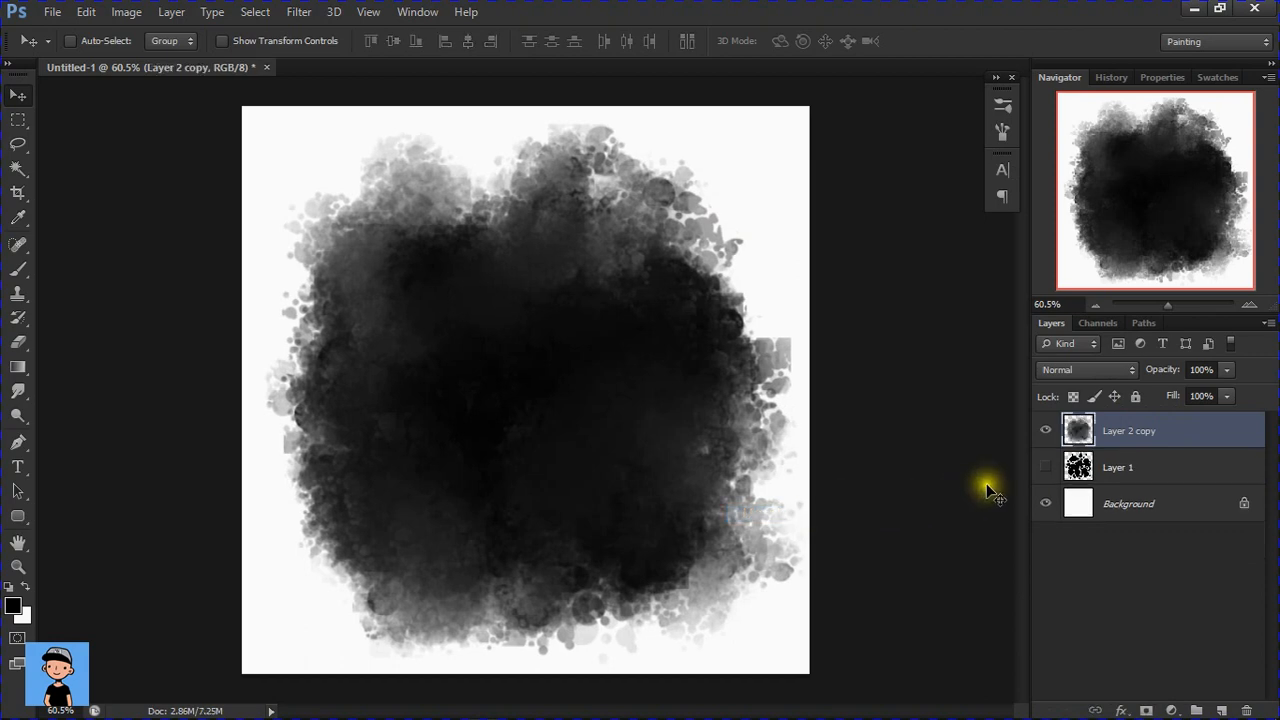
- Select the whole canvas and define the smudged mass as a brush preset named "soft - basic"
click(19, 122)
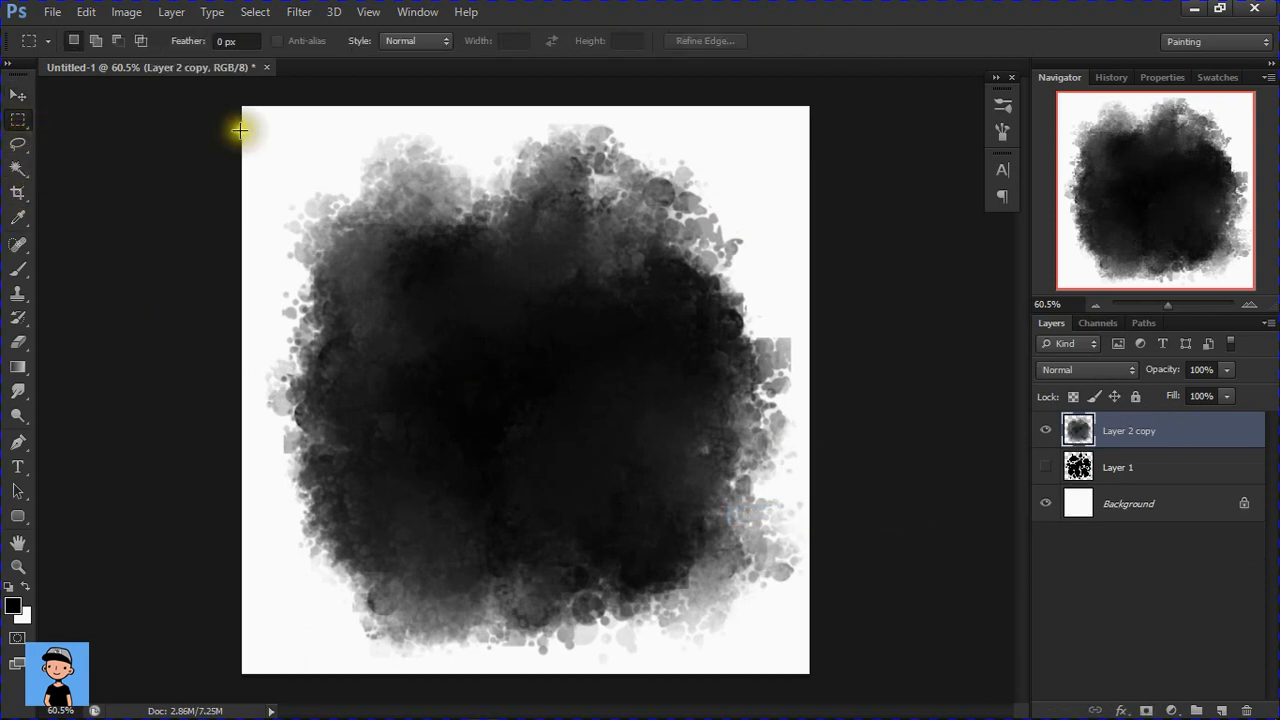
drag(241, 105, 831, 687)
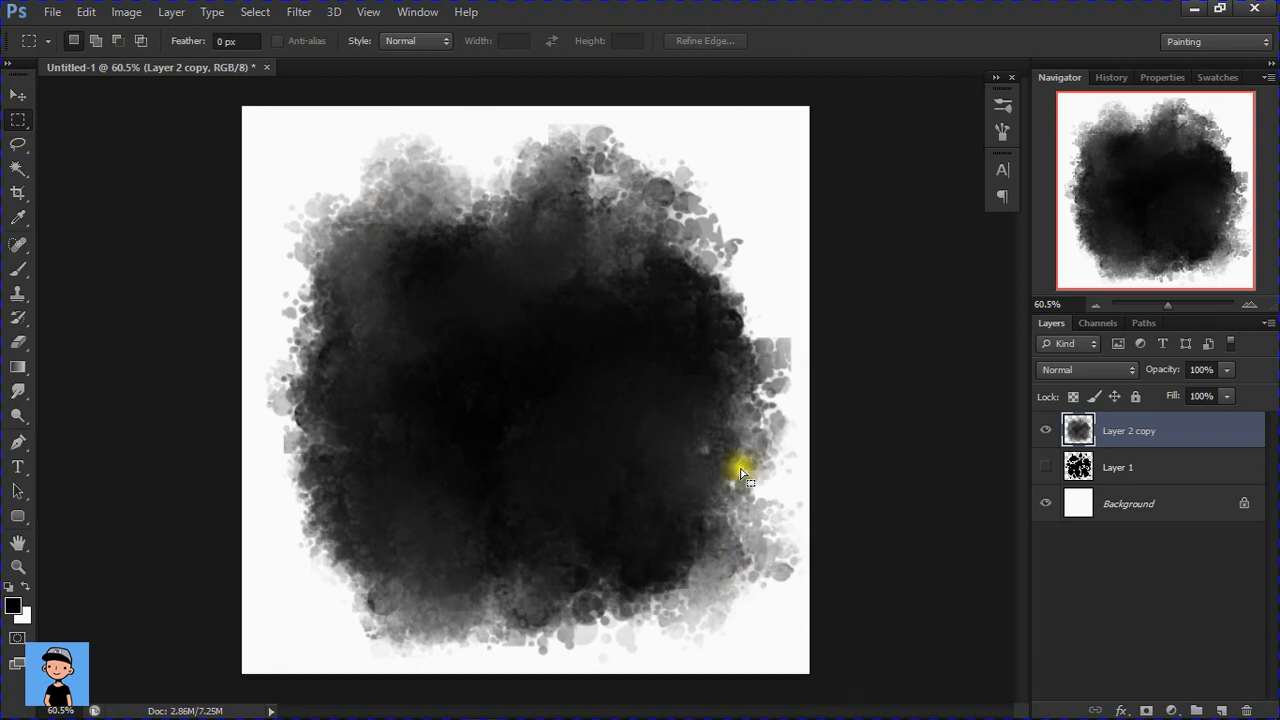
click(91, 14)
click(219, 434)
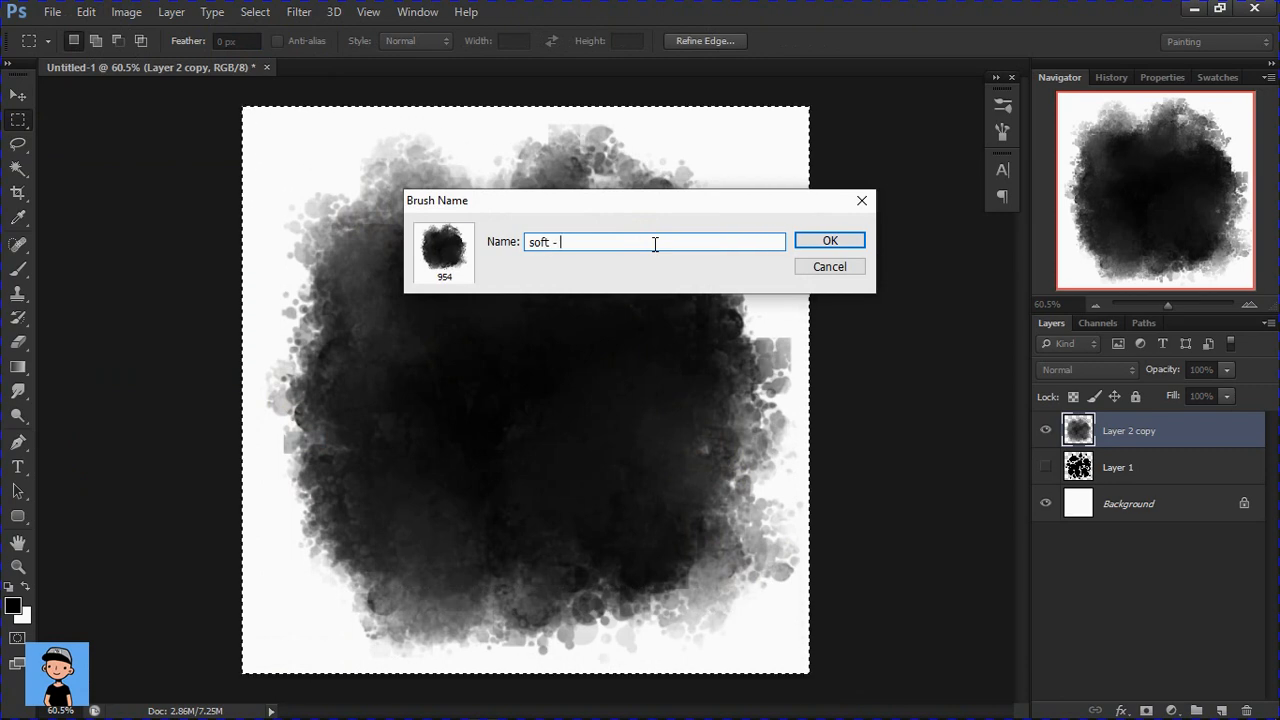
text(basic)
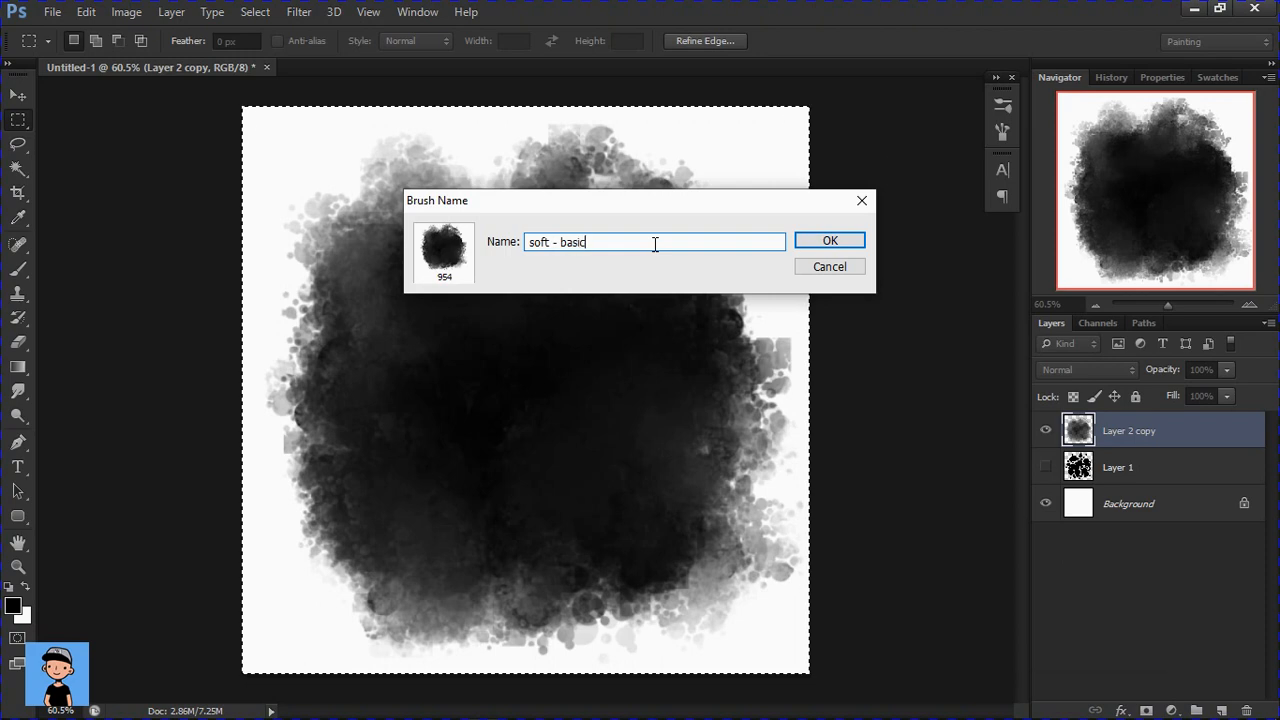
key(Return)
- Clear the selection, hide Layer 2 copy and add a new layer directly above the Background
right_click(642, 333)
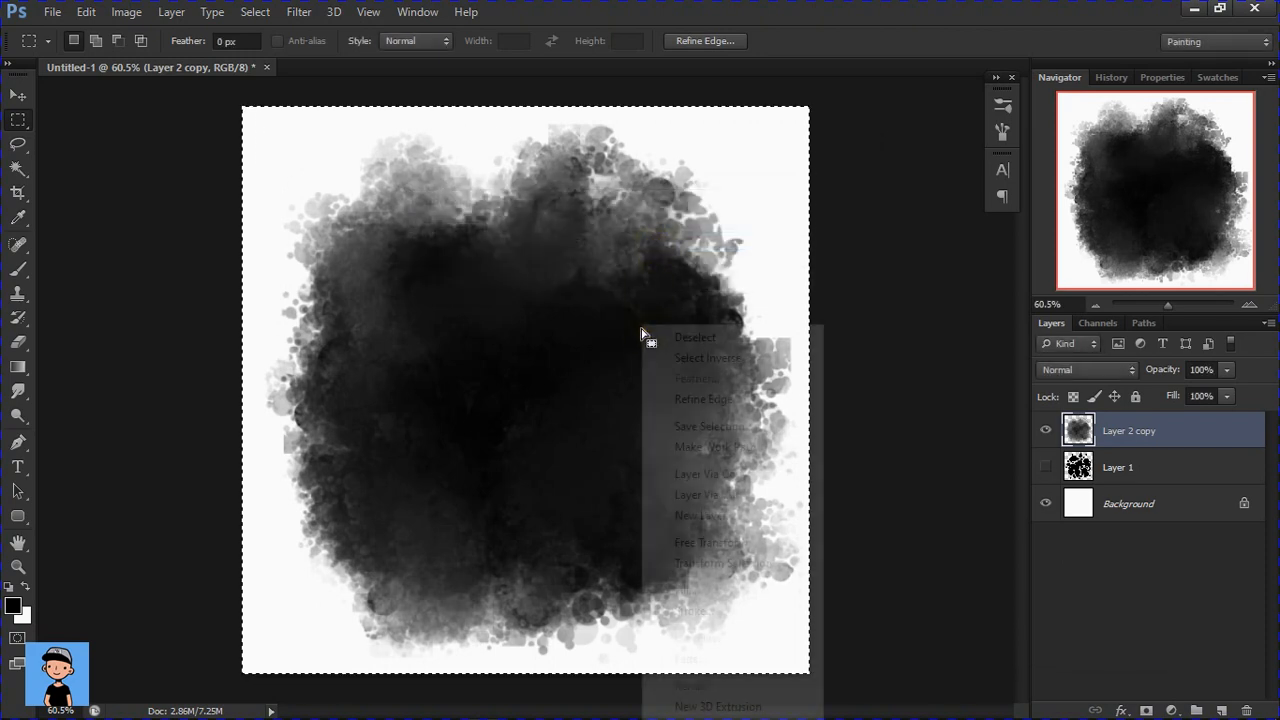
click(715, 339)
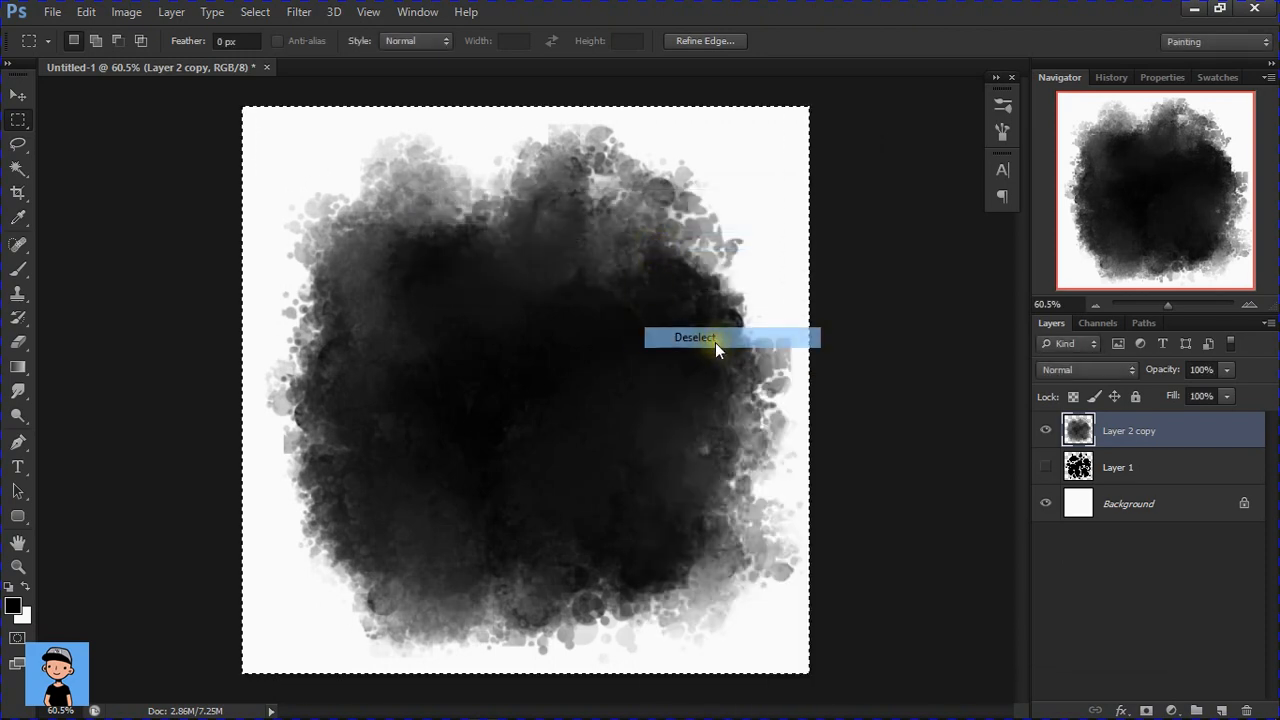
click(1046, 431)
click(1145, 505)
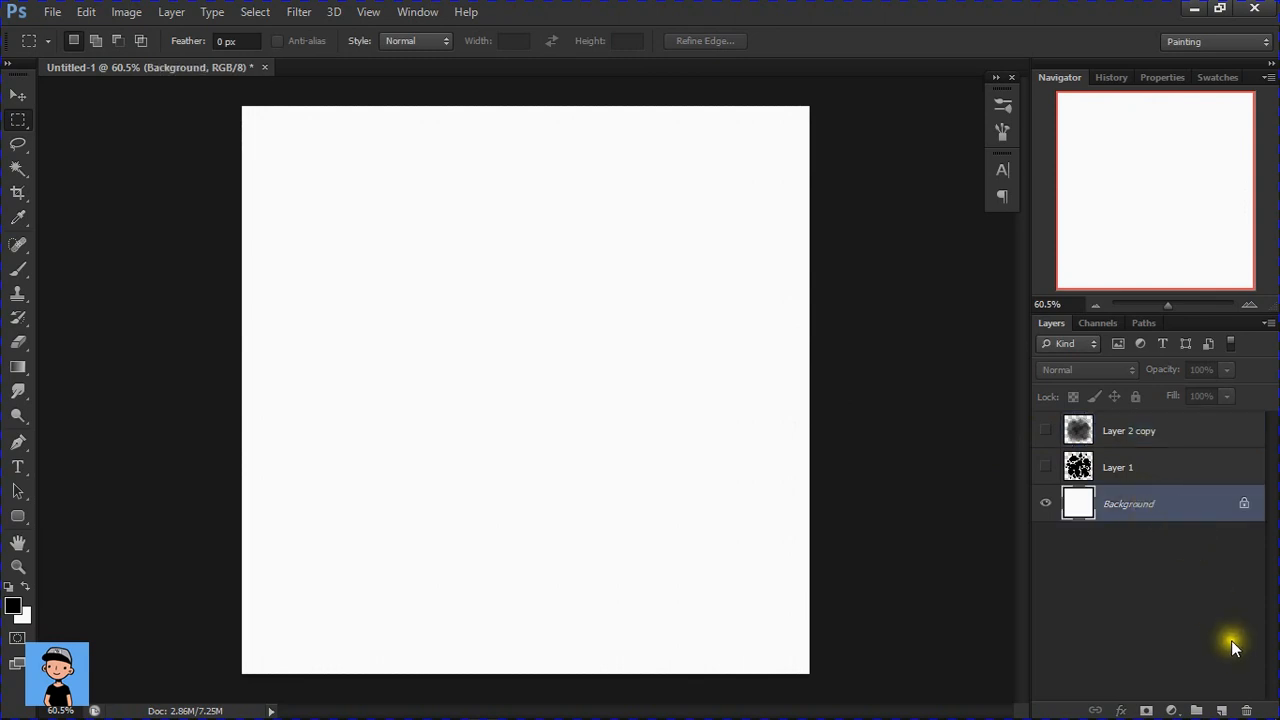
click(1222, 709)
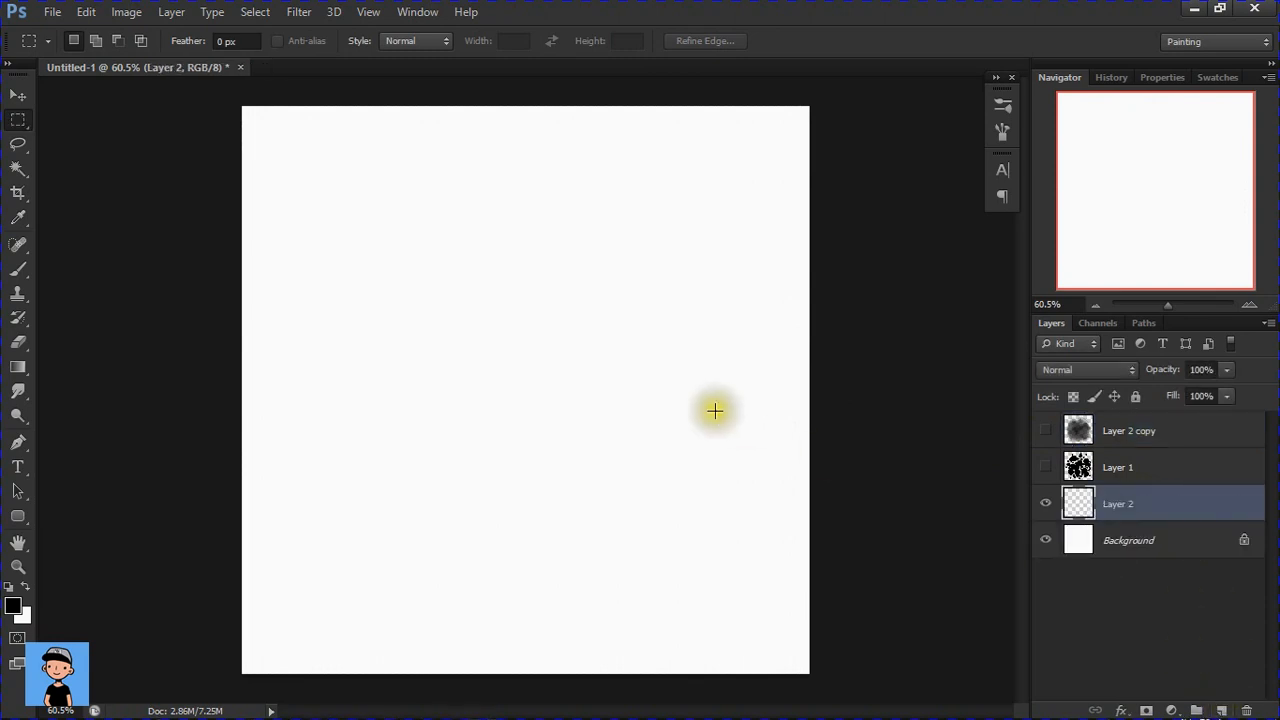
- Switch to the Brush tool and choose the 954 px "soft - basic" brush
click(17, 270)
right_click(458, 278)
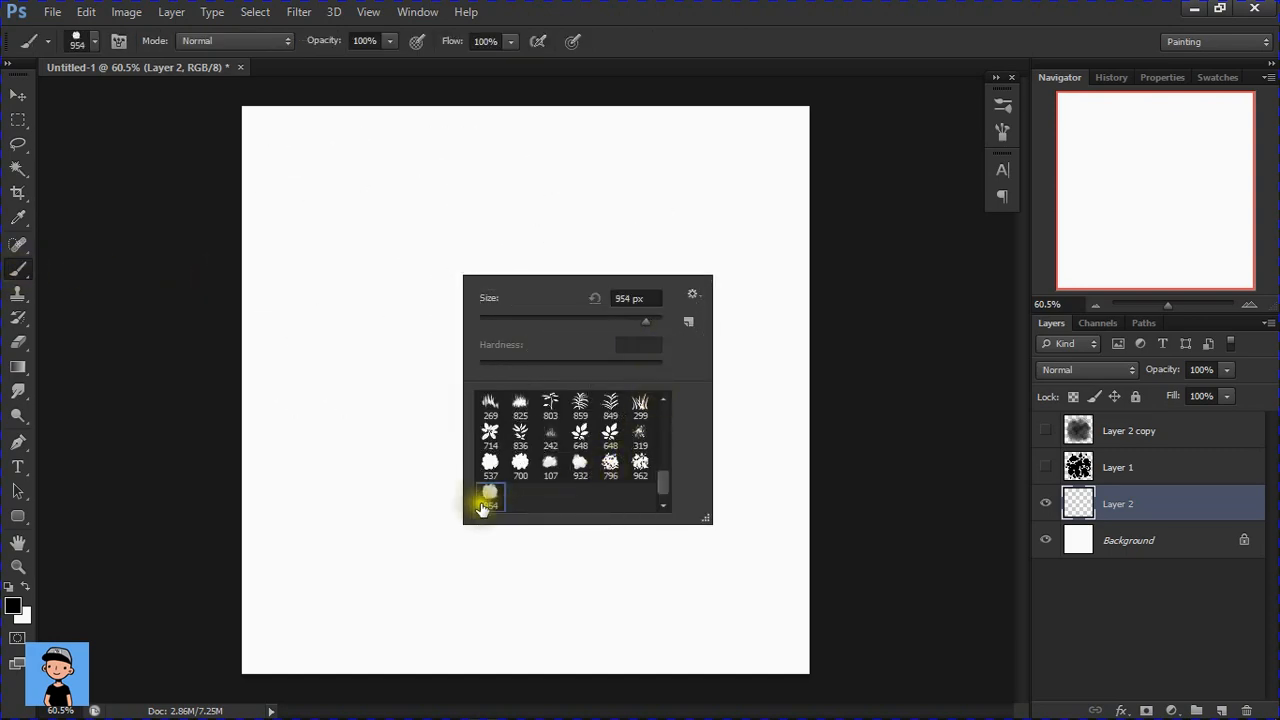
right_click(426, 404)
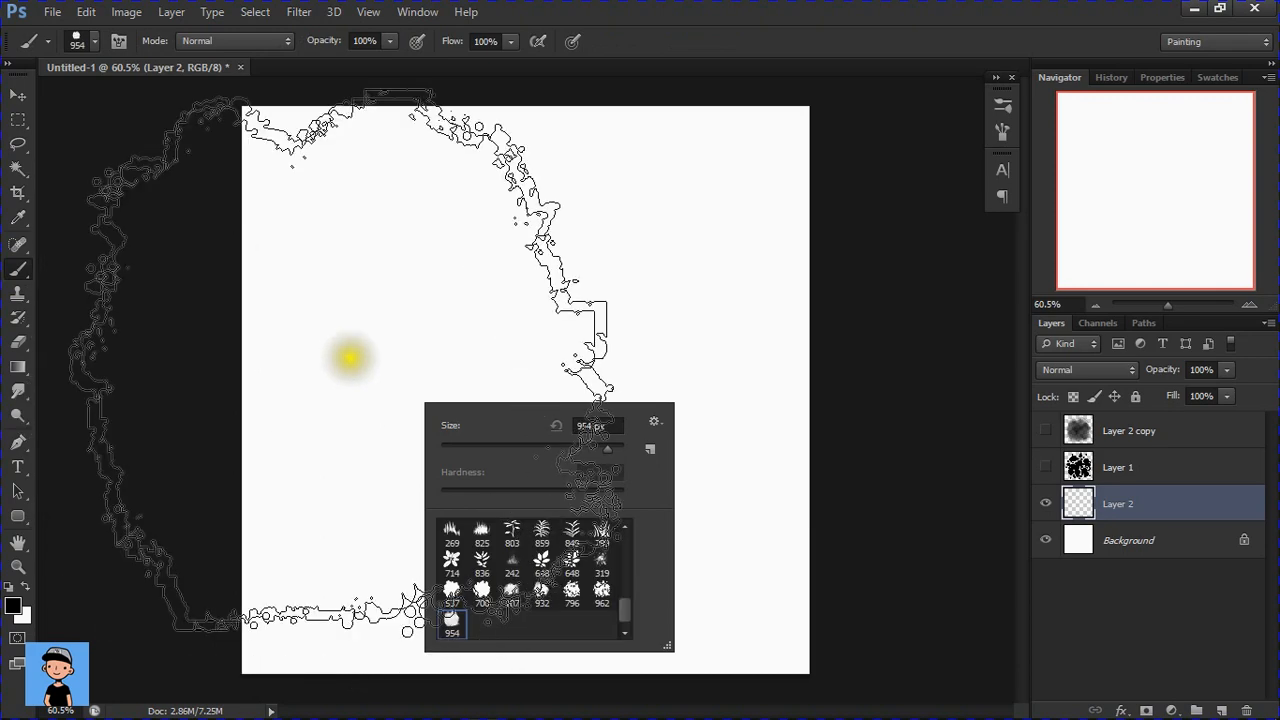
key(super)
key(super)
key(super)
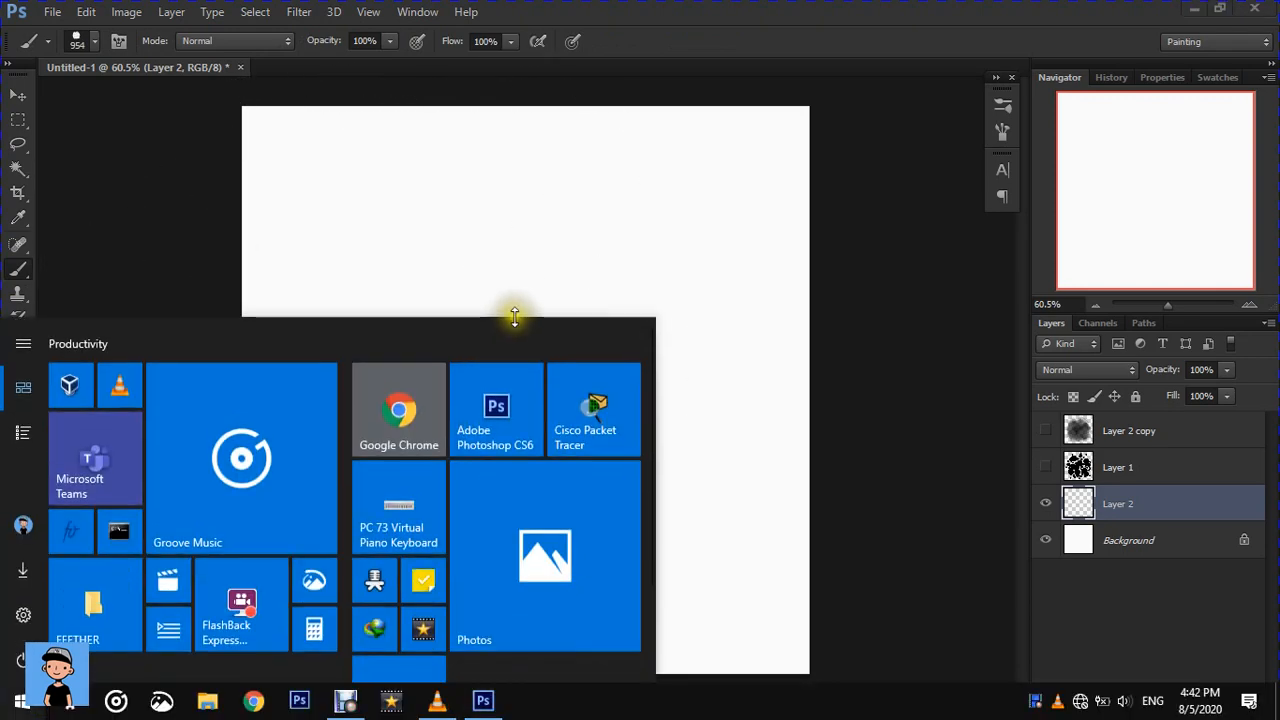
- Try the brush at 362 px by painting a solid black mass on Layer 2, and undo the stroke
key(super)
drag(550, 287, 380, 305)
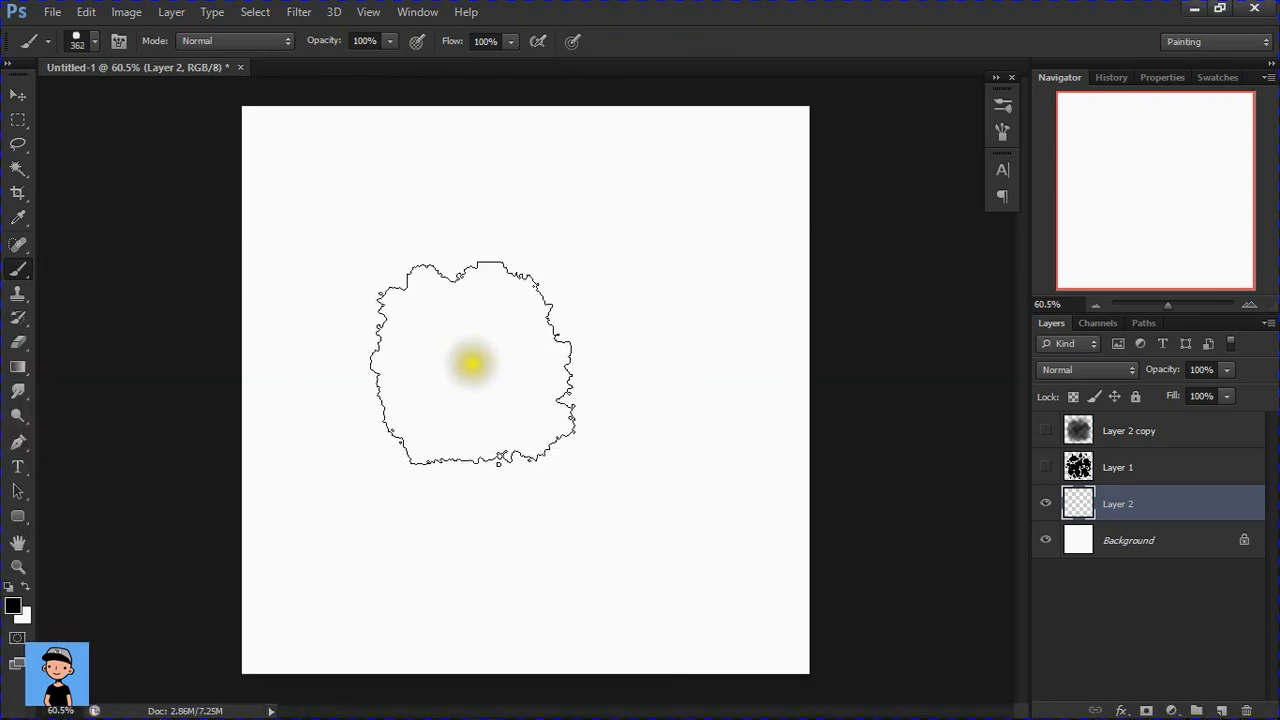
mouse_move(471, 363)
mouse_down()
mouse_move(505, 455)
mouse_move(593, 277)
mouse_move(612, 486)
mouse_move(456, 463)
mouse_move(465, 390)
mouse_up()
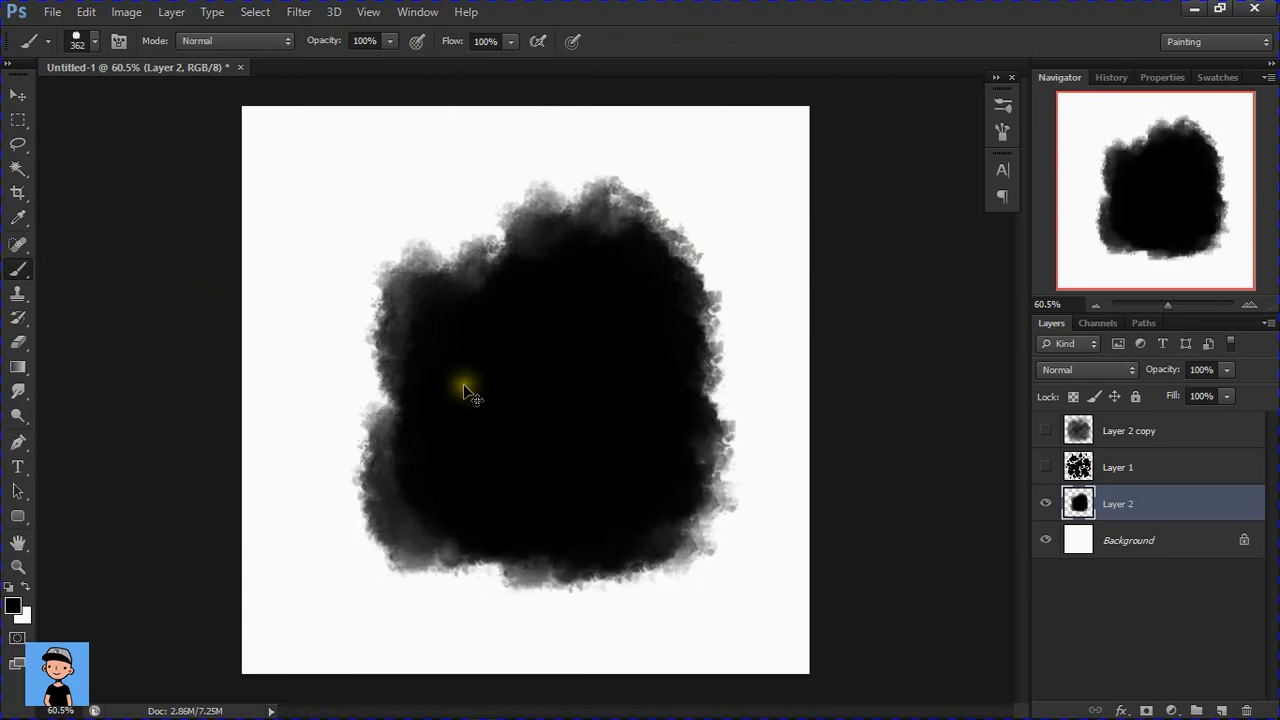
key(ctrl+z)
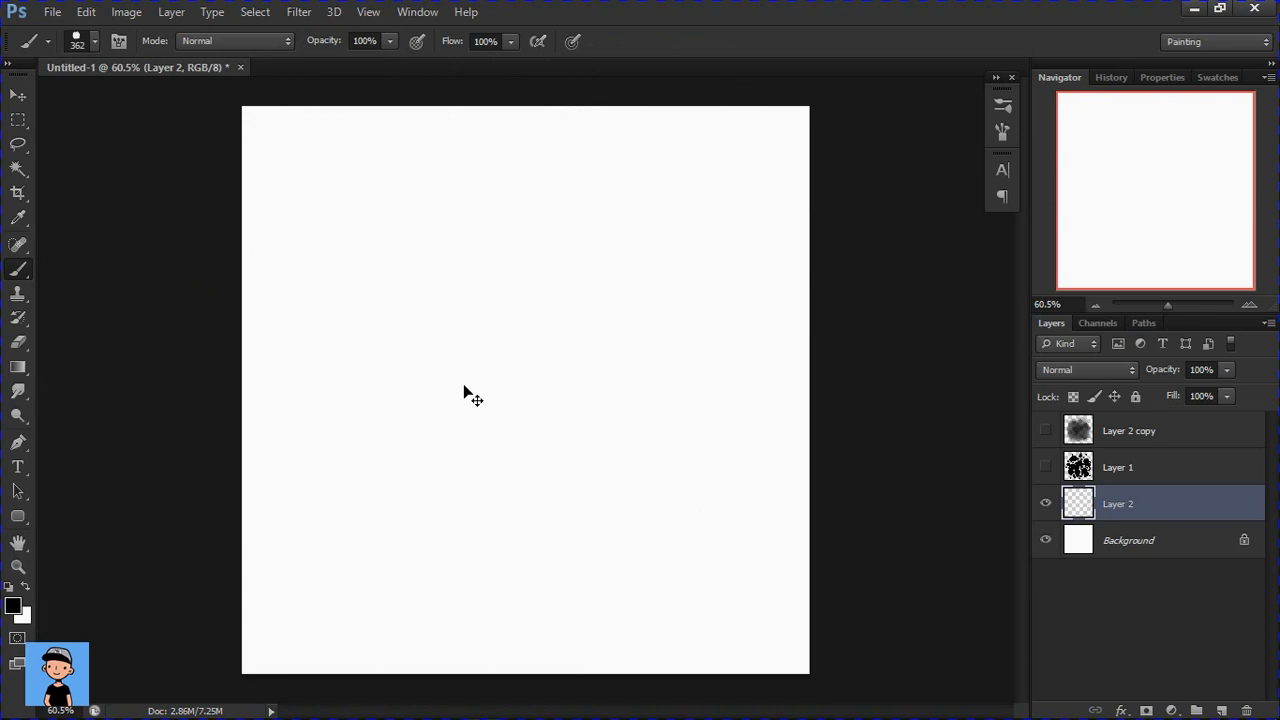
- In the brush's Shape Dynamics, set Size Jitter to 60% and Angle Jitter to 98%
click(1003, 133)
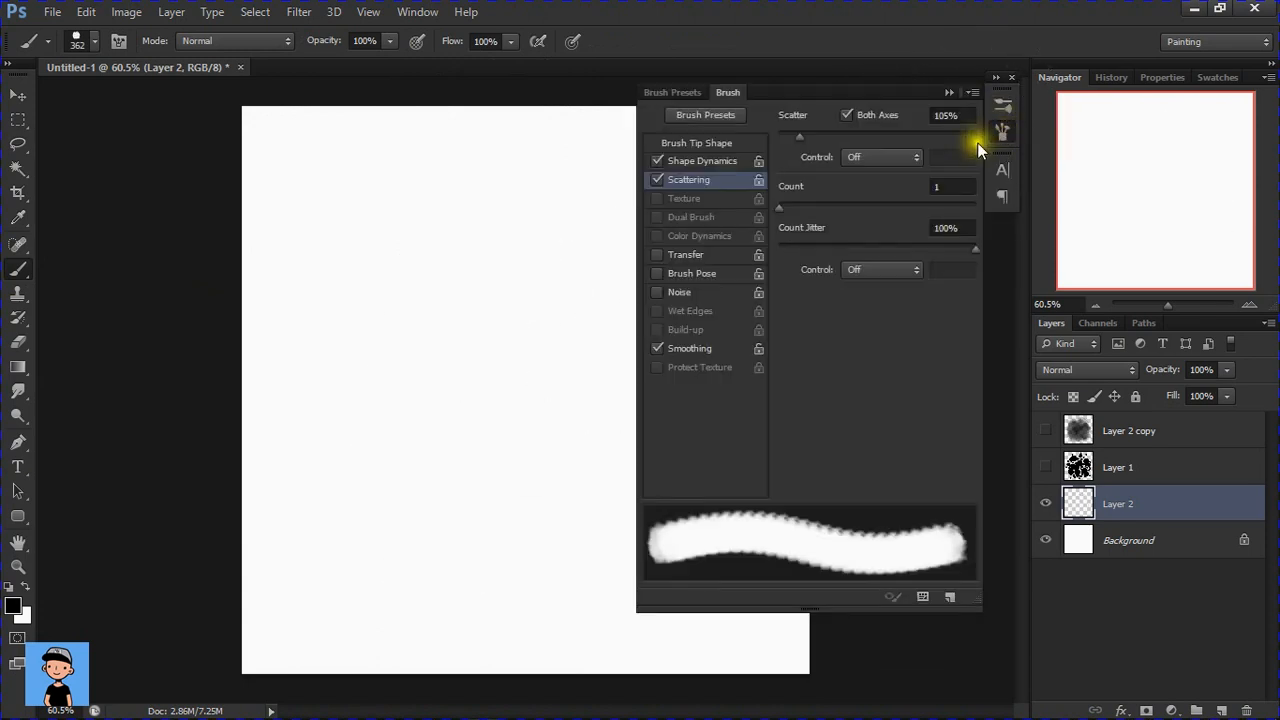
click(685, 184)
click(703, 159)
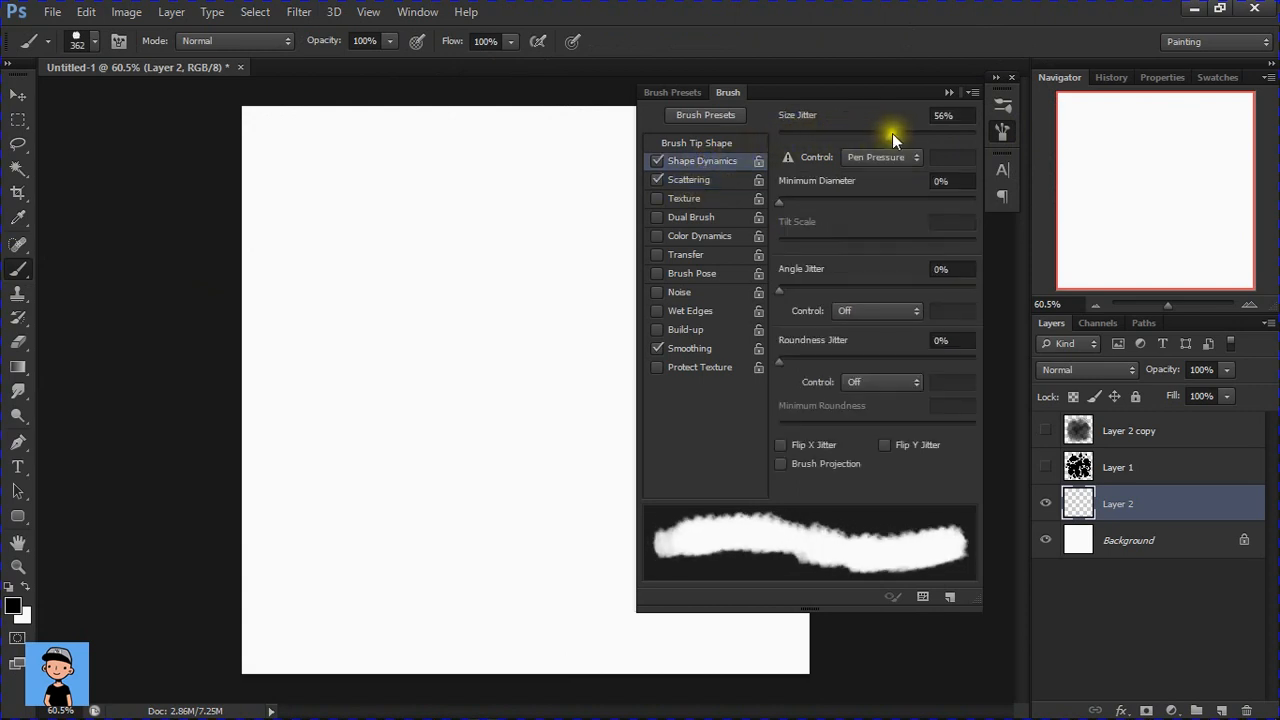
mouse_move(892, 133)
mouse_down()
mouse_move(963, 133)
mouse_move(896, 132)
mouse_up()
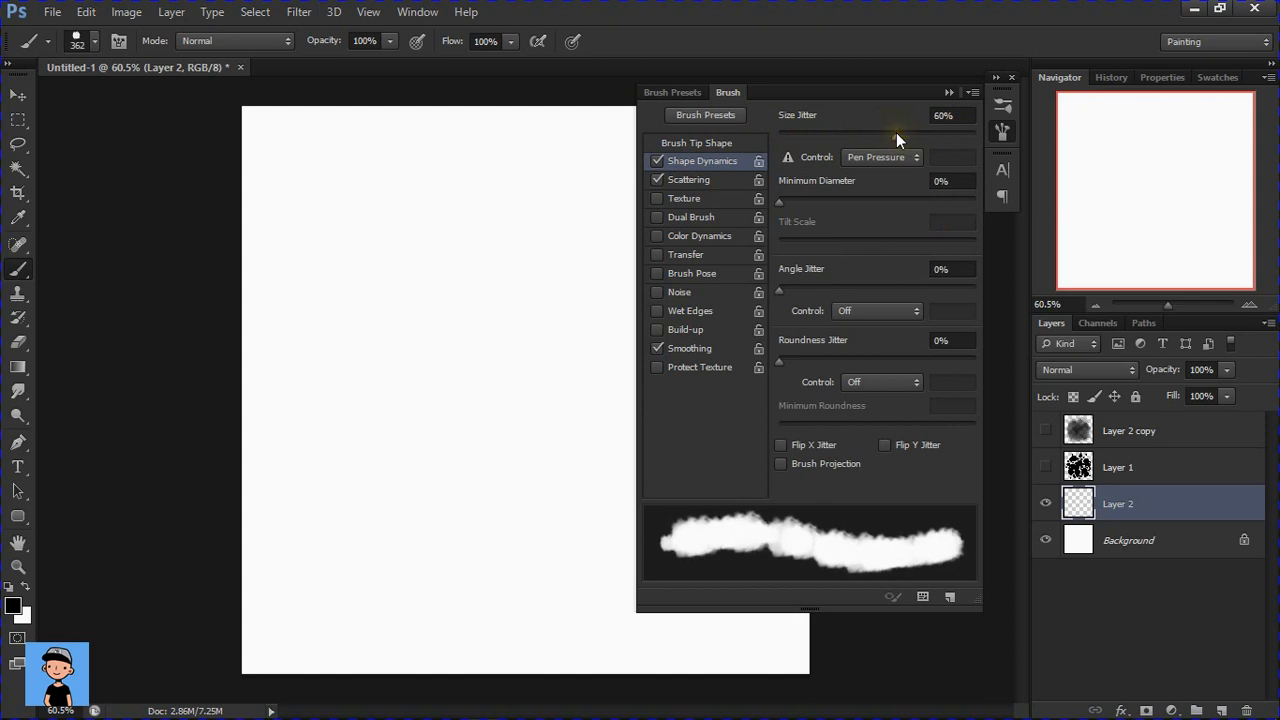
drag(865, 292, 969, 288)
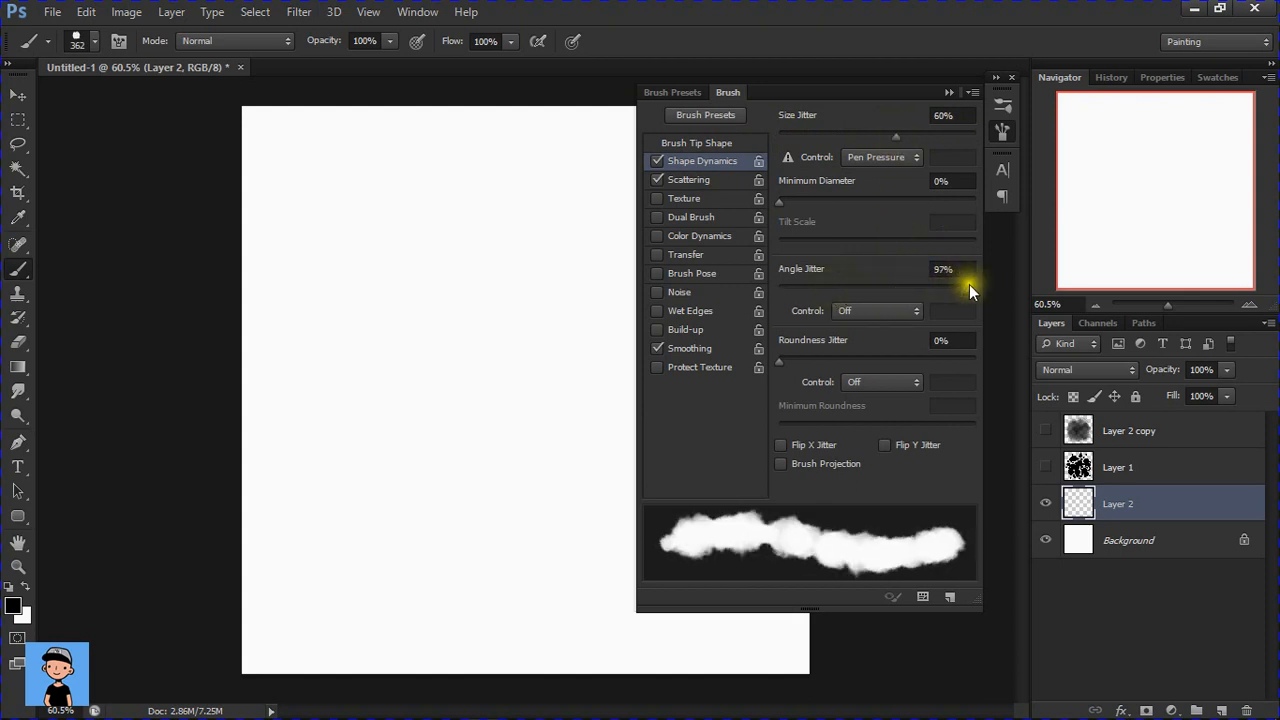
- Set the brush's Scatter to 62% on both axes and reduce the brush size to 151 px
click(701, 185)
drag(781, 133, 800, 135)
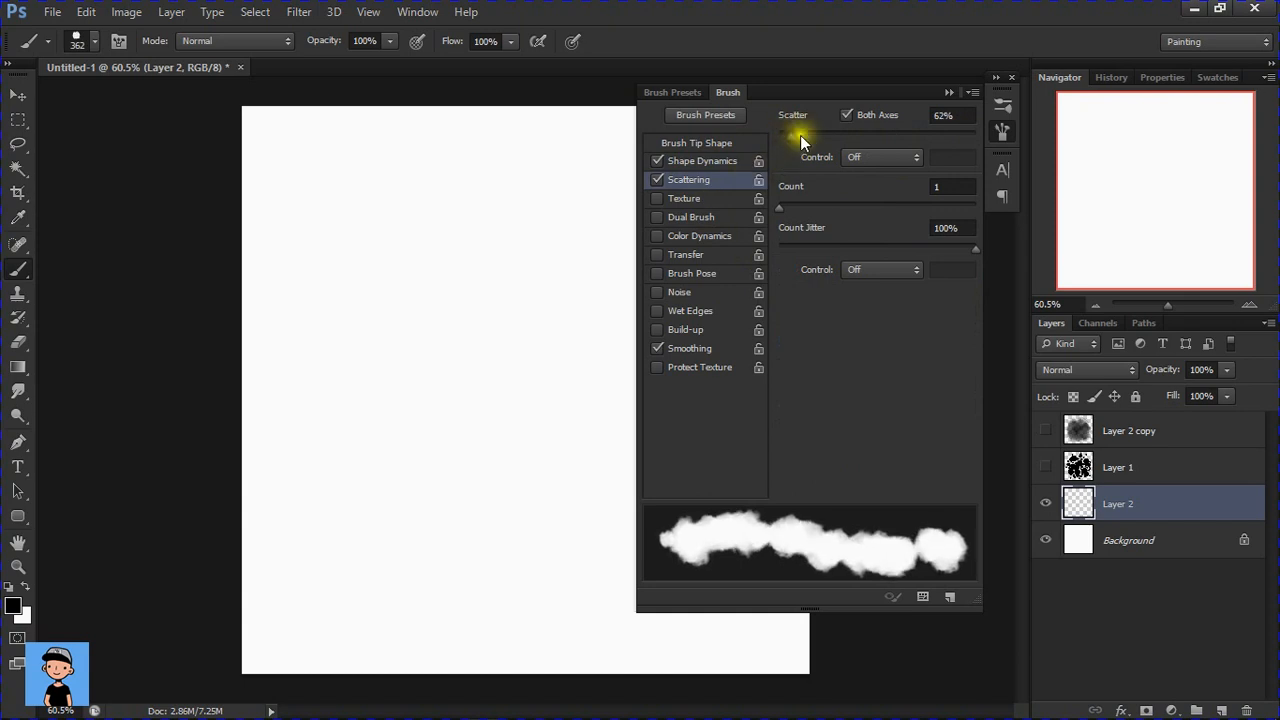
click(1006, 131)
drag(658, 332, 598, 348)
- Add a Gradient fill layer directly above the Background using the pink-to-blue gradient preset
click(1097, 545)
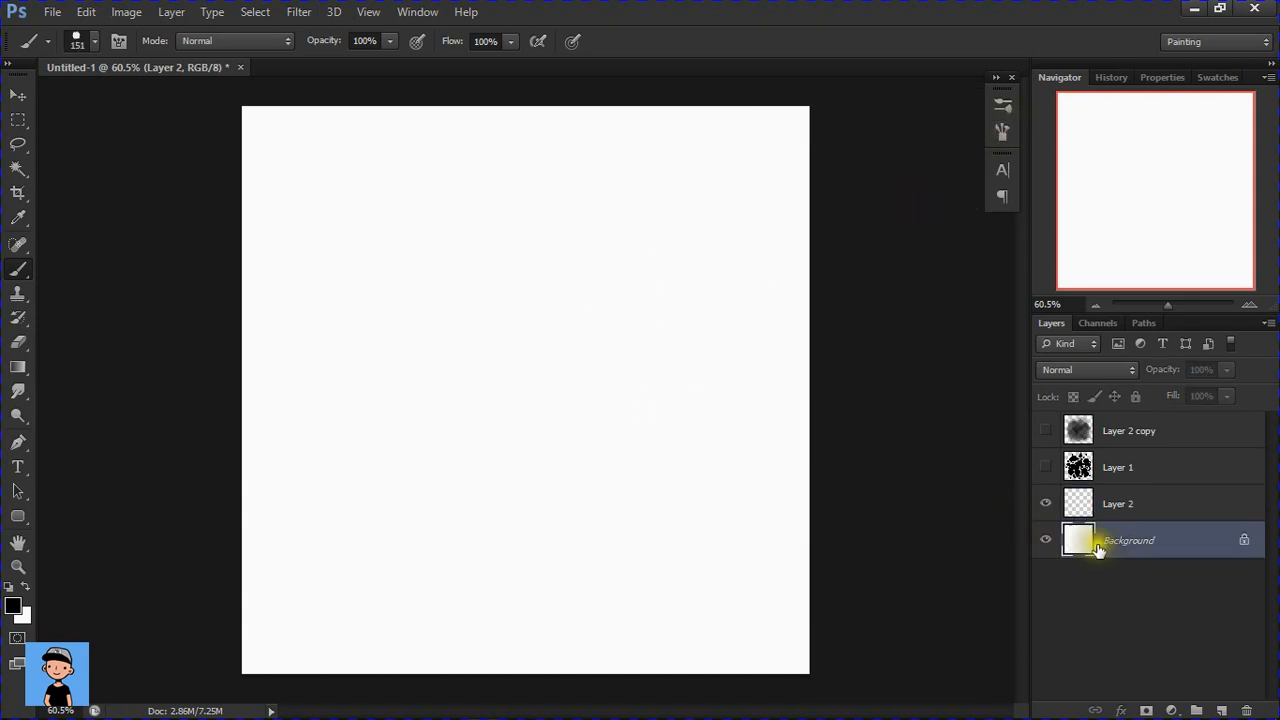
click(1171, 710)
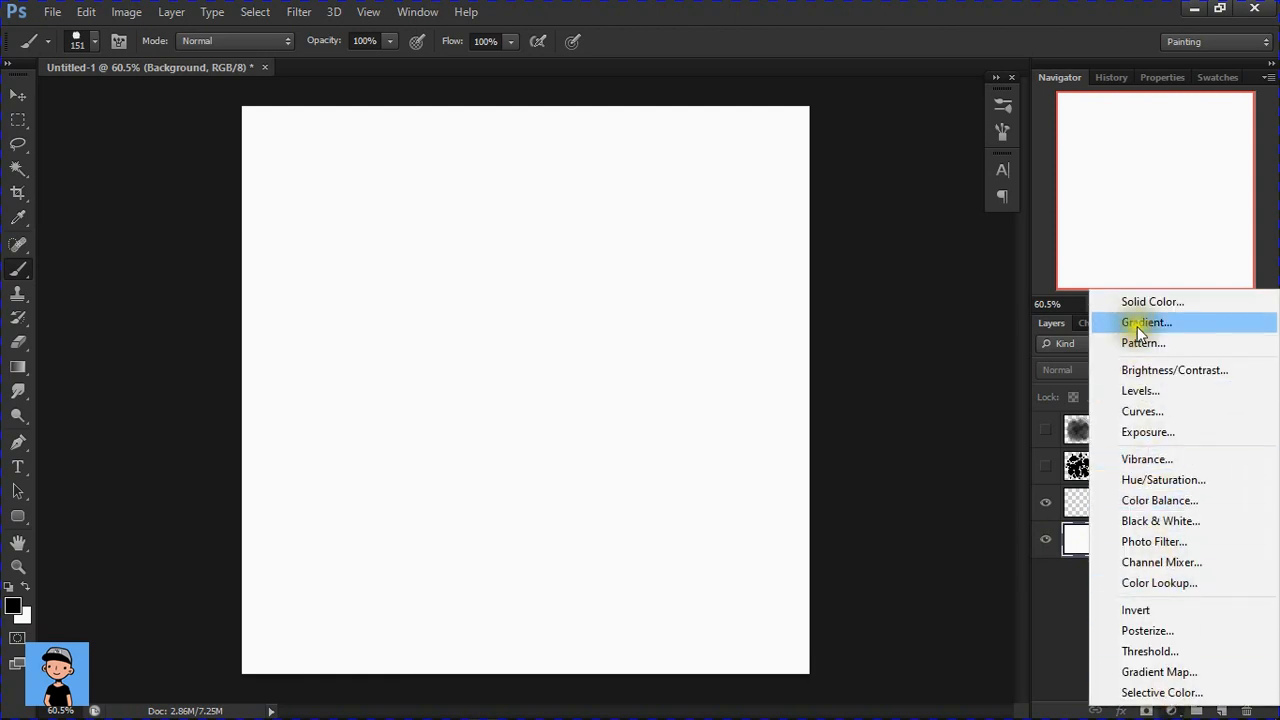
click(1130, 322)
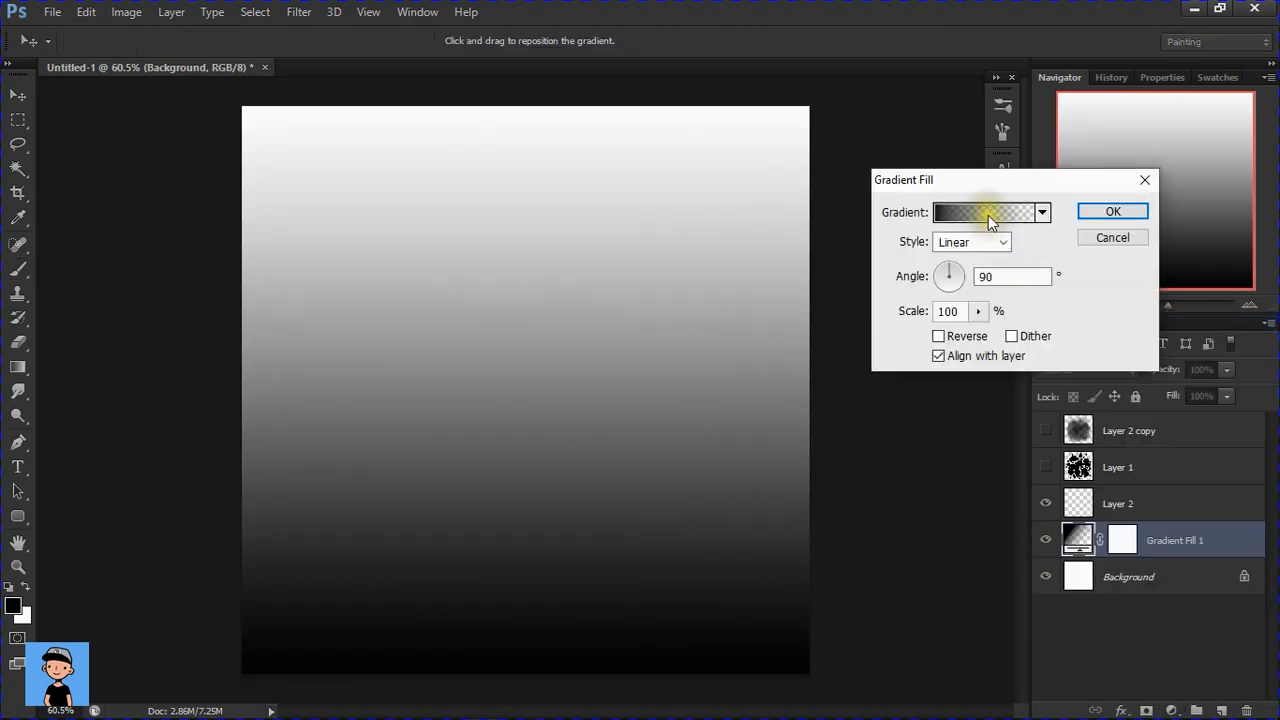
click(987, 215)
click(1107, 182)
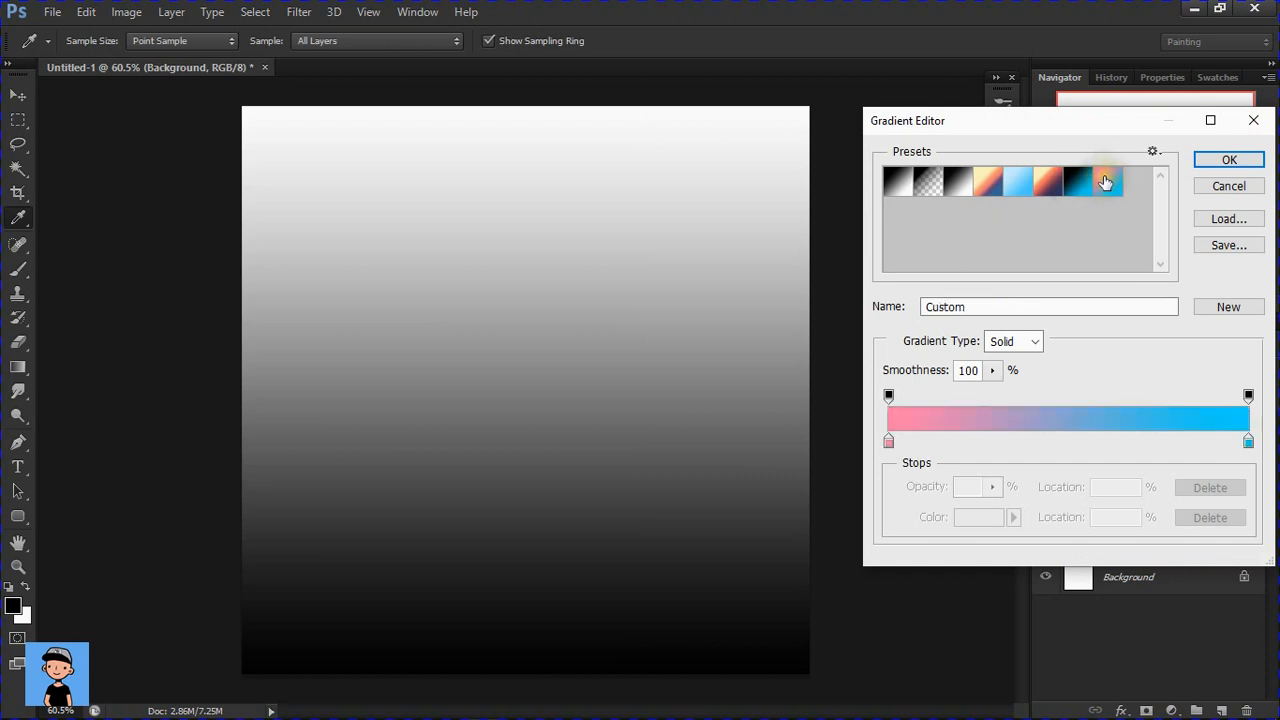
- Recolour the gradient's pink stop with the blue sampled from the canvas, lowered in brightness to a darker shade
click(889, 442)
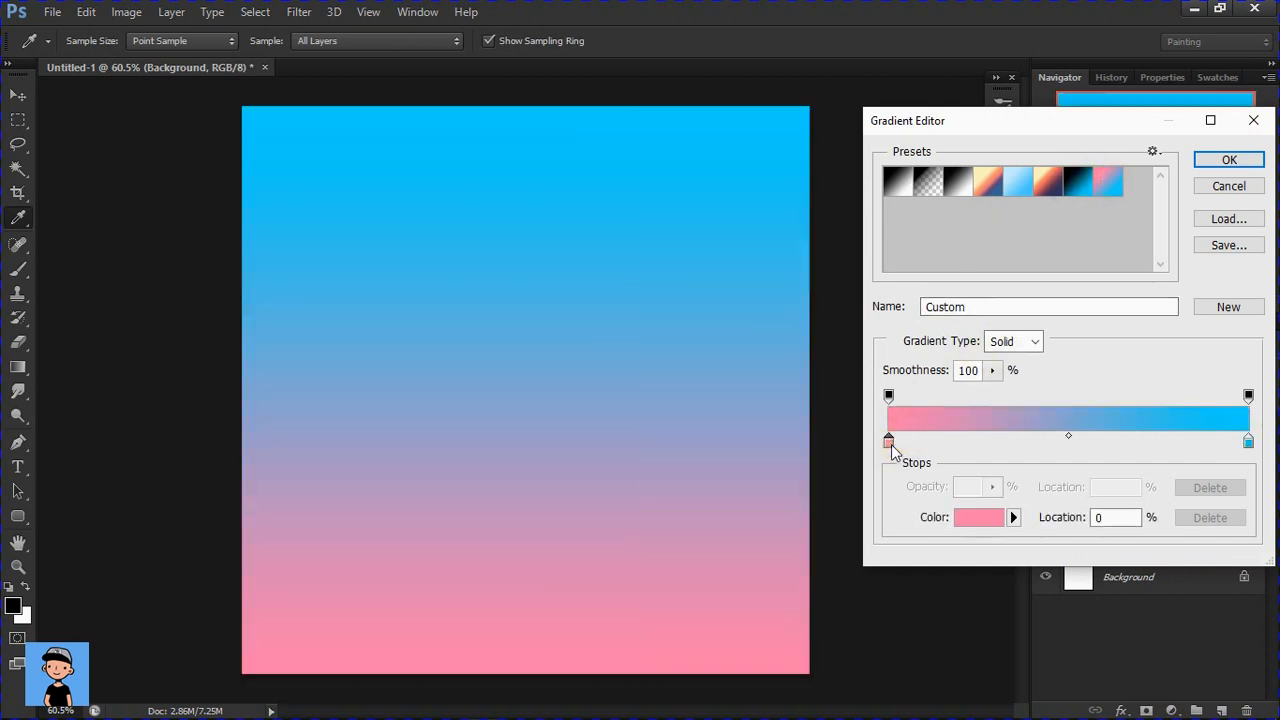
double_click(889, 442)
click(607, 216)
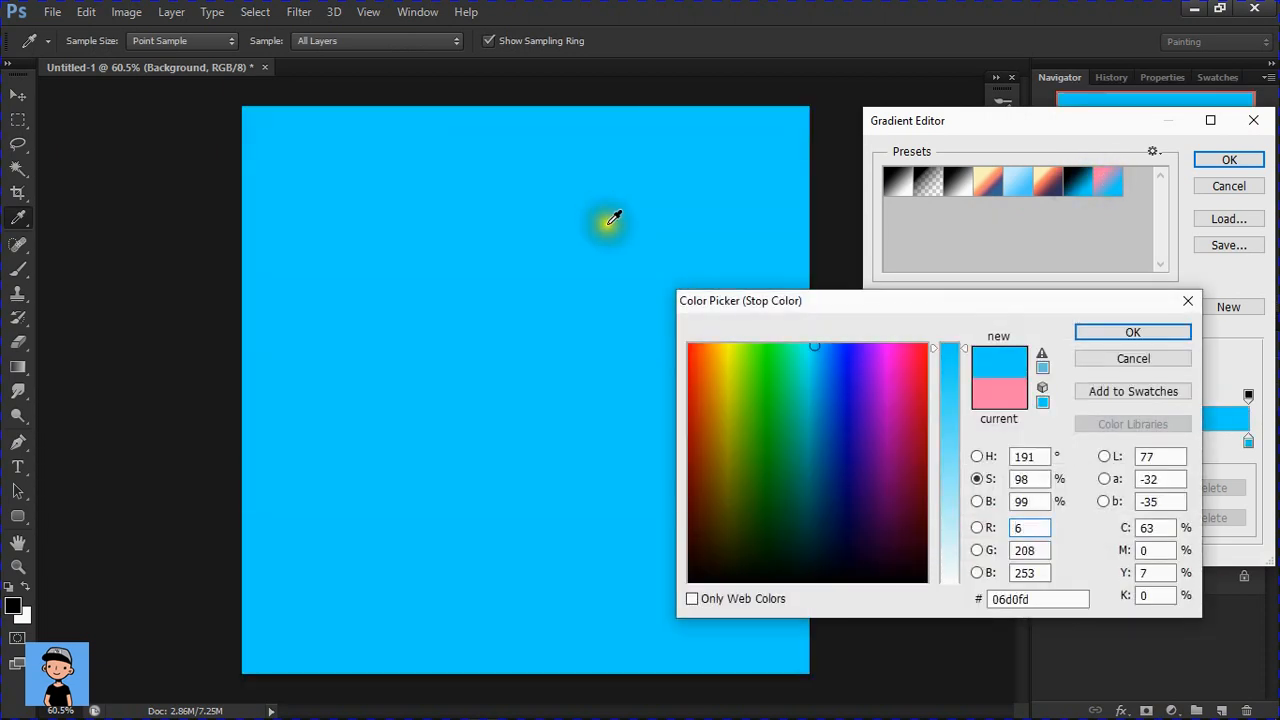
click(977, 501)
drag(942, 382, 946, 402)
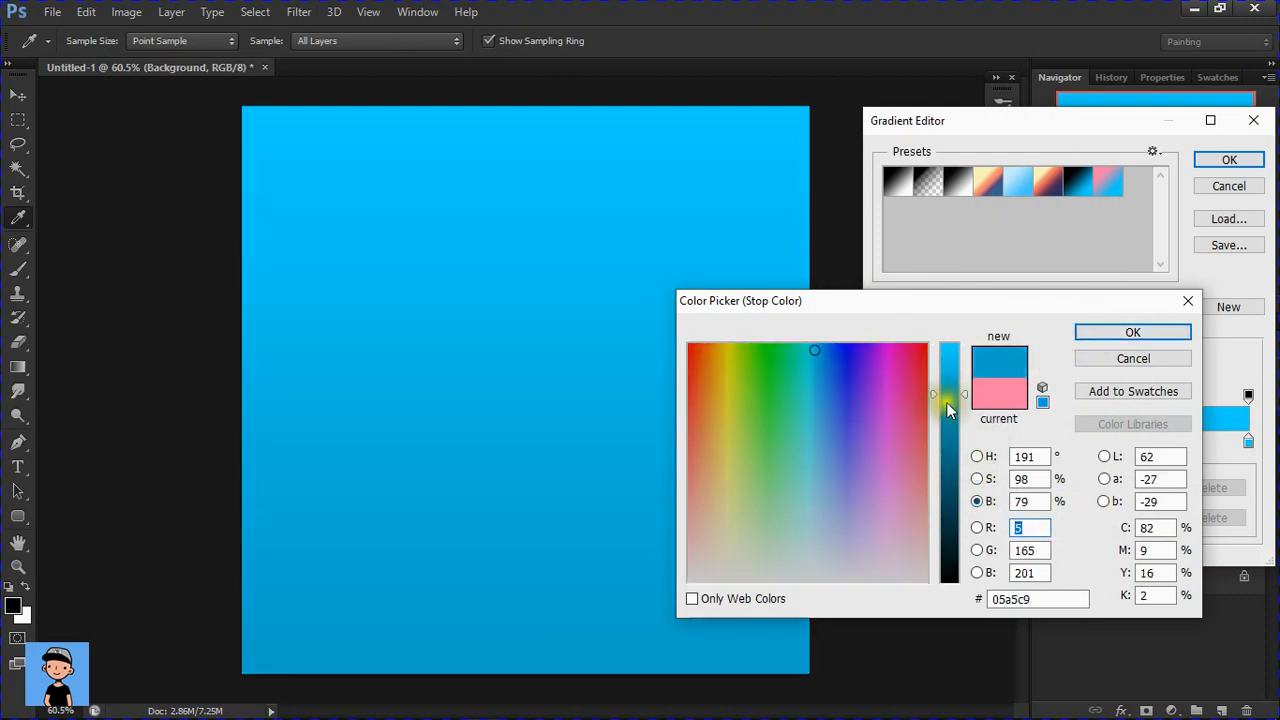
click(1125, 336)
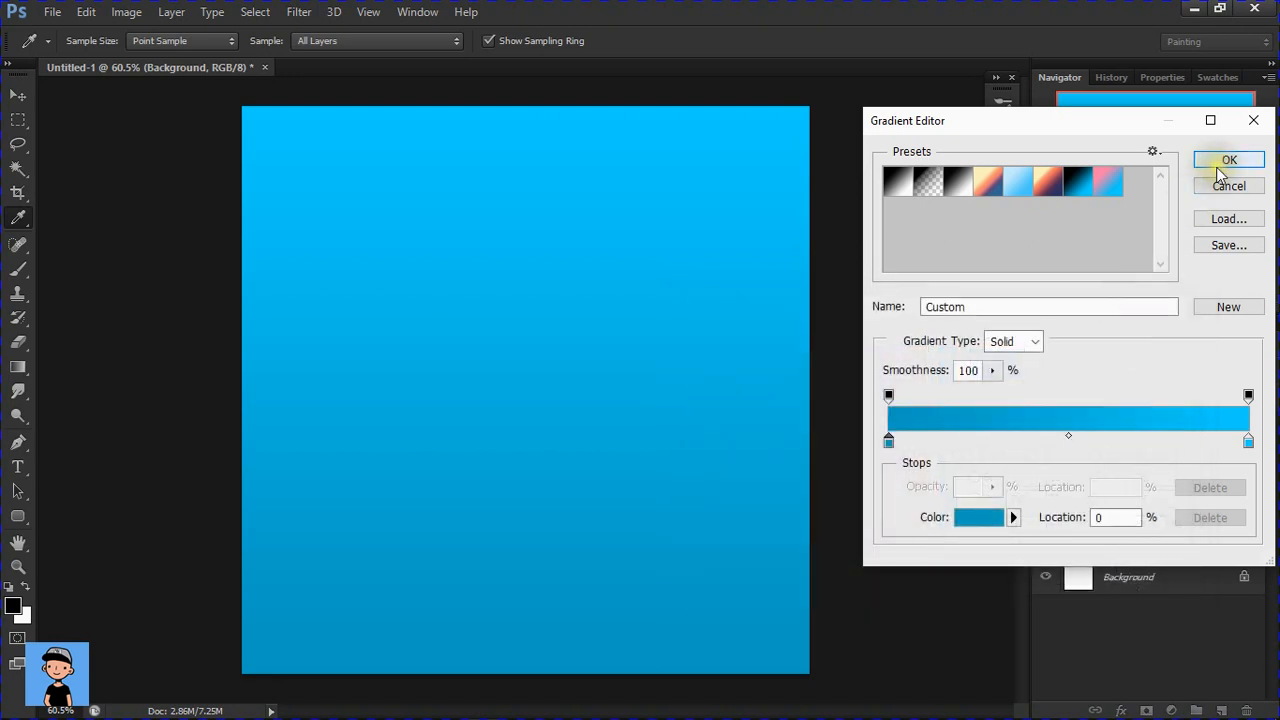
- Accept the edited gradient, reverse its direction so the darker blue is at the top, and apply the fill
click(1221, 162)
click(938, 336)
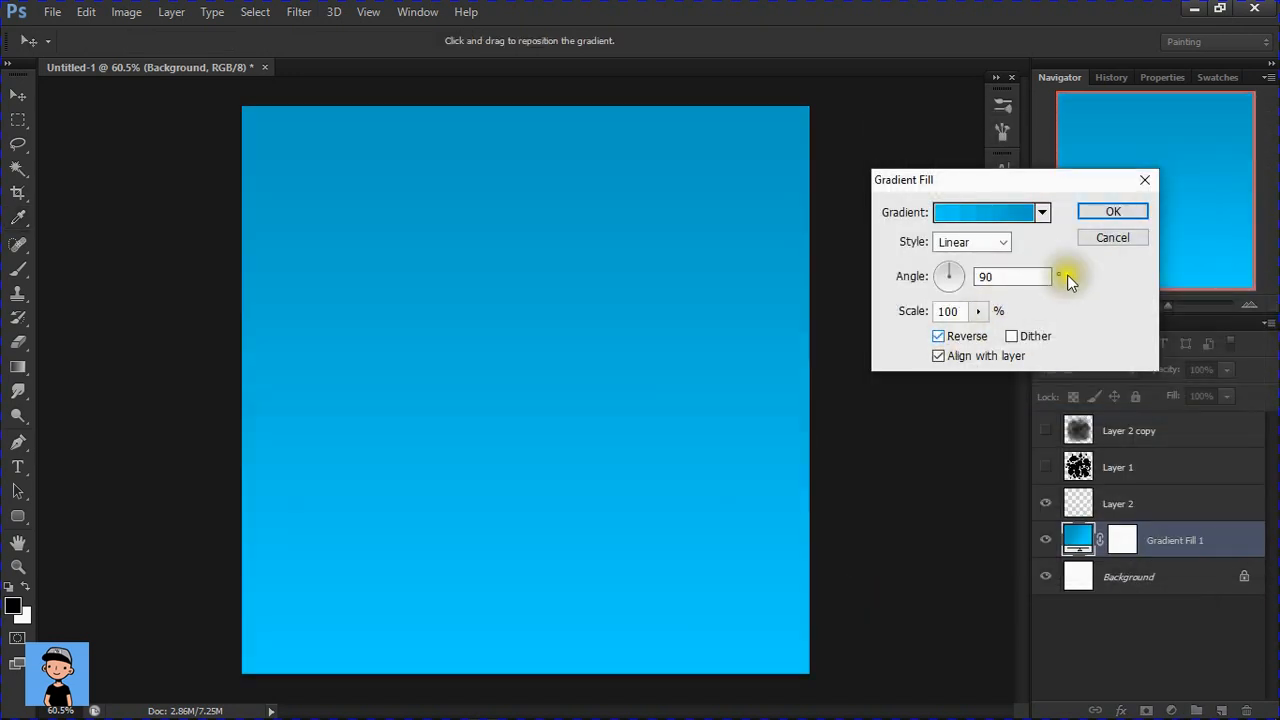
click(1113, 212)
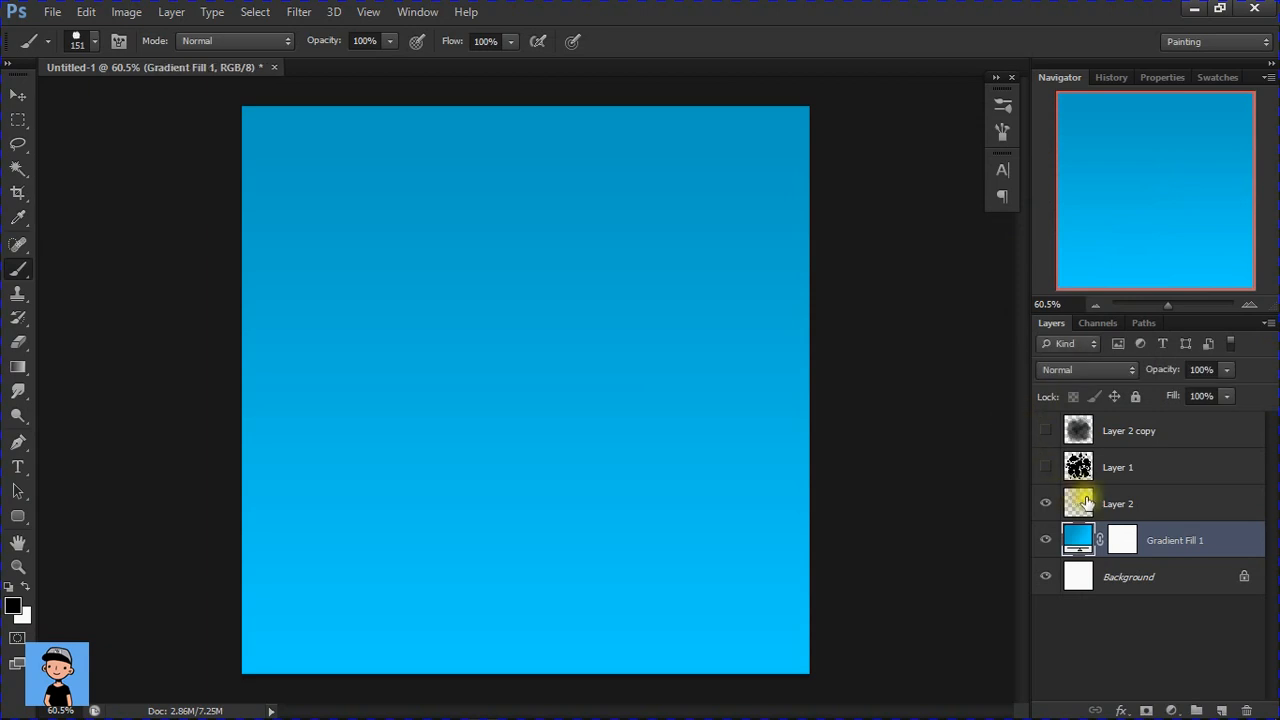
- On Layer 2, undo a first black stroke, switch the foreground to white and paint a billowing diagonal cloud across the sky
click(1113, 510)
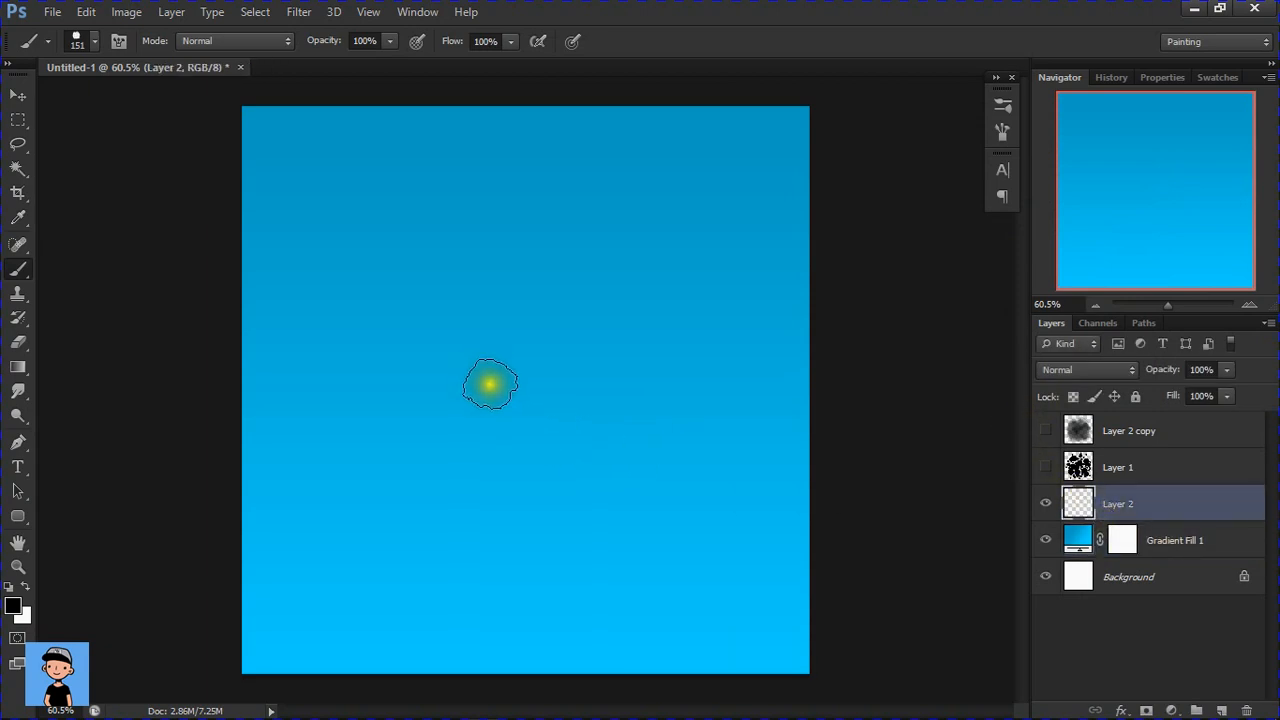
mouse_move(490, 383)
mouse_down()
mouse_move(586, 369)
mouse_move(530, 382)
mouse_up()
key(ctrl+z)
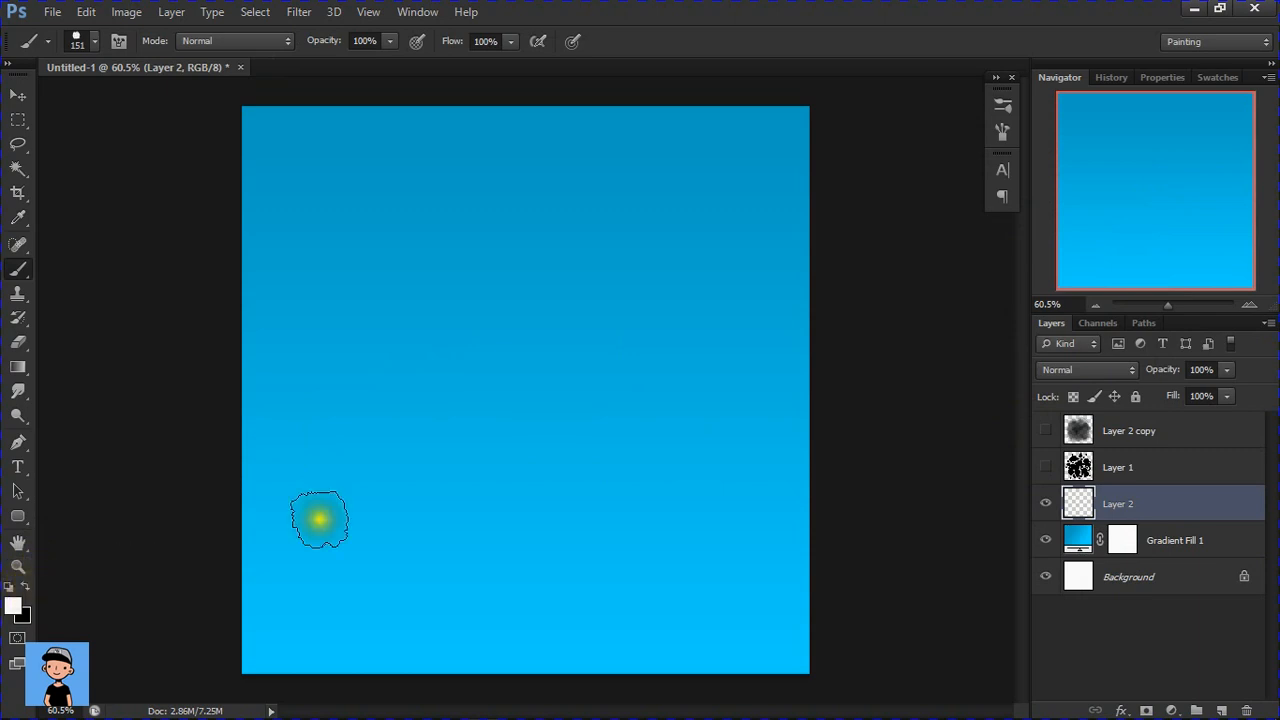
mouse_move(543, 329)
mouse_down()
mouse_move(570, 357)
mouse_move(488, 387)
mouse_move(462, 428)
mouse_move(491, 439)
mouse_move(571, 305)
mouse_move(612, 317)
mouse_move(598, 350)
mouse_move(628, 338)
mouse_move(512, 381)
mouse_move(492, 414)
mouse_move(455, 399)
mouse_move(517, 393)
mouse_move(588, 274)
mouse_move(618, 304)
mouse_move(598, 274)
mouse_up()
drag(467, 420, 435, 432)
ctrl+click(597, 406)
drag(597, 406, 614, 426)
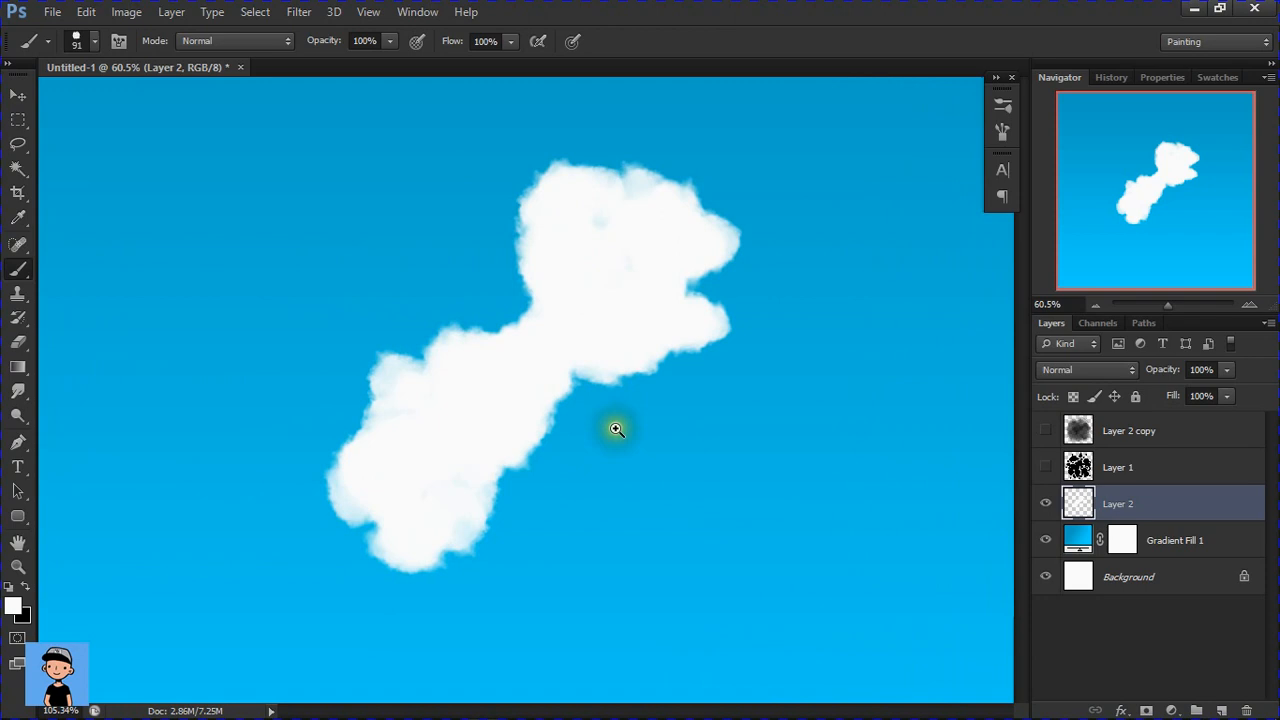
- Resize the cloud brush to 253 px, set its Angle Jitter to 100% and review its Scattering settings
right_click(617, 255)
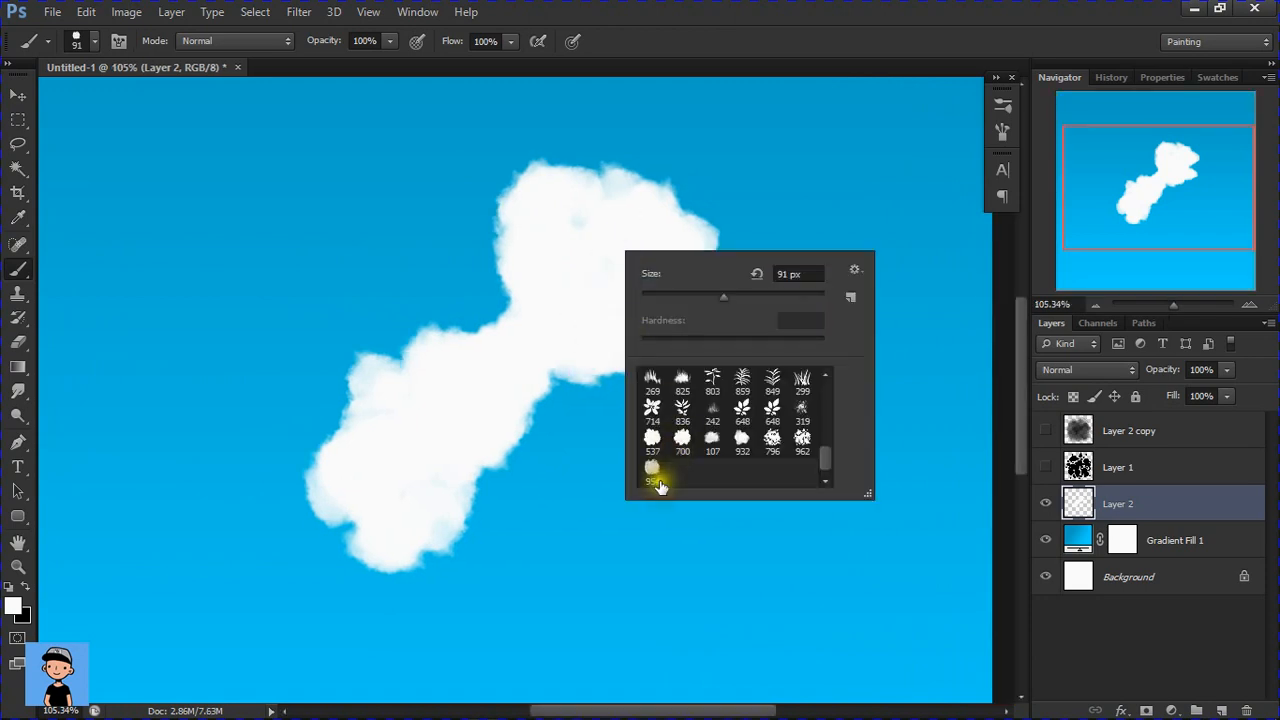
mouse_move(534, 344)
mouse_down()
mouse_move(346, 379)
mouse_move(484, 356)
mouse_move(451, 363)
mouse_up()
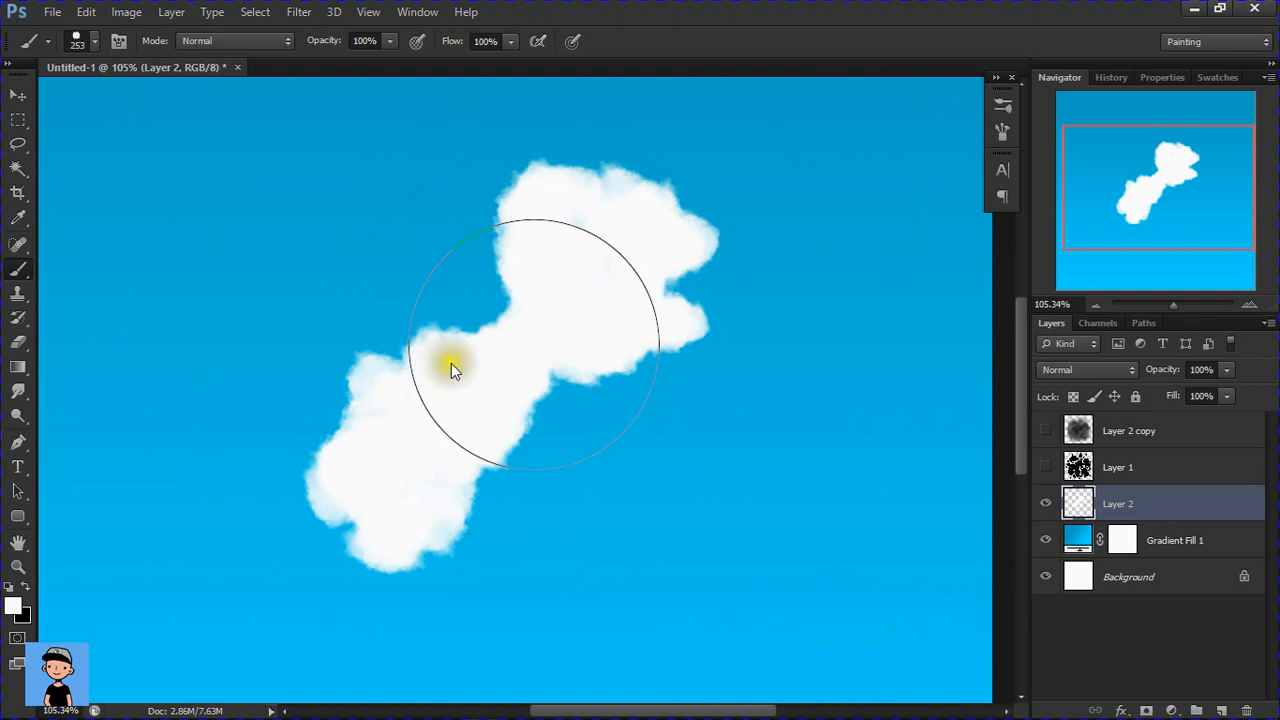
click(1004, 129)
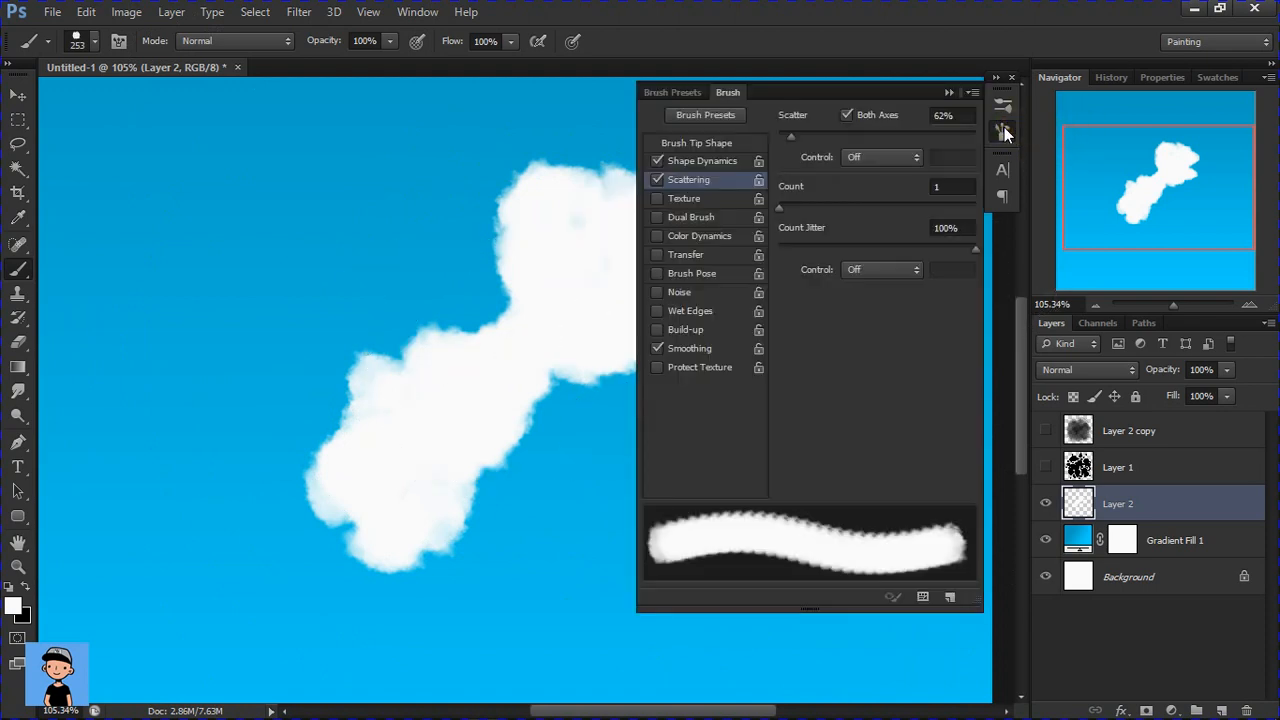
click(696, 182)
click(693, 160)
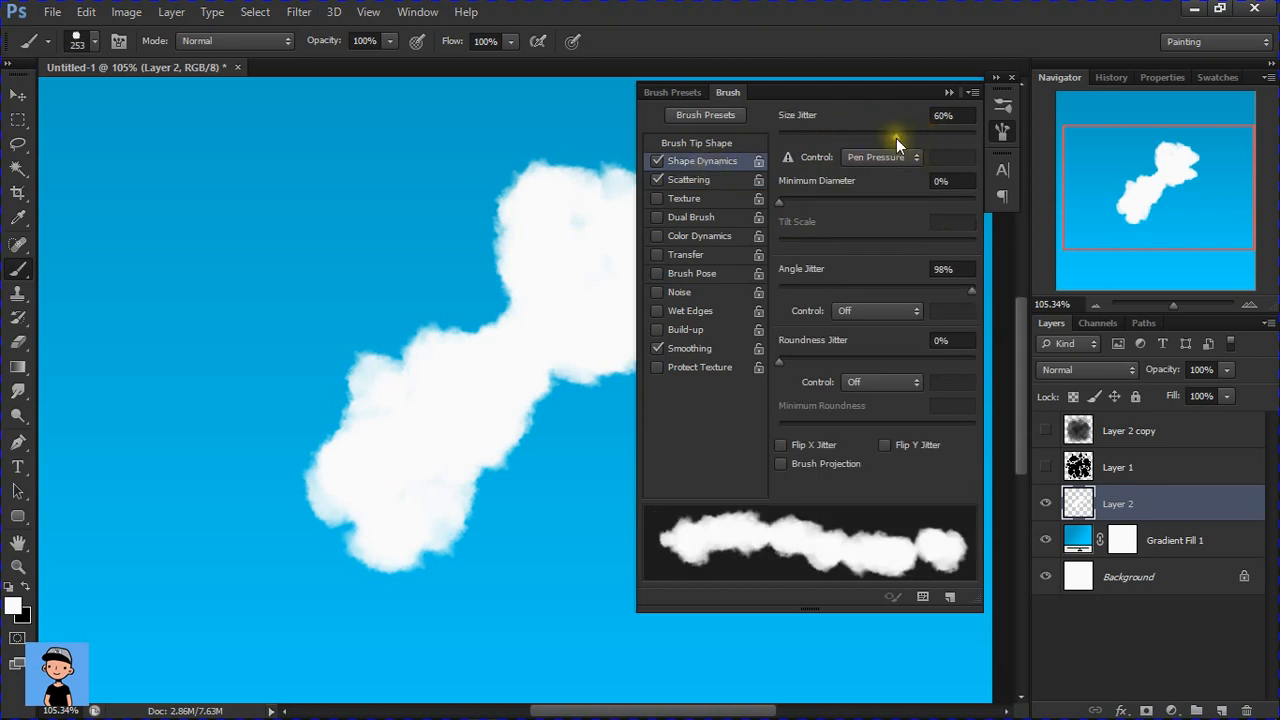
mouse_move(842, 286)
mouse_down()
mouse_move(990, 287)
mouse_move(980, 283)
mouse_up()
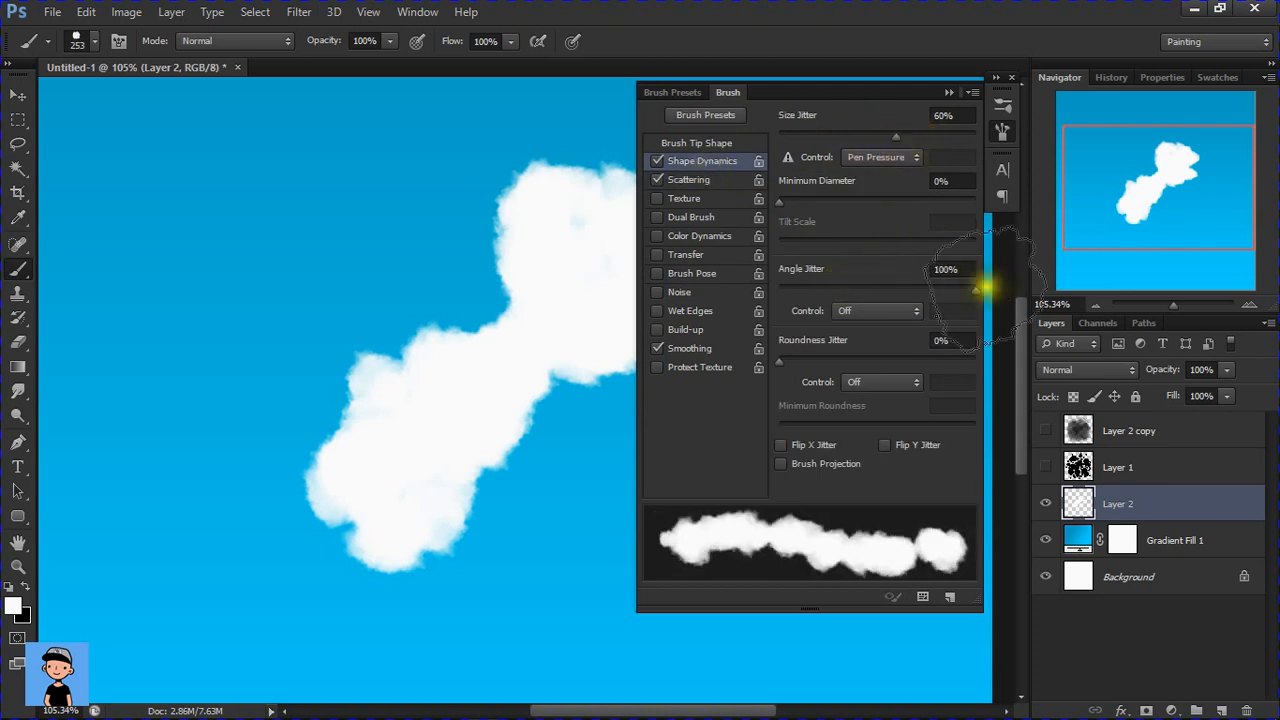
click(697, 178)
drag(792, 138, 792, 140)
click(1003, 129)
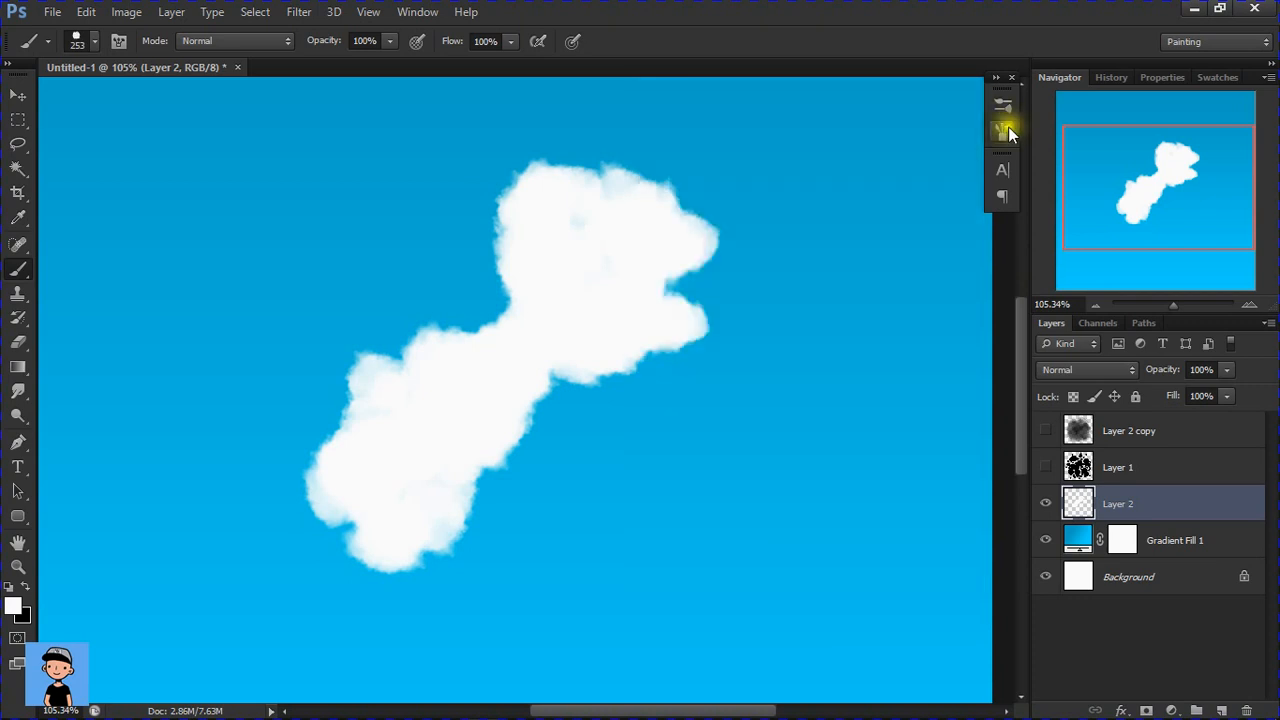
- Save the adjusted brush as a new preset named "soft cloud" with its brush size captured
right_click(648, 208)
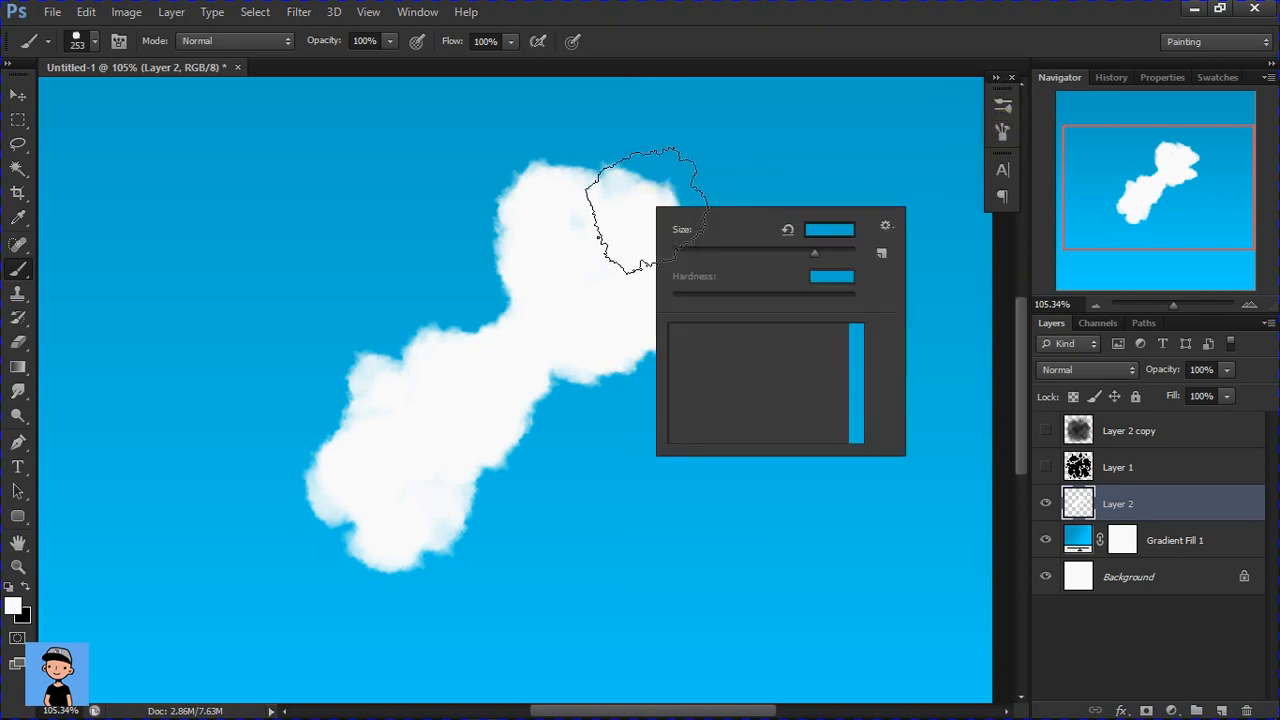
click(883, 251)
drag(643, 238, 571, 250)
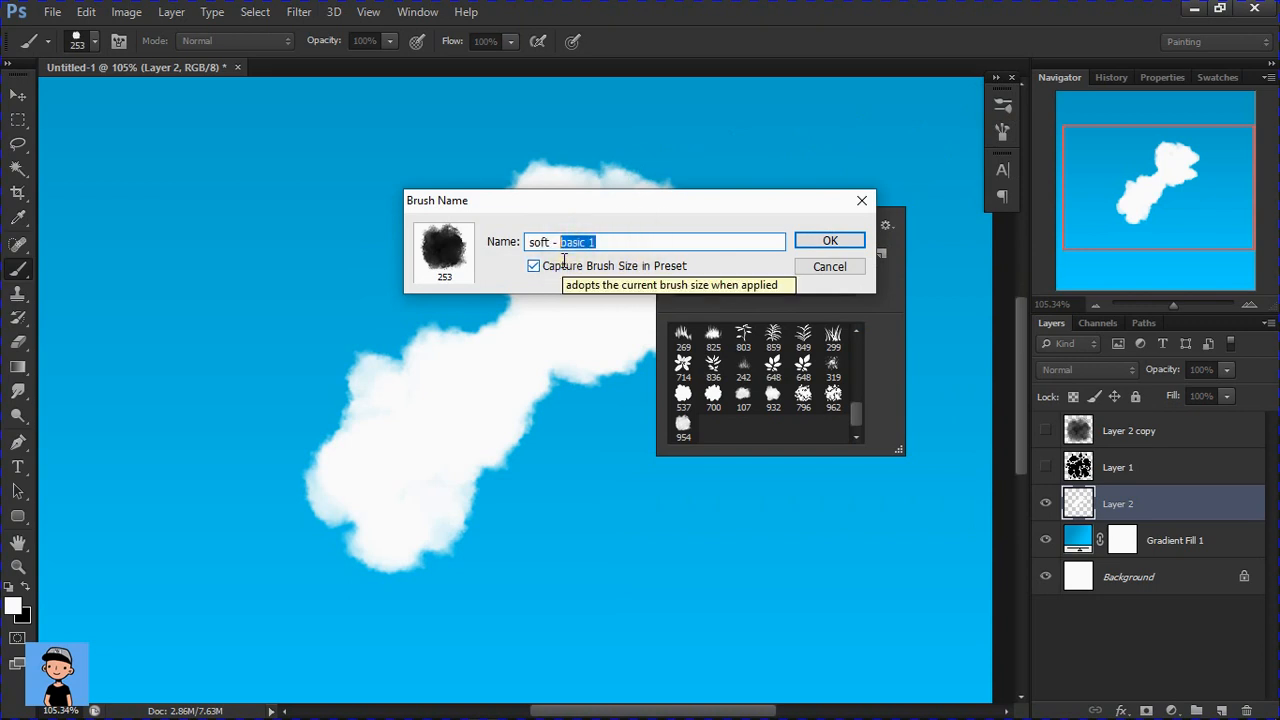
key(BackSpace)
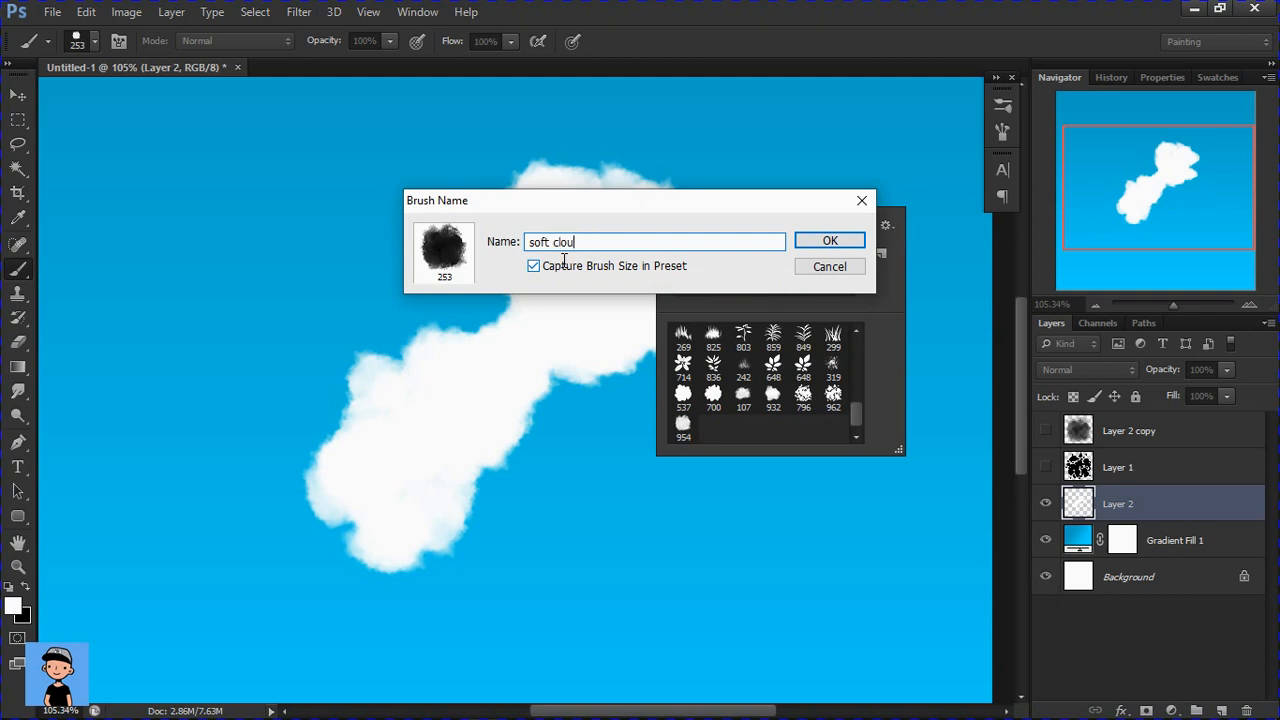
key(Return)
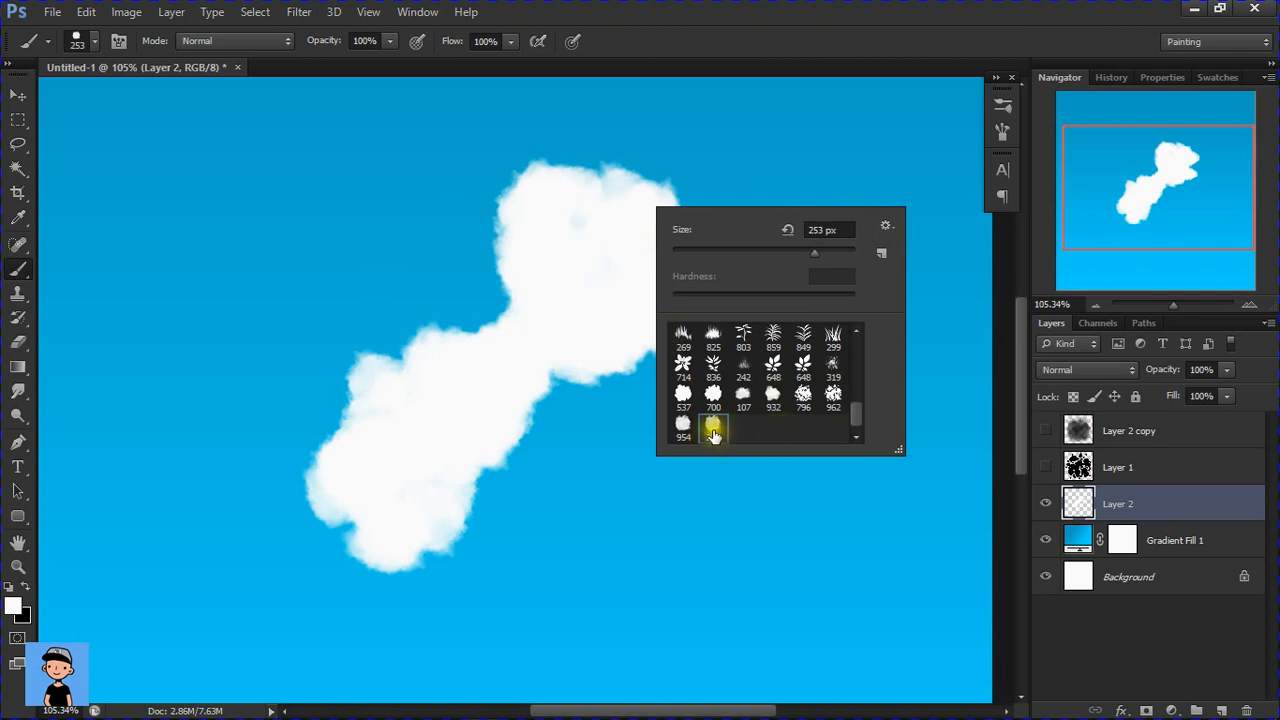
- Shrink the saved cloud brush and paint an extra white puff along the lower right edge of the cloud
alt+drag(458, 372, 426, 379)
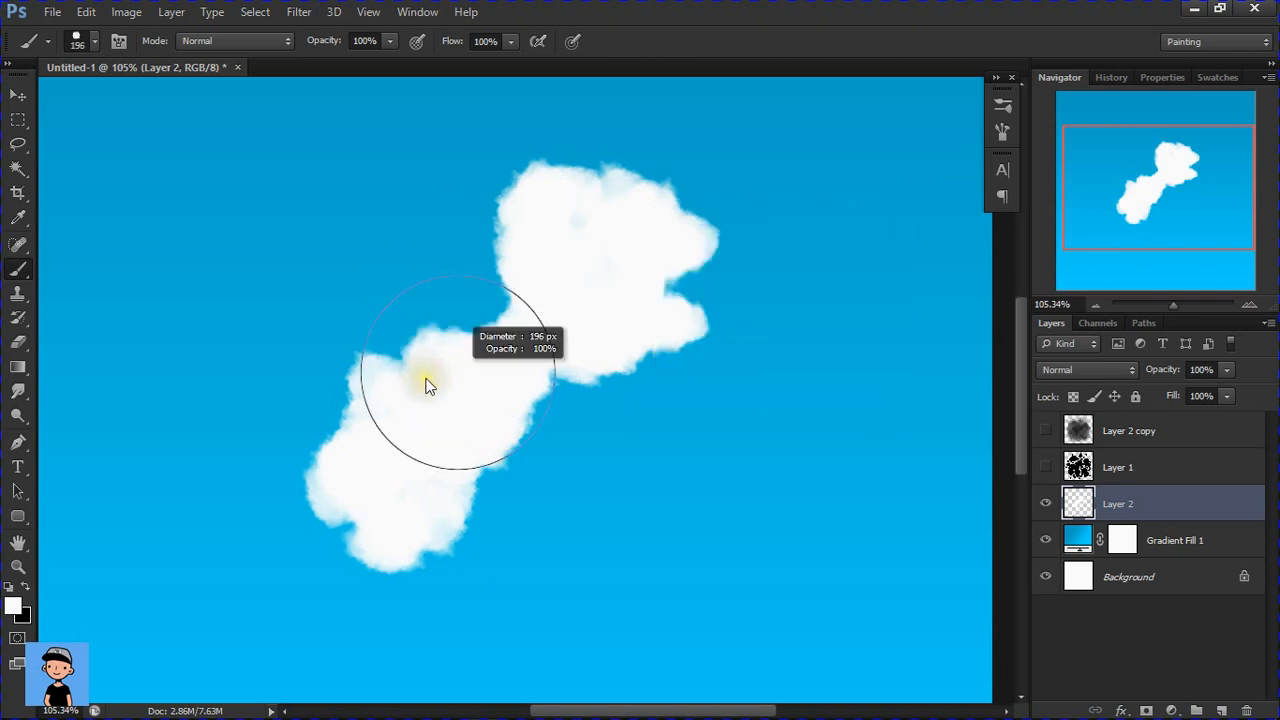
mouse_move(489, 416)
mouse_down()
mouse_move(513, 370)
mouse_move(585, 391)
mouse_move(563, 386)
mouse_up()
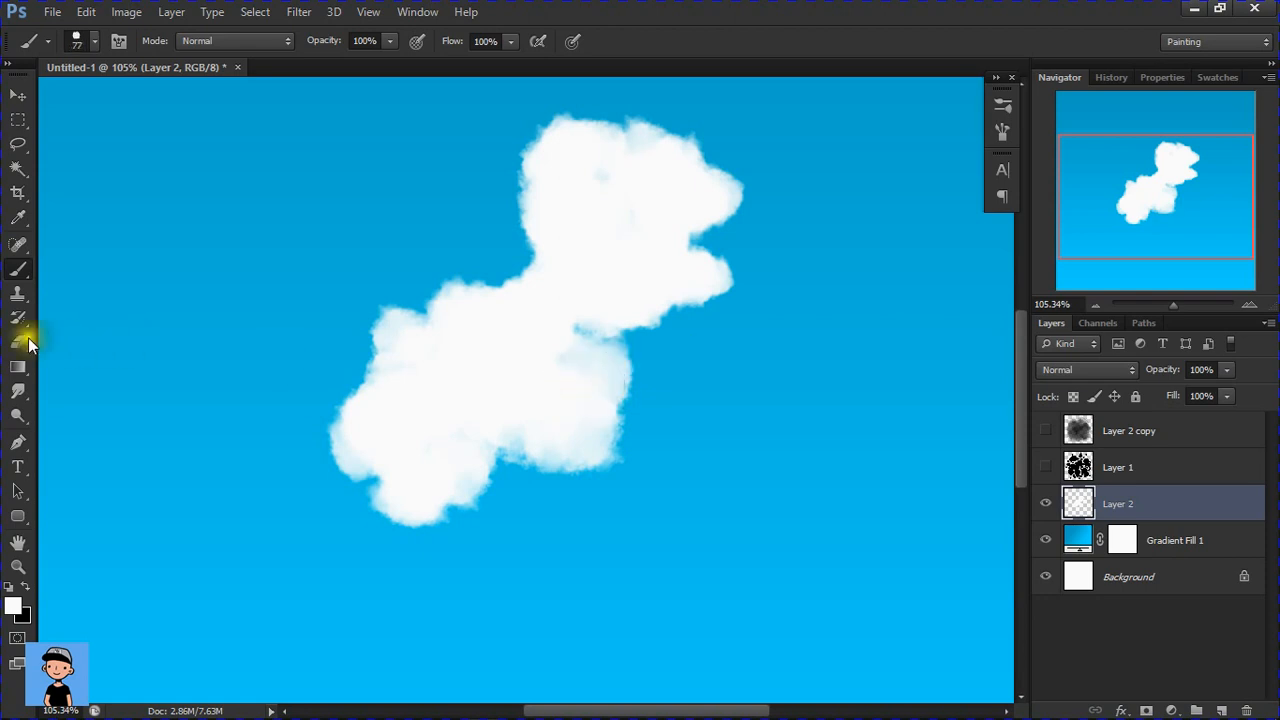
- Smudge the cloud's lower right edge into a soft fade using a cloud-shaped tip of about 120 px at 26% strength
click(17, 391)
right_click(585, 277)
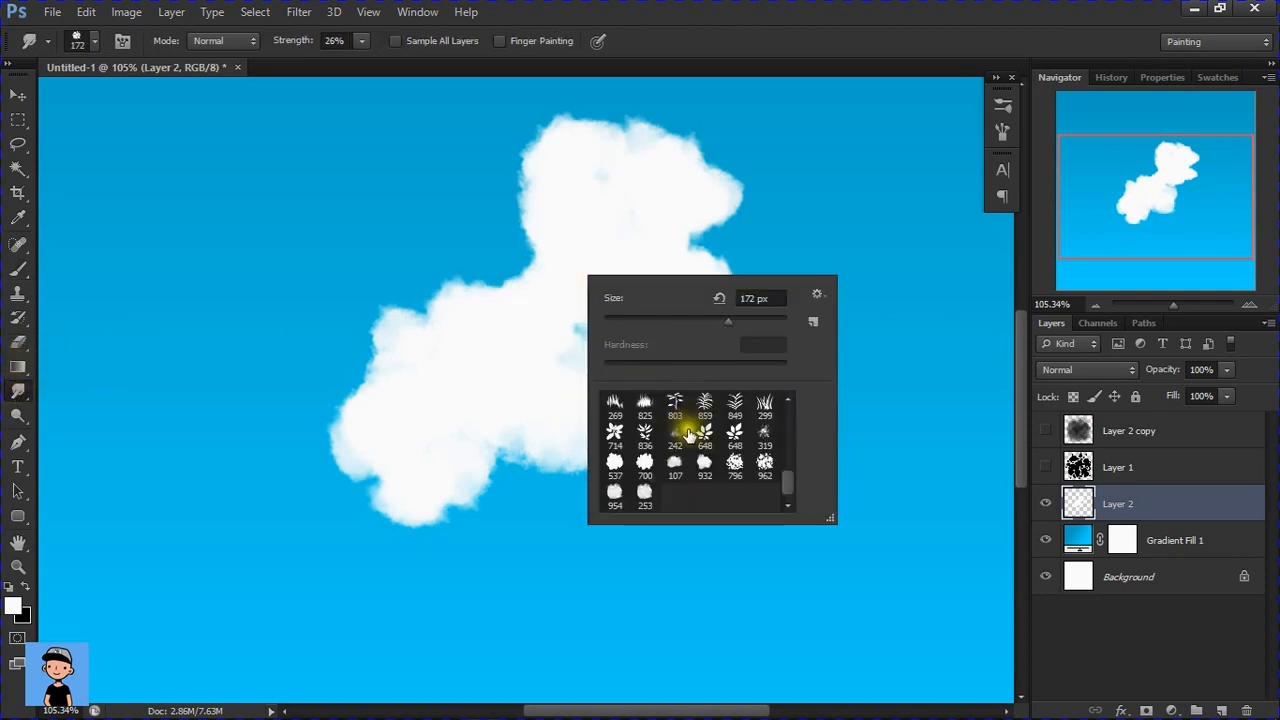
alt+drag(506, 262, 469, 280)
mouse_move(702, 265)
alt+mouse_down()
mouse_move(680, 259)
mouse_move(714, 234)
mouse_move(686, 286)
alt+mouse_up()
mouse_move(616, 308)
mouse_down()
mouse_move(581, 343)
mouse_move(635, 356)
mouse_move(615, 432)
mouse_move(585, 455)
mouse_move(503, 446)
mouse_move(468, 505)
mouse_move(423, 512)
mouse_up()
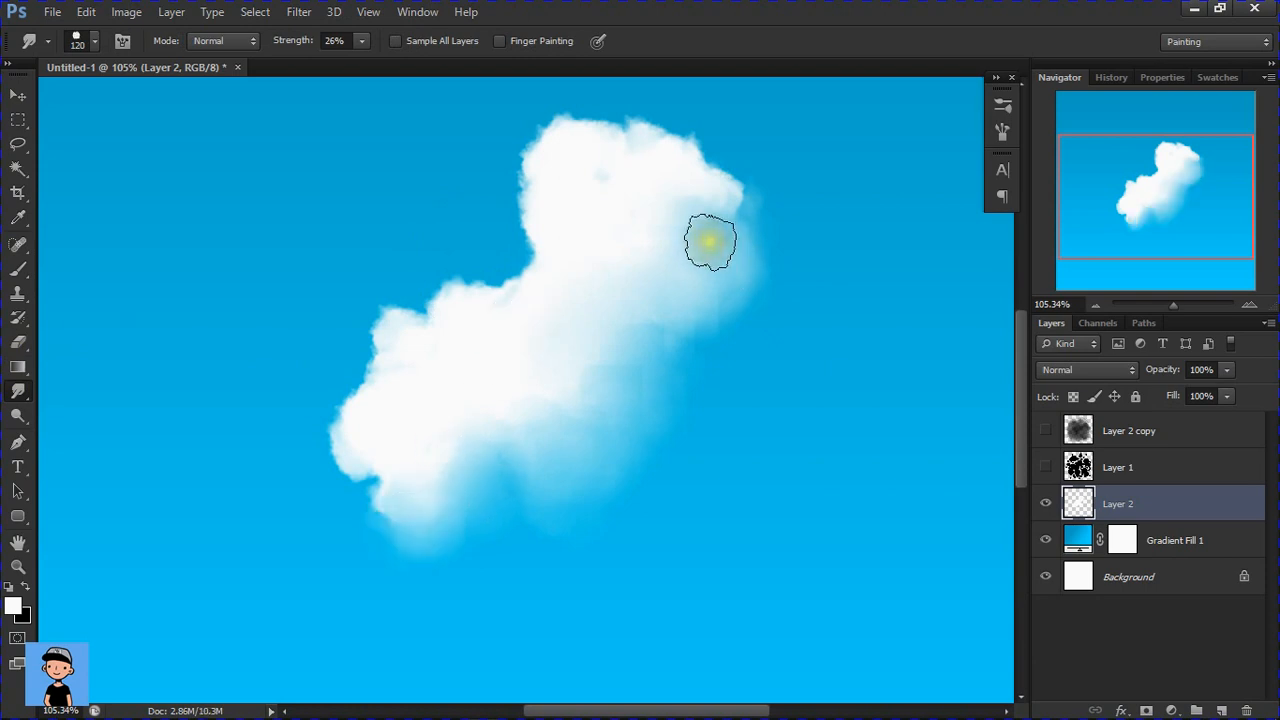
- Paint a white puff across the cloud's right side with the 77 px cloud brush, and smudge its lower right edge at 26% strength
click(14, 274)
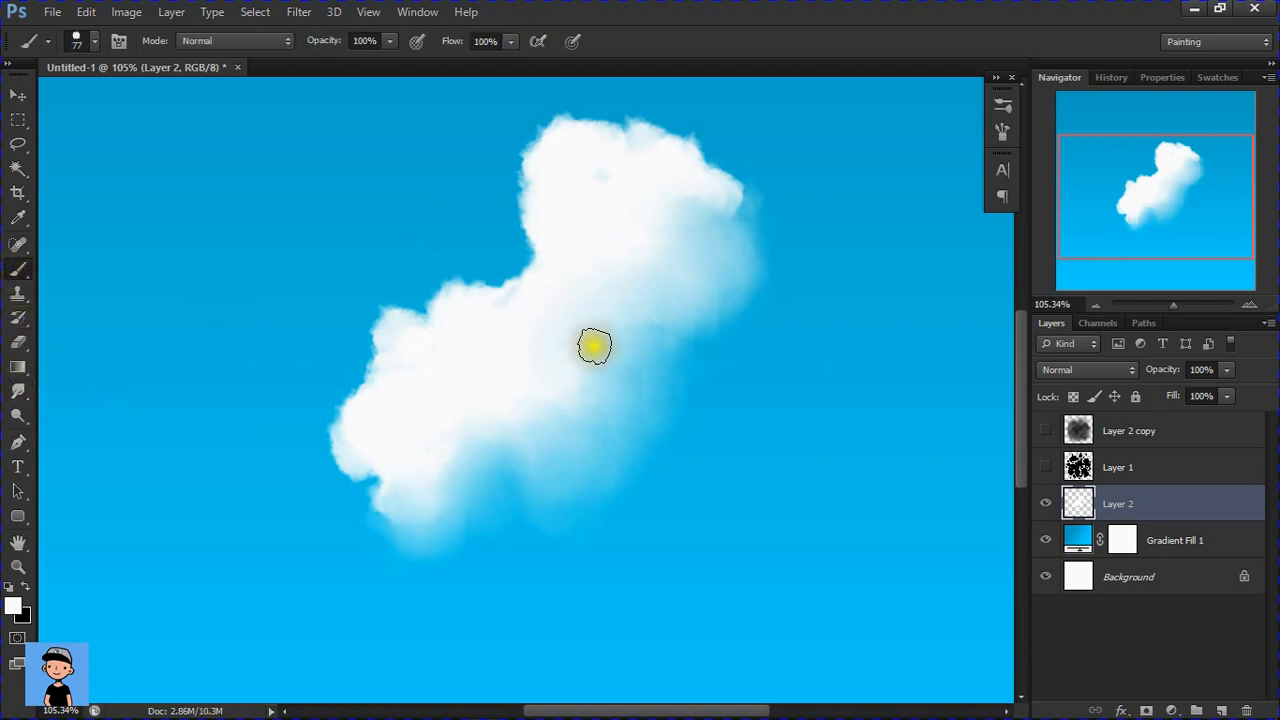
mouse_move(583, 360)
mouse_down()
mouse_move(649, 325)
mouse_move(682, 327)
mouse_move(589, 328)
mouse_move(565, 311)
mouse_move(668, 271)
mouse_move(661, 344)
mouse_move(715, 317)
mouse_move(706, 298)
mouse_move(653, 332)
mouse_up()
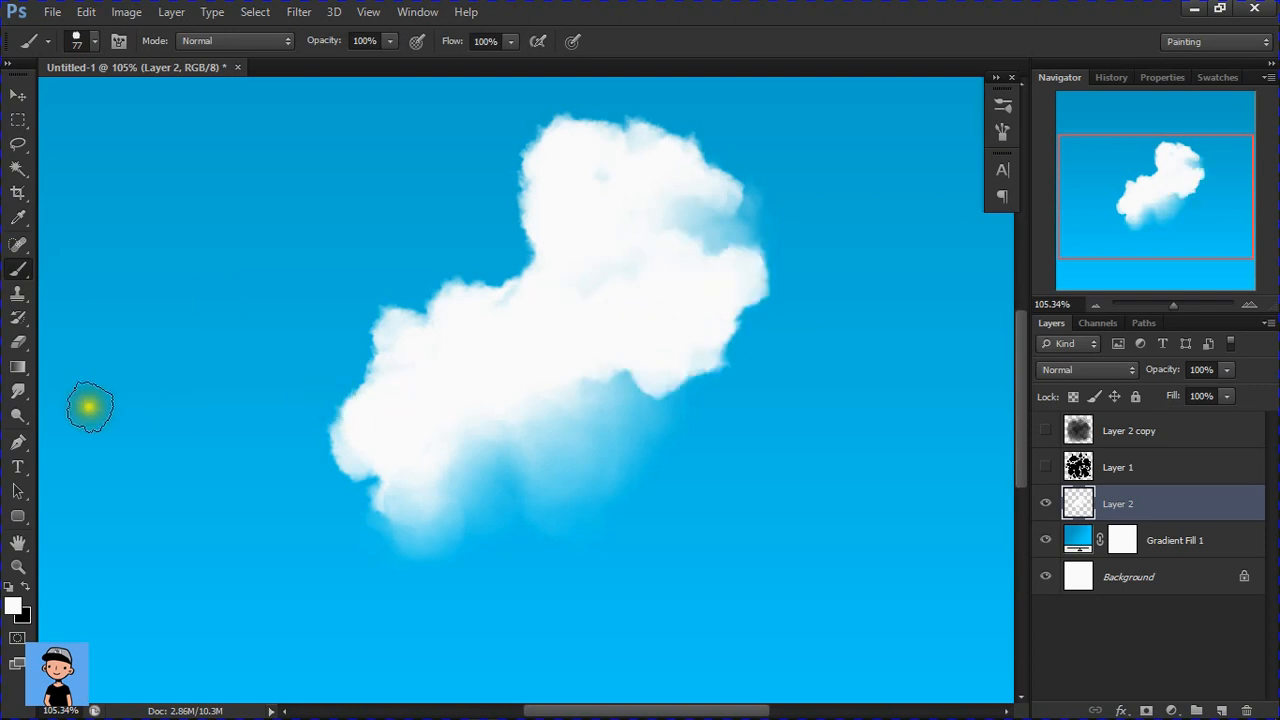
click(17, 392)
mouse_move(543, 386)
mouse_down()
mouse_move(616, 367)
mouse_move(699, 362)
mouse_move(752, 305)
mouse_up()
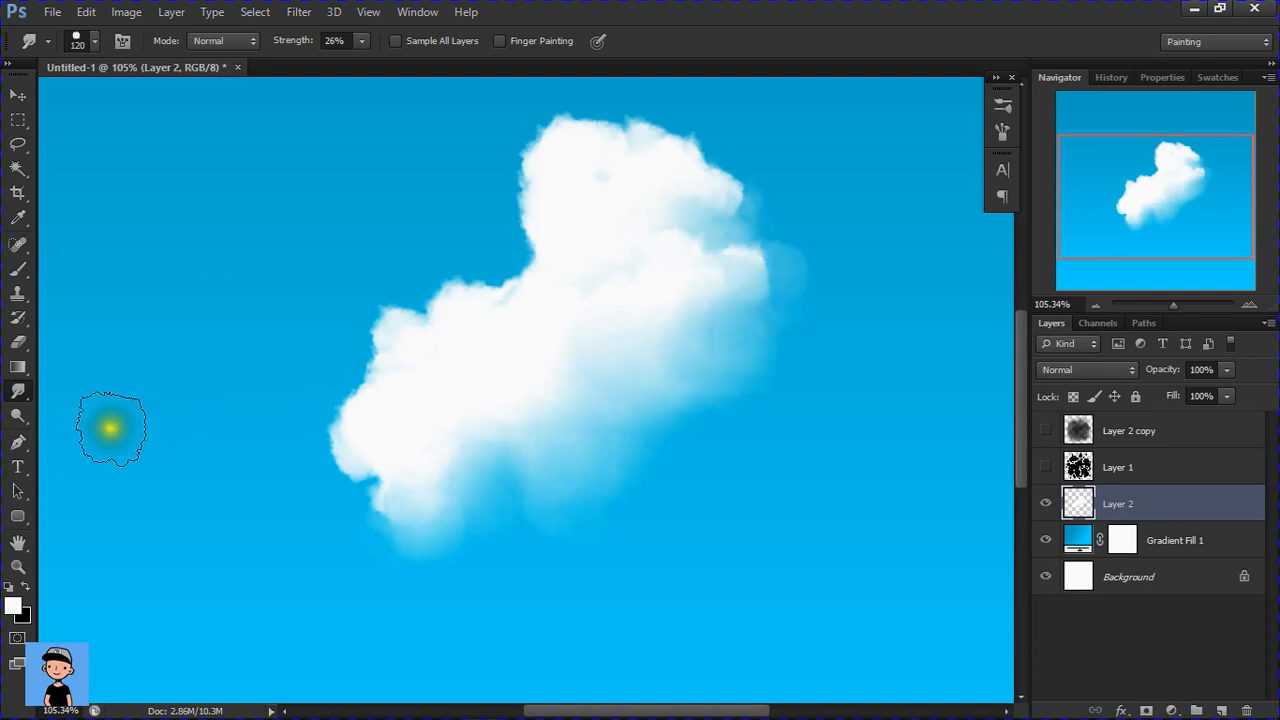
- Paint more white along the cloud's underside with a smaller cloud brush, and smudge it into a soft fade at 26% strength
click(19, 270)
mouse_move(514, 449)
mouse_down()
mouse_move(643, 409)
mouse_move(536, 436)
mouse_move(555, 442)
mouse_move(597, 438)
mouse_move(494, 416)
mouse_move(550, 363)
mouse_move(578, 286)
mouse_move(520, 384)
mouse_move(518, 419)
mouse_move(593, 460)
mouse_move(689, 396)
mouse_move(661, 420)
mouse_move(591, 452)
mouse_move(381, 438)
mouse_move(686, 442)
mouse_move(572, 474)
mouse_move(445, 461)
mouse_move(615, 467)
mouse_move(606, 493)
mouse_move(570, 490)
mouse_up()
alt+right_click(585, 437)
click(24, 392)
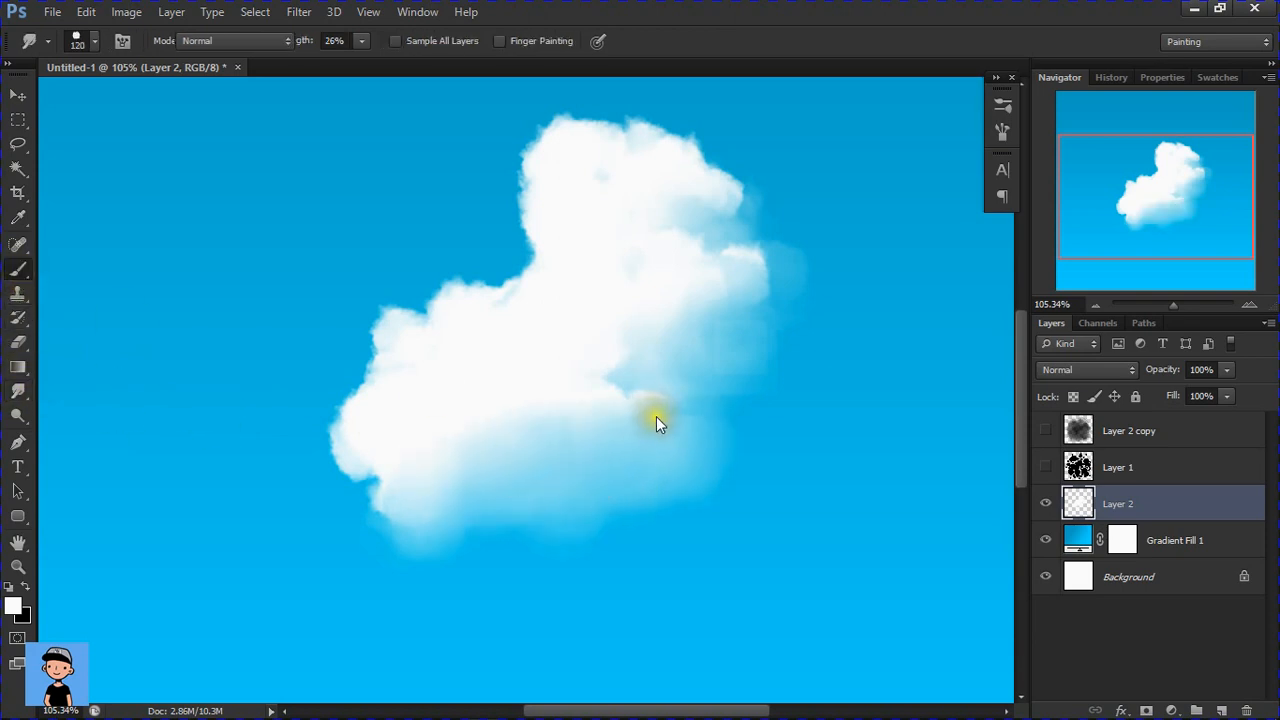
- Paint a dense white band of puffs along the cloud's lower edge with the 60 px cloud brush at 100% opacity
key(b)
mouse_move(640, 414)
mouse_down()
mouse_move(671, 396)
mouse_move(503, 477)
mouse_move(643, 434)
mouse_move(530, 431)
mouse_move(545, 432)
mouse_move(461, 450)
mouse_move(601, 426)
mouse_move(423, 498)
mouse_move(462, 469)
mouse_move(419, 491)
mouse_move(517, 306)
mouse_up()
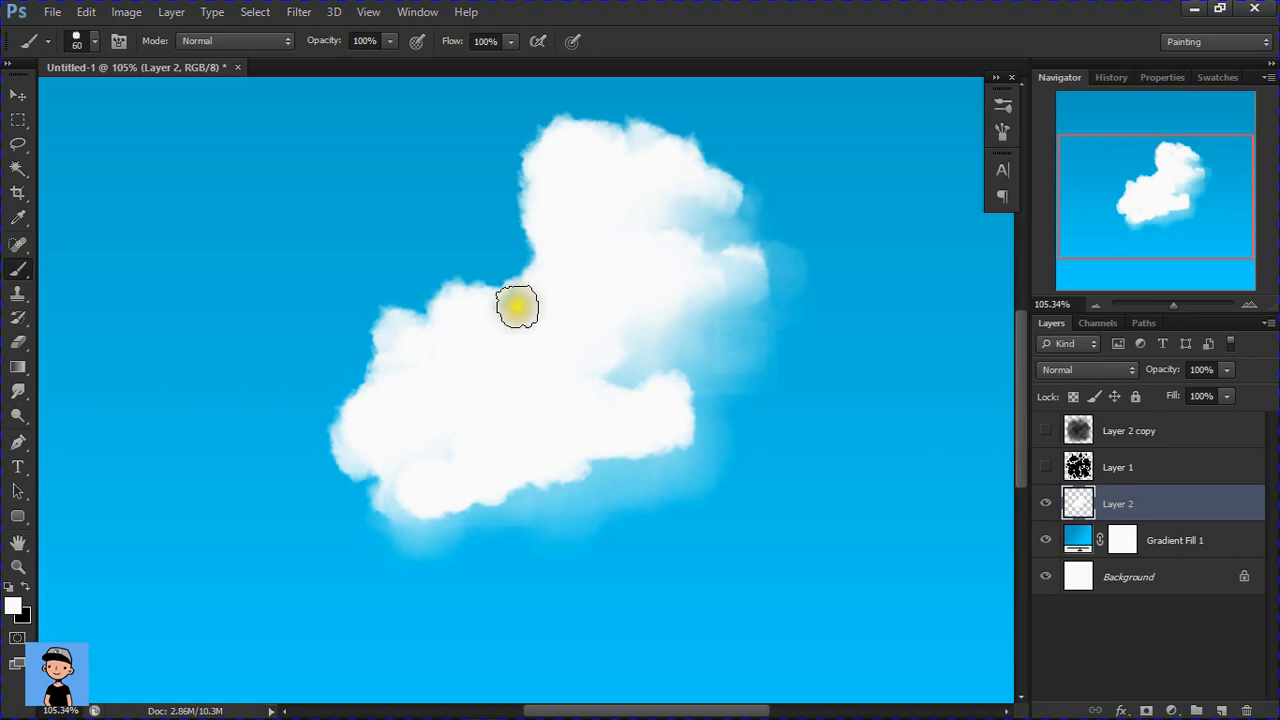
- Smudge the new band's lower and right edges softly with a 120 px tip at 26% strength, and blend the cloud's middle with a 35 px tip
click(18, 391)
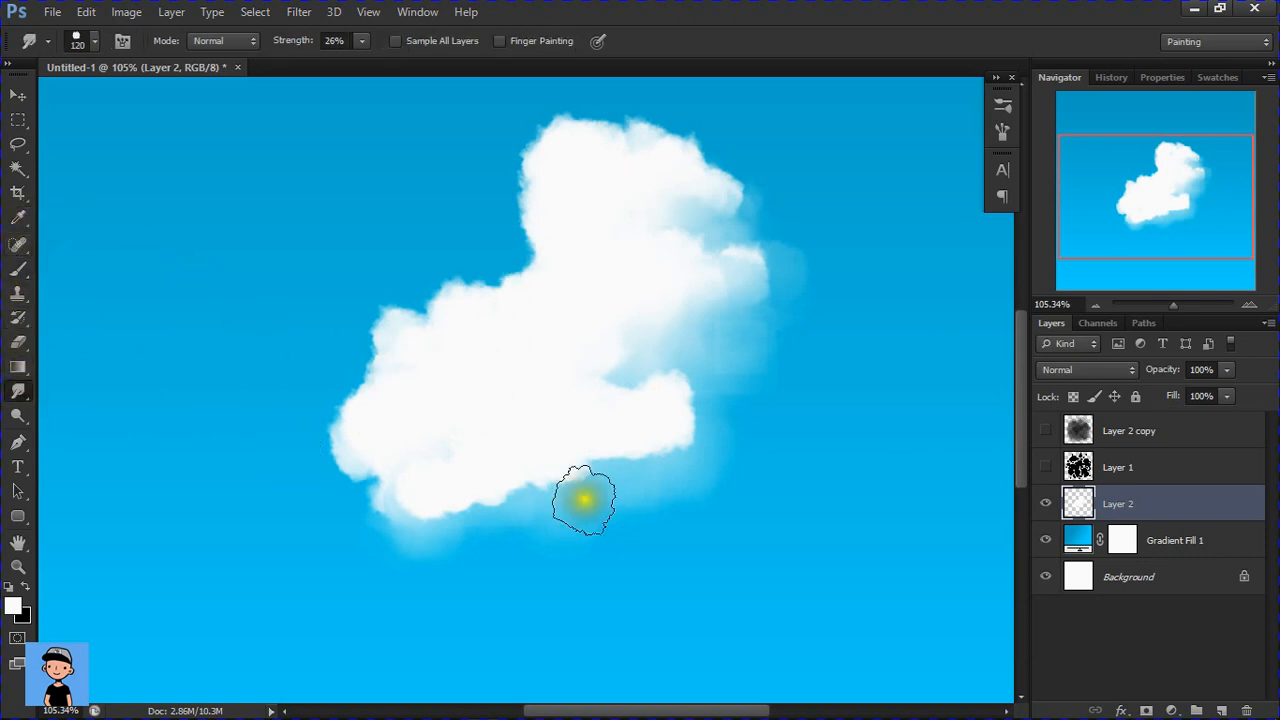
drag(494, 499, 450, 505)
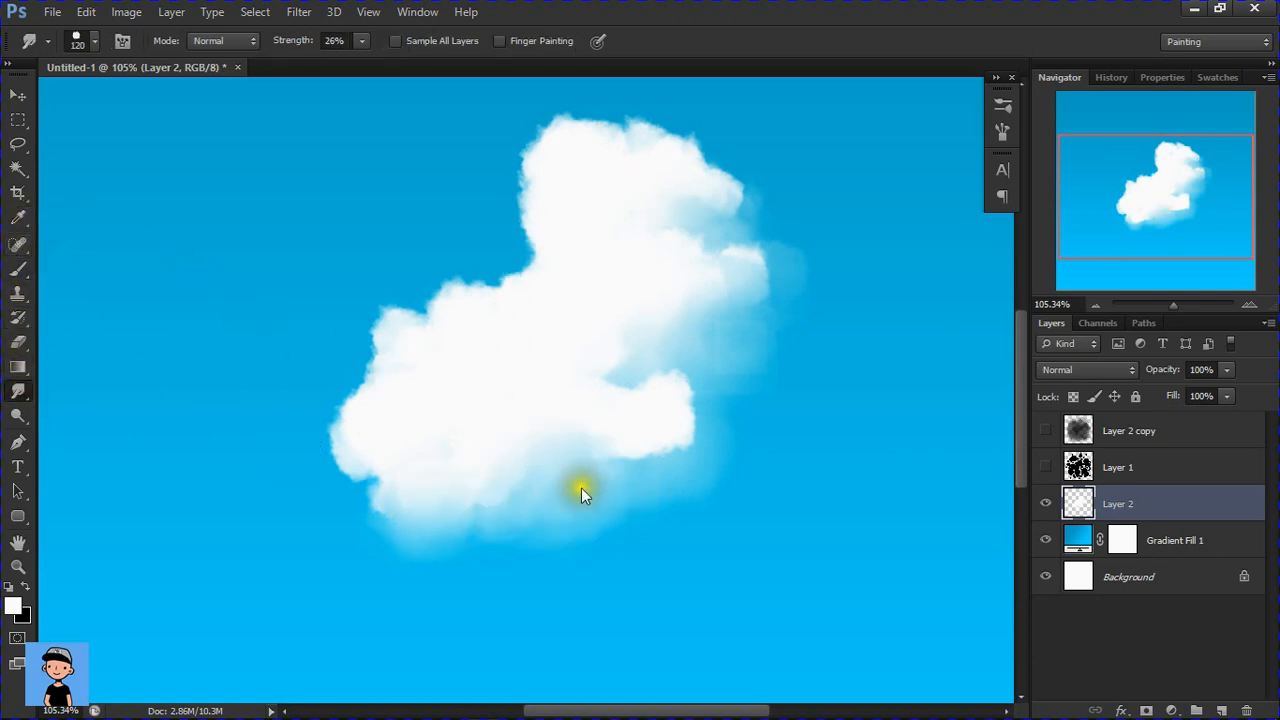
drag(594, 489, 570, 494)
mouse_move(682, 442)
mouse_down()
mouse_move(678, 422)
mouse_move(709, 468)
mouse_move(676, 420)
mouse_move(623, 414)
mouse_move(622, 390)
mouse_move(640, 409)
mouse_up()
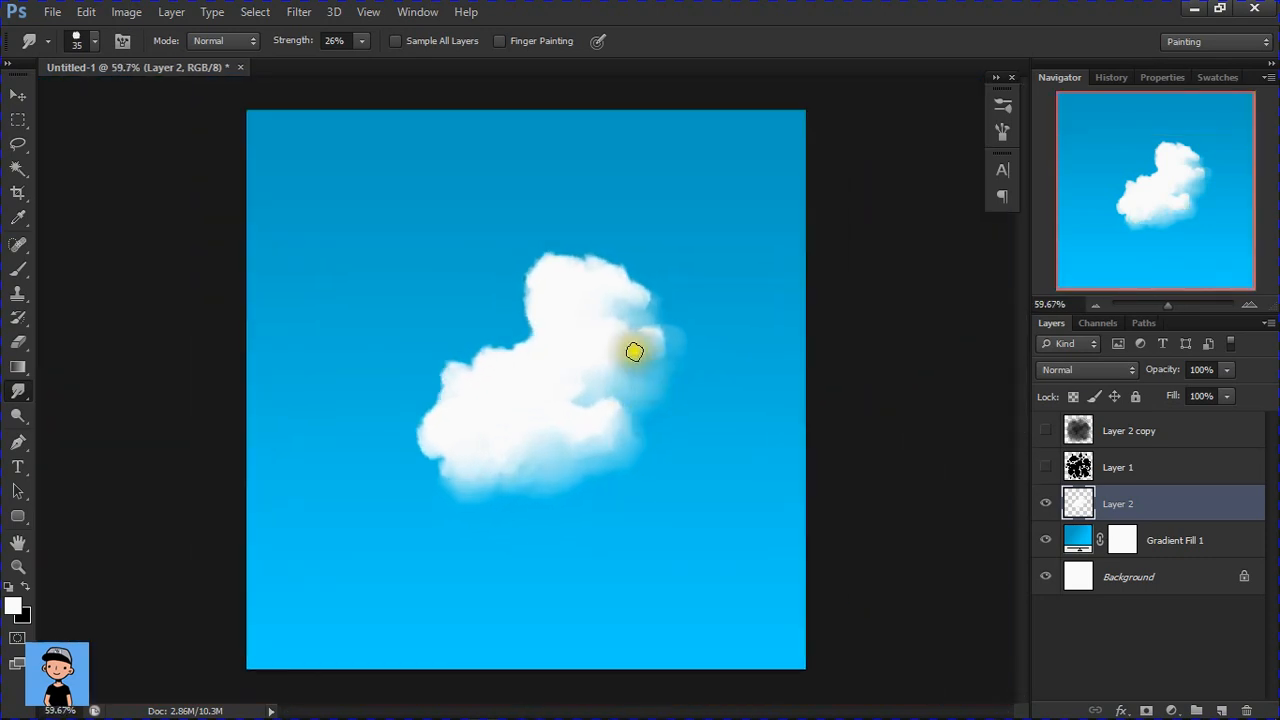
drag(581, 333, 597, 342)
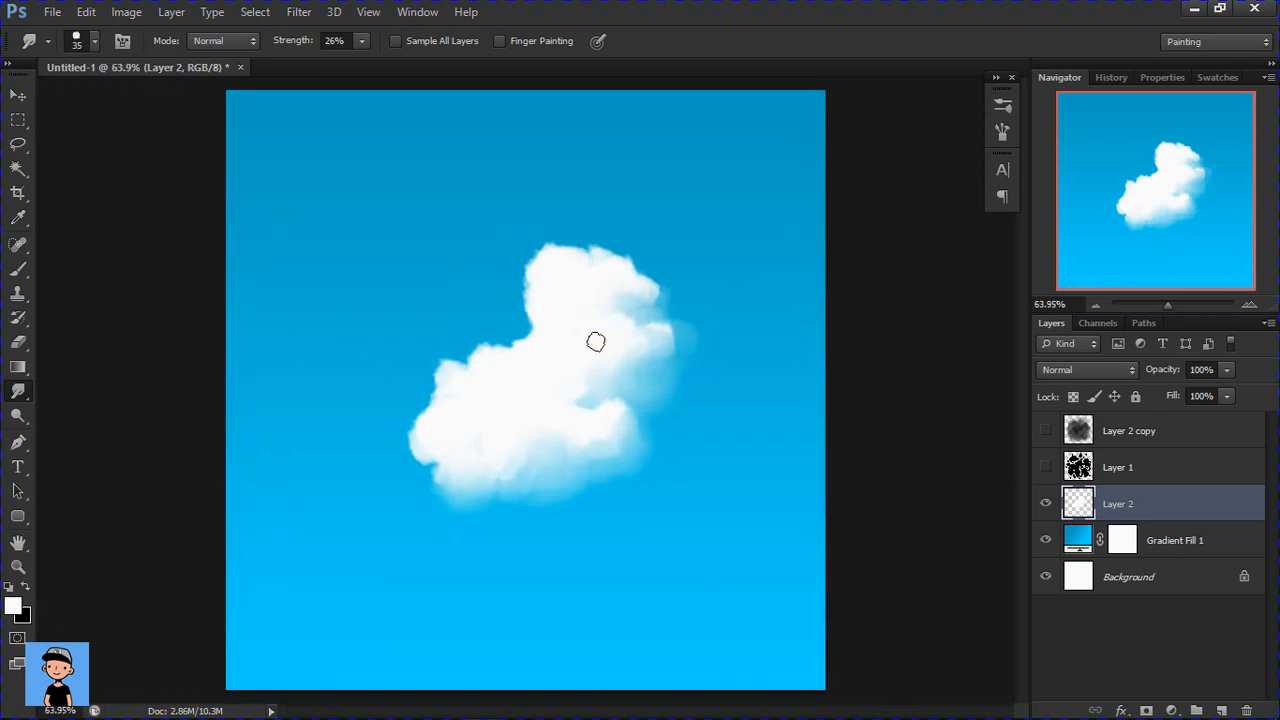